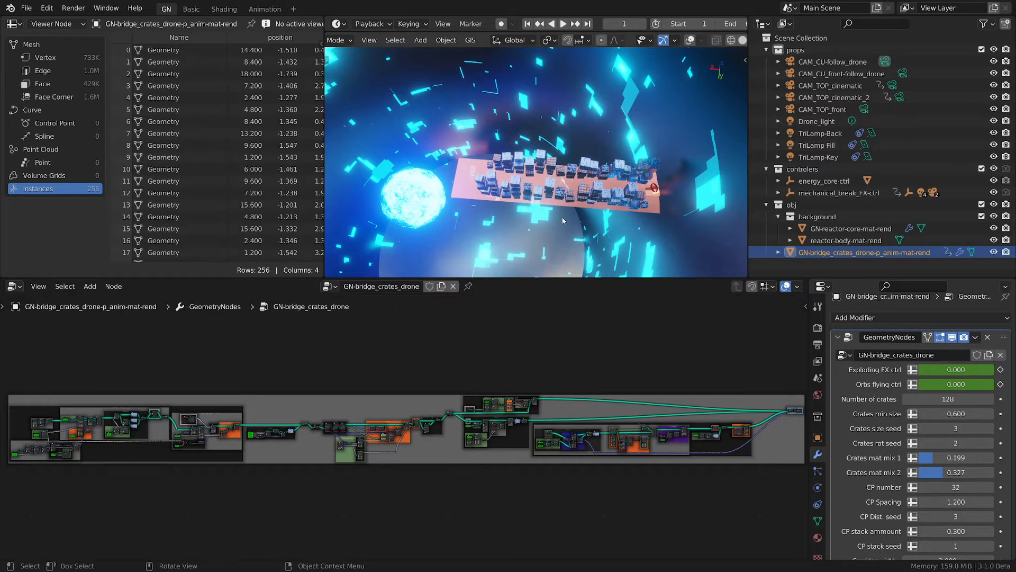
Examine the crate bridge in the 3D scene and the parameters of its GeometryNodes modifier.
scroll(542, 208, "up", 5)
scroll(550, 185, "down", 6)
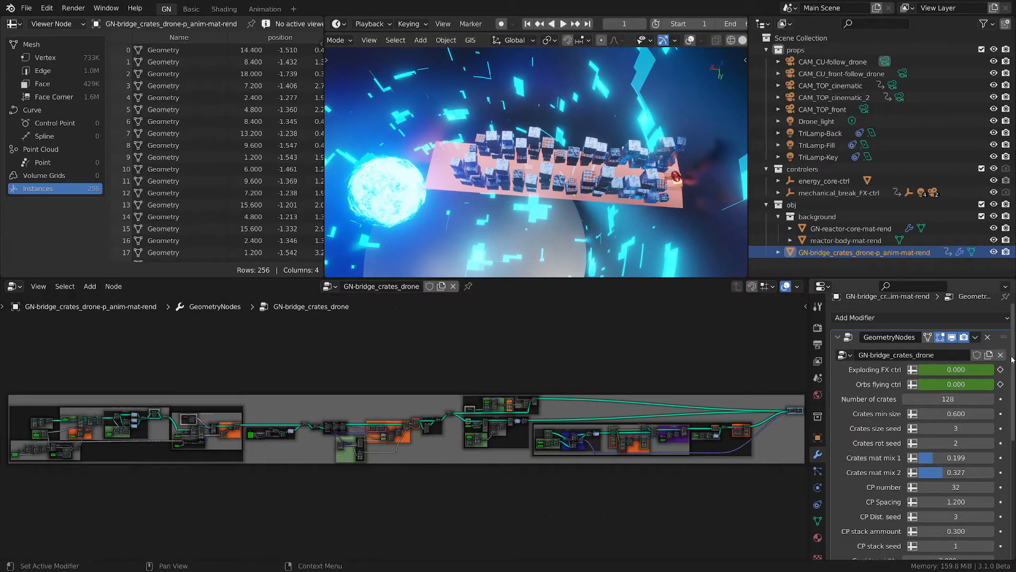
scroll(1011, 358, "down", 6)
scroll(878, 369, "down", 2)
scroll(878, 369, "up", 8)
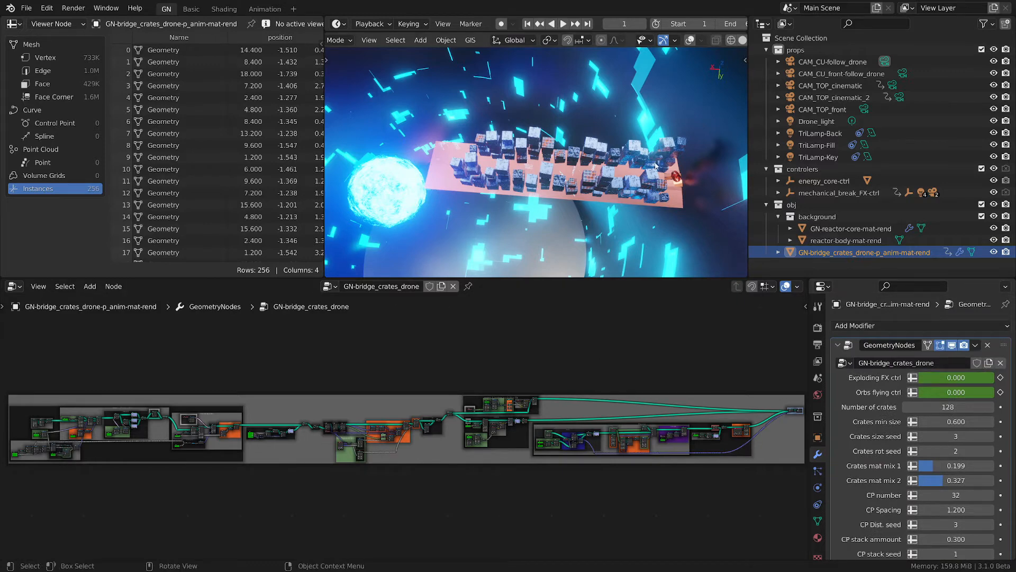
scroll(655, 166, "up", 10)
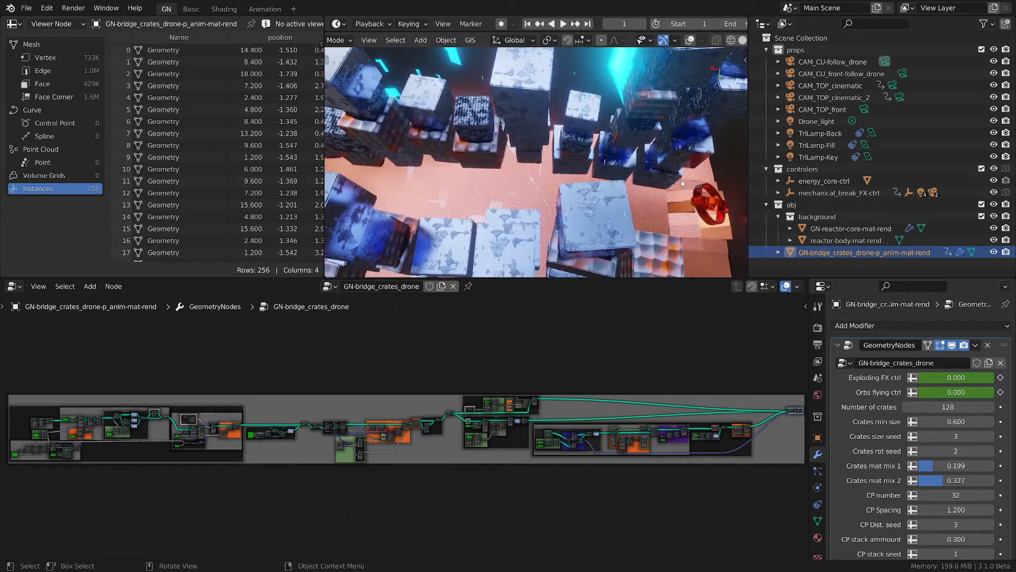
scroll(690, 208, "down", 3)
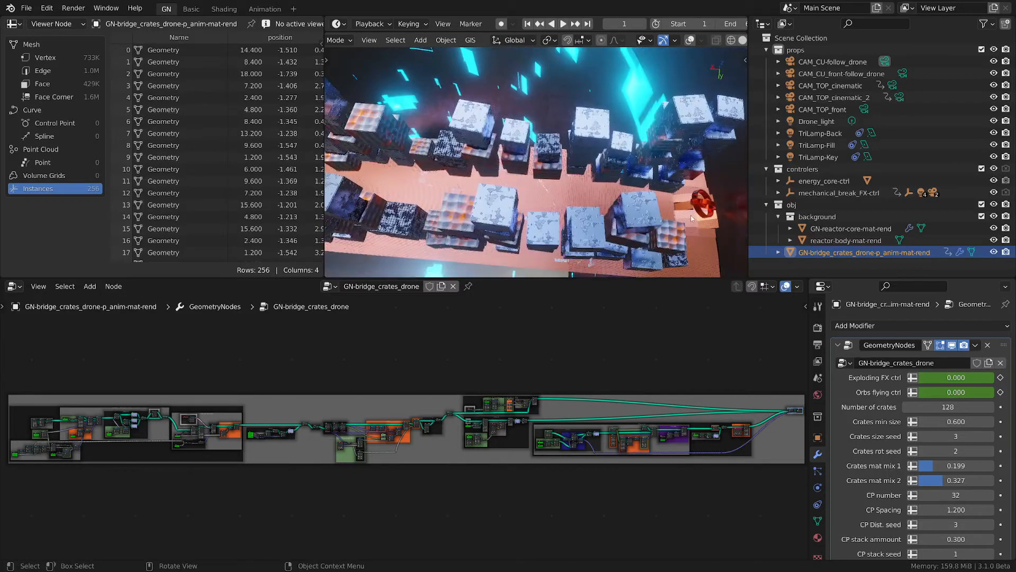
Try scaling the mechanical_break_FX-ctrl empty to preview the breaking effect on the crates.
left_click(810, 193)
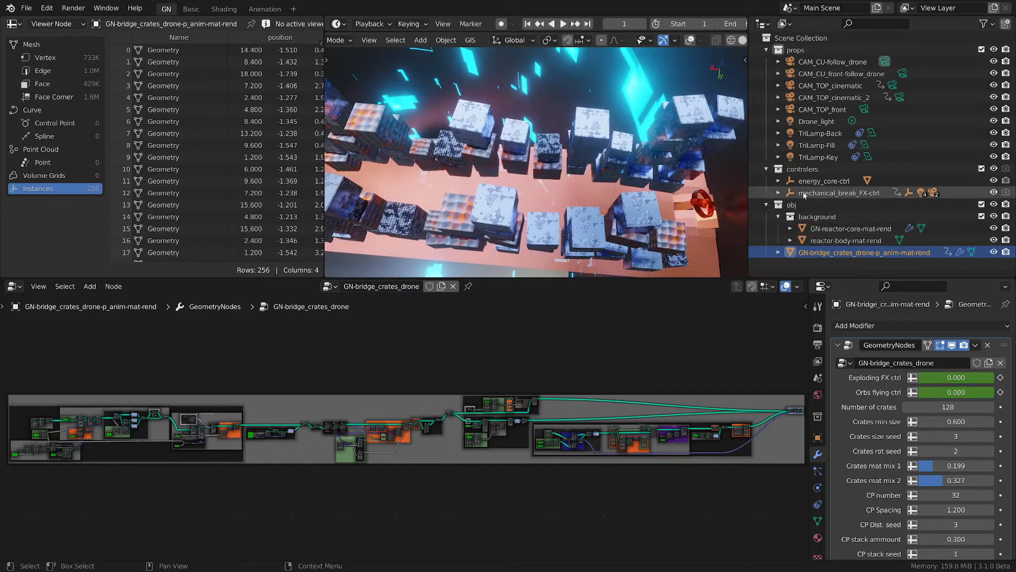
key("s")
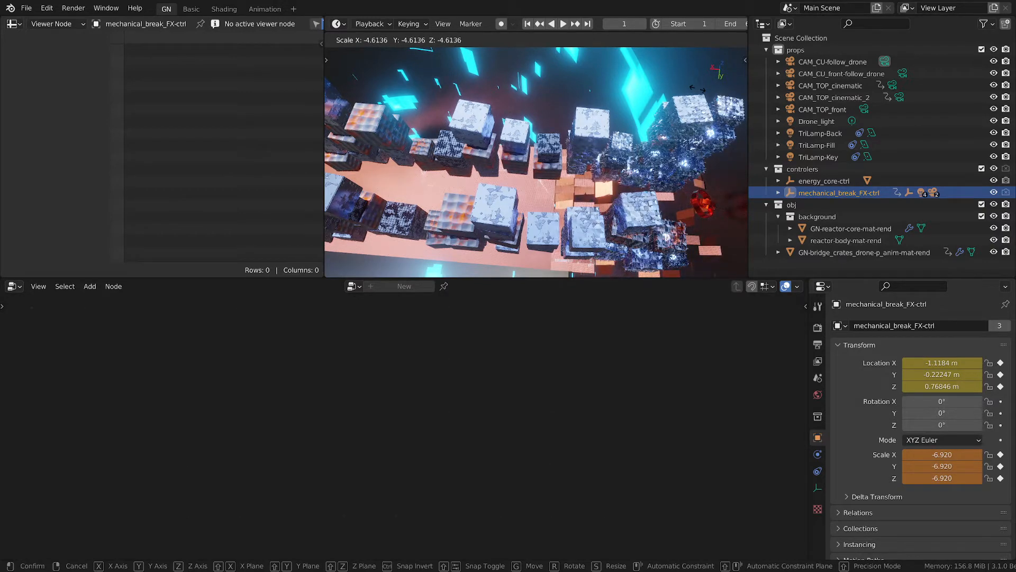
key("Escape")
Set Exploding FX ctrl to 0.420 in the GN-bridge_crates_drone modifier of the crate bridge object.
left_click(823, 253)
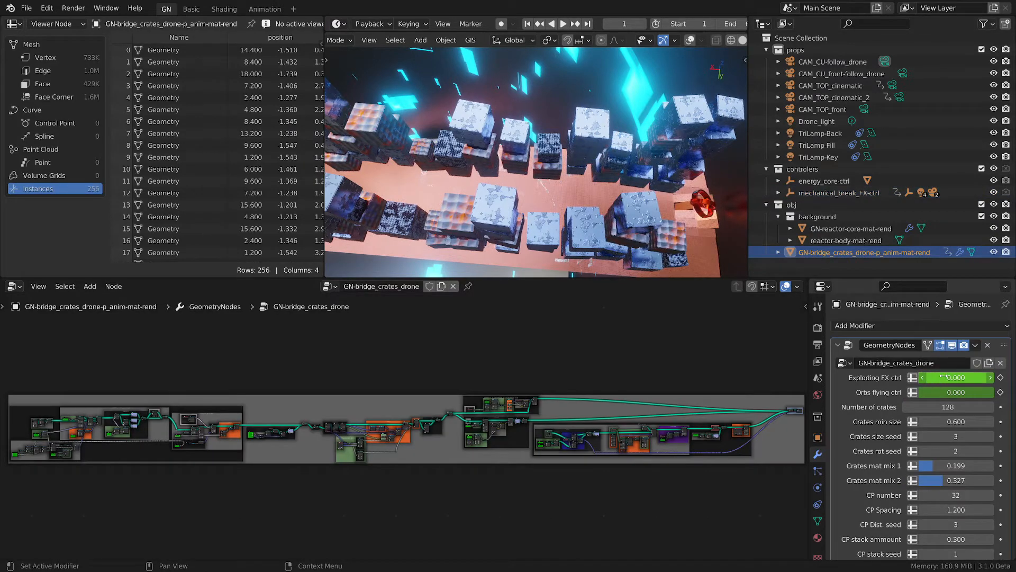
left_click_drag(955, 377, 940, 392)
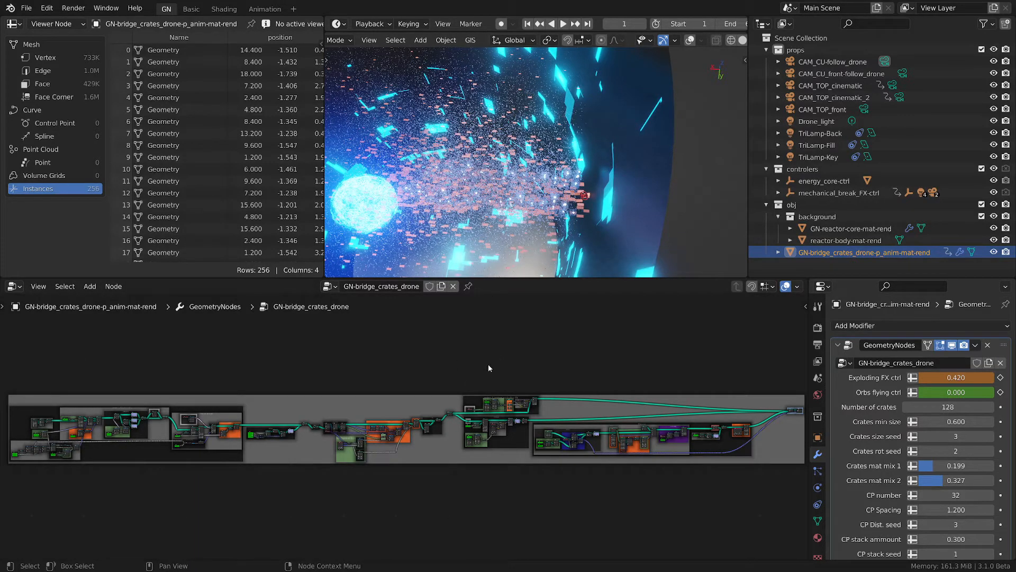
Close the The_reactor-PN_1_6_55-tip_95-103.blend file without saving its changes.
left_click(26, 8)
left_click(47, 245)
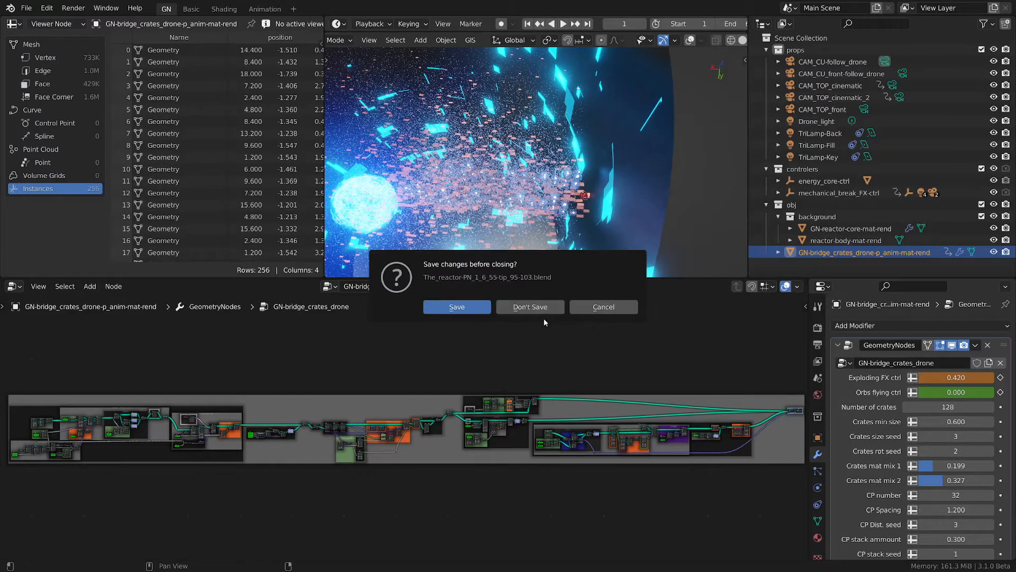
left_click(541, 312)
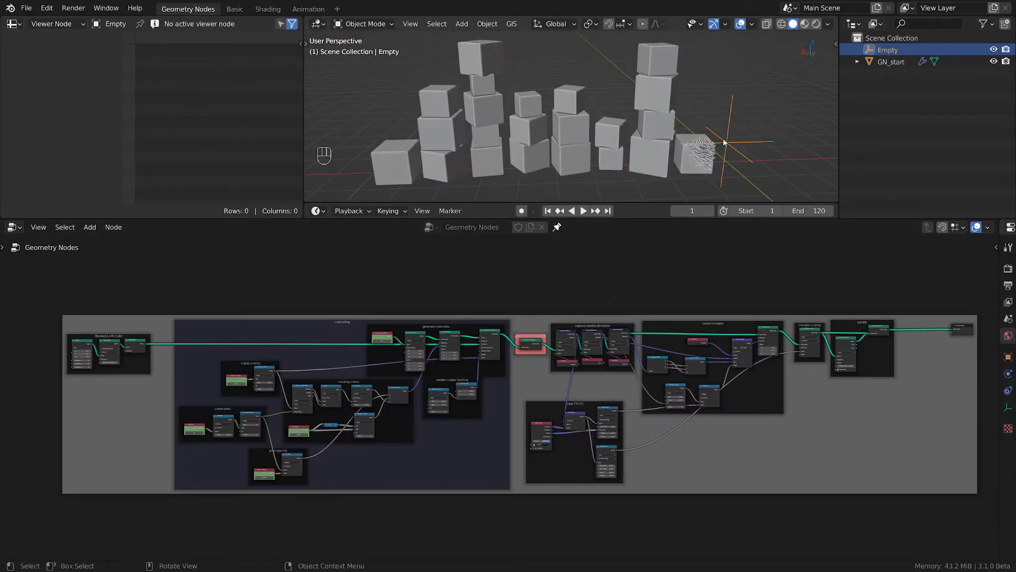
Switch the 3D viewport with the crate stacks to Material Preview shading.
scroll(712, 103, "up", 2)
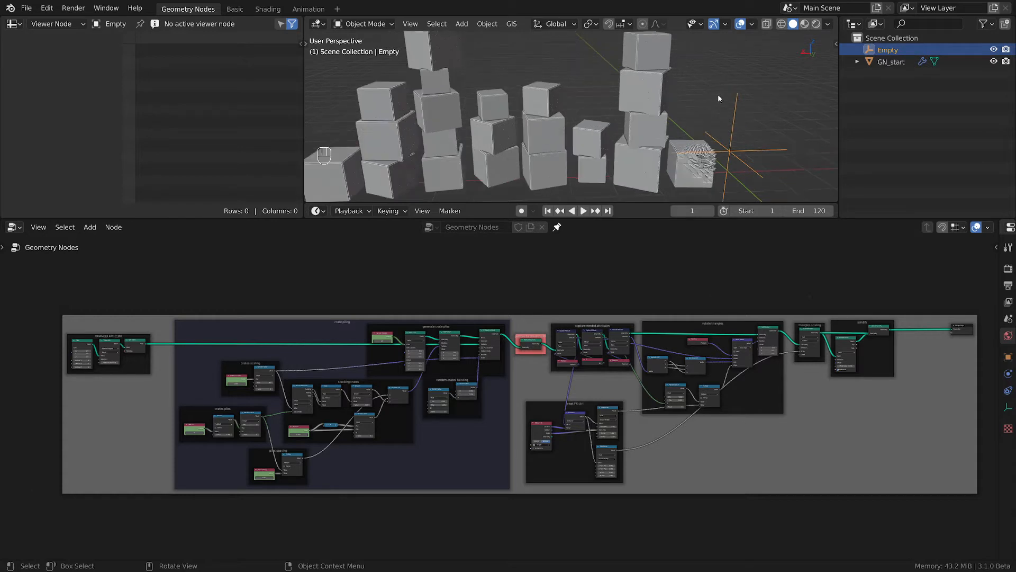
scroll(719, 97, "down", 2)
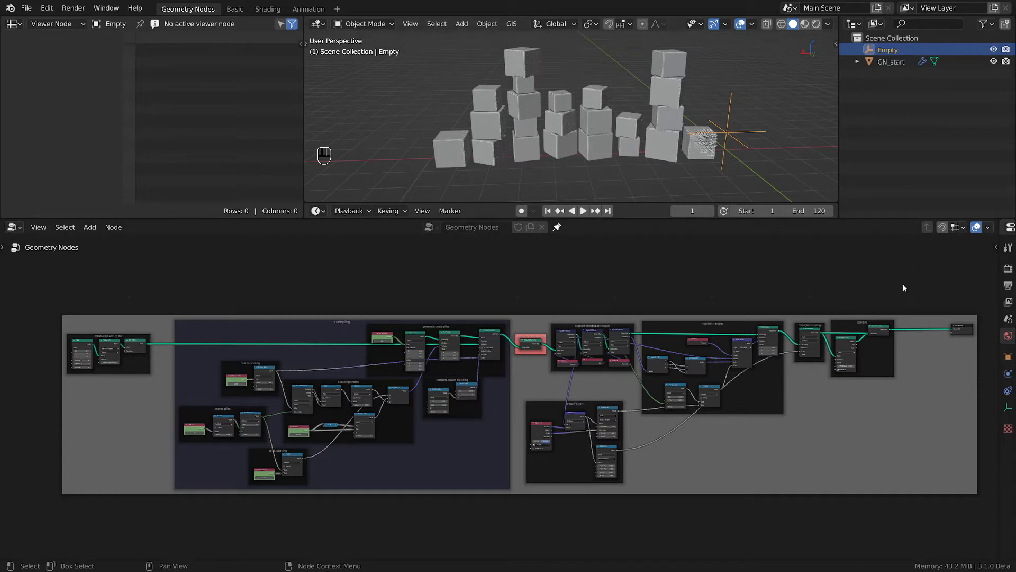
scroll(905, 288, "up", 1)
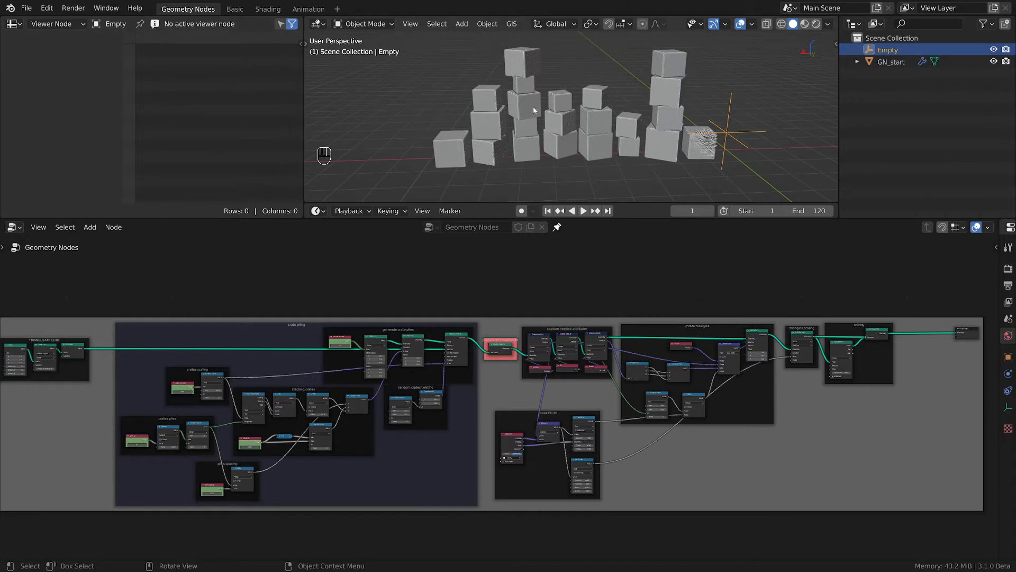
key("z")
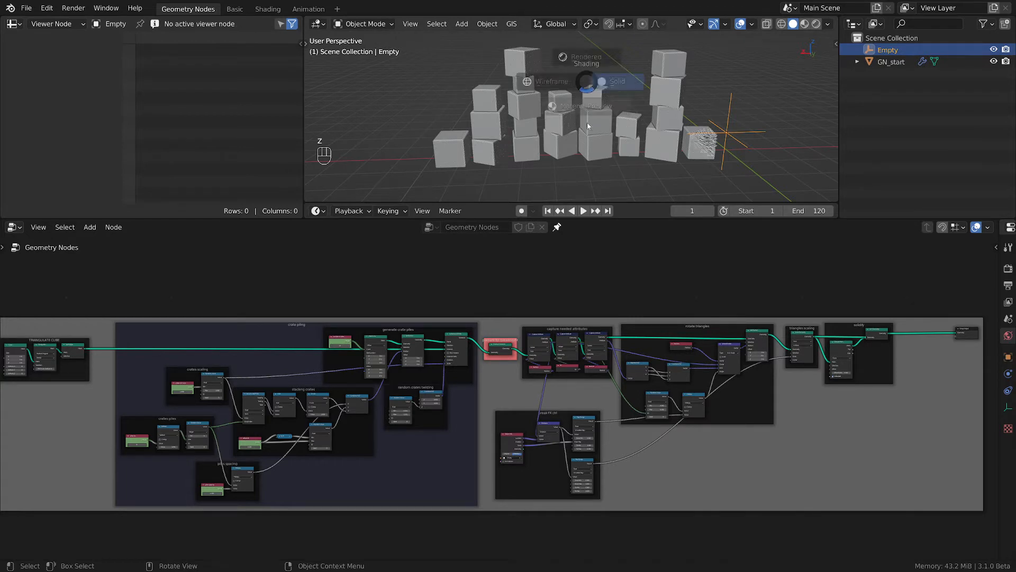
left_click(587, 156)
scroll(675, 142, "up", 4)
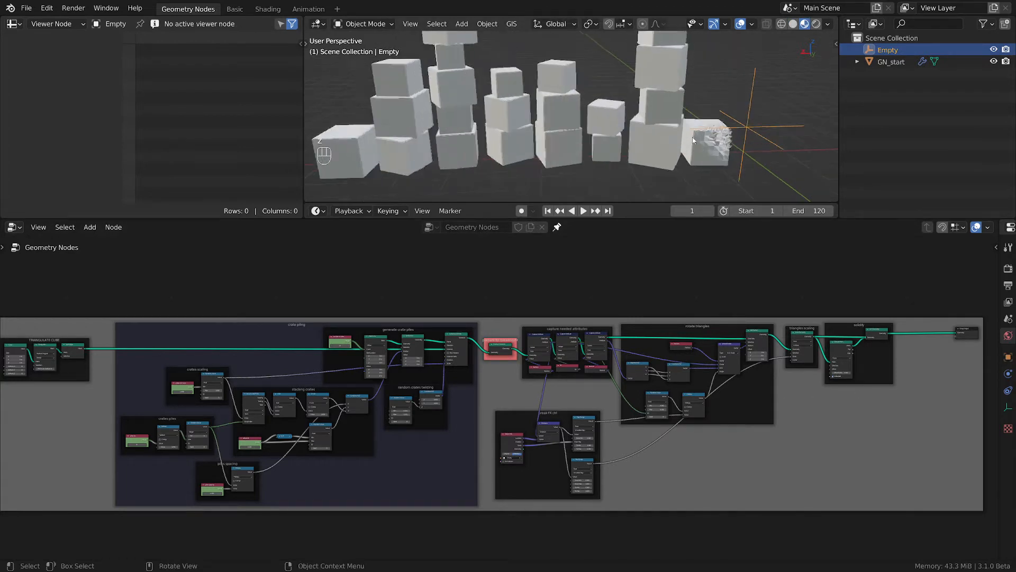
scroll(675, 143, "down", 3)
Move the Group Output node horizontally away from the solidify frame to make room for more nodes.
middle_click_drag(925, 425, 740, 437)
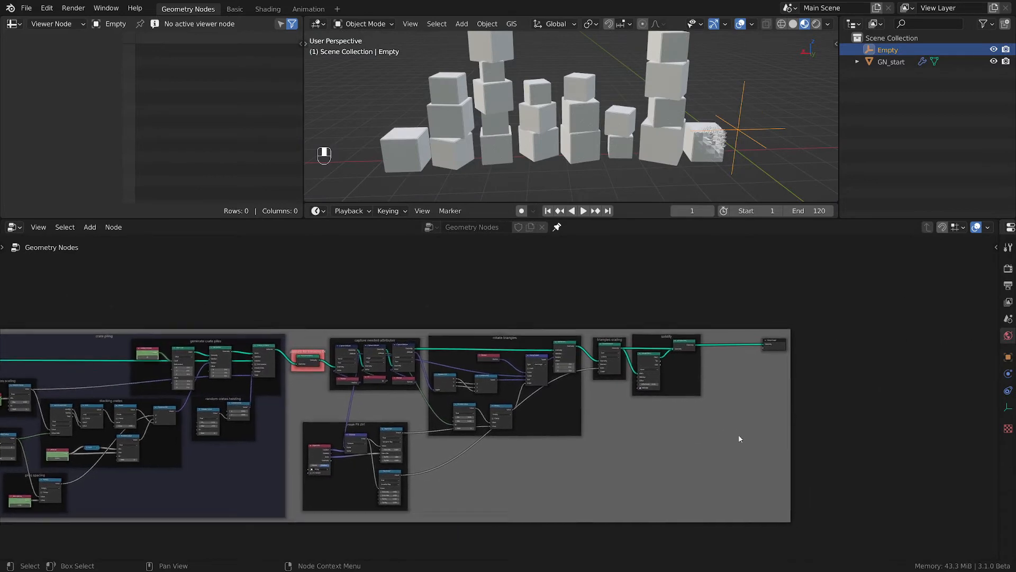
scroll(774, 407, "up", 10)
scroll(757, 367, "up", 2)
middle_click_drag(766, 357, 777, 421)
left_click(806, 337)
key("g")
key("x")
left_click(908, 336)
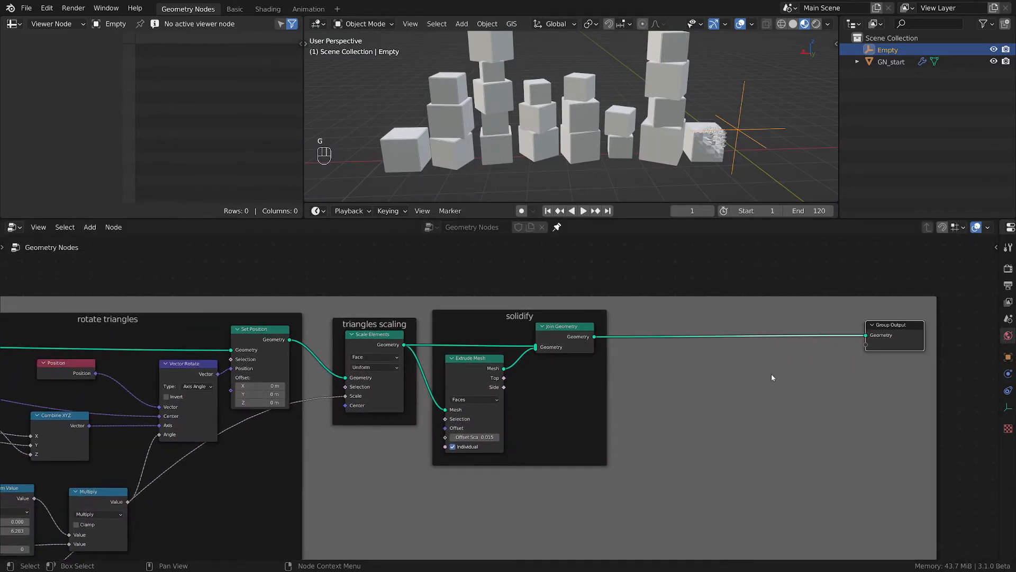
Insert a Set Material node between Join Geometry and Group Output and assign it the blue-mat material.
left_click(733, 377)
key("shift+a")
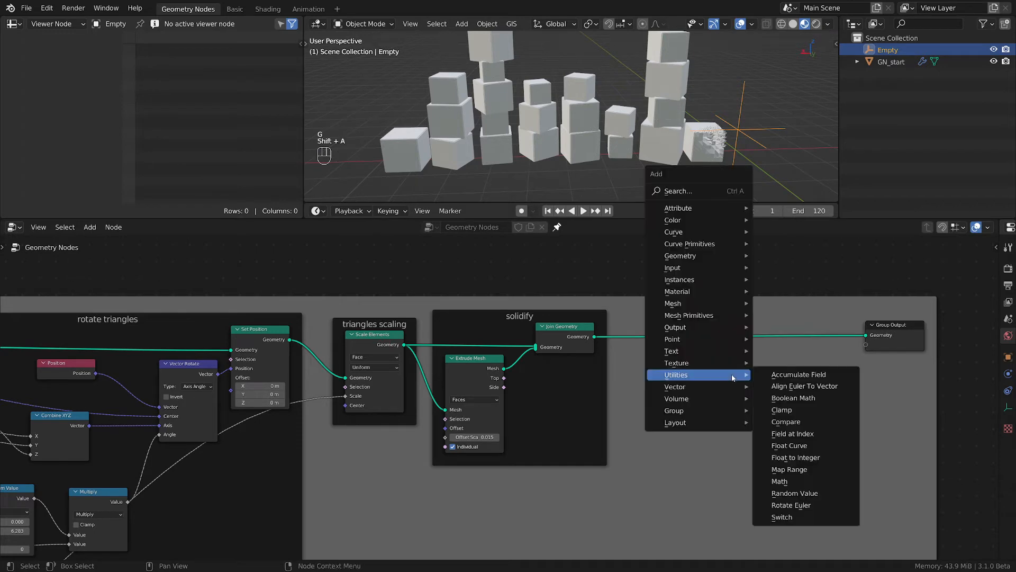
mouse_move(681, 293)
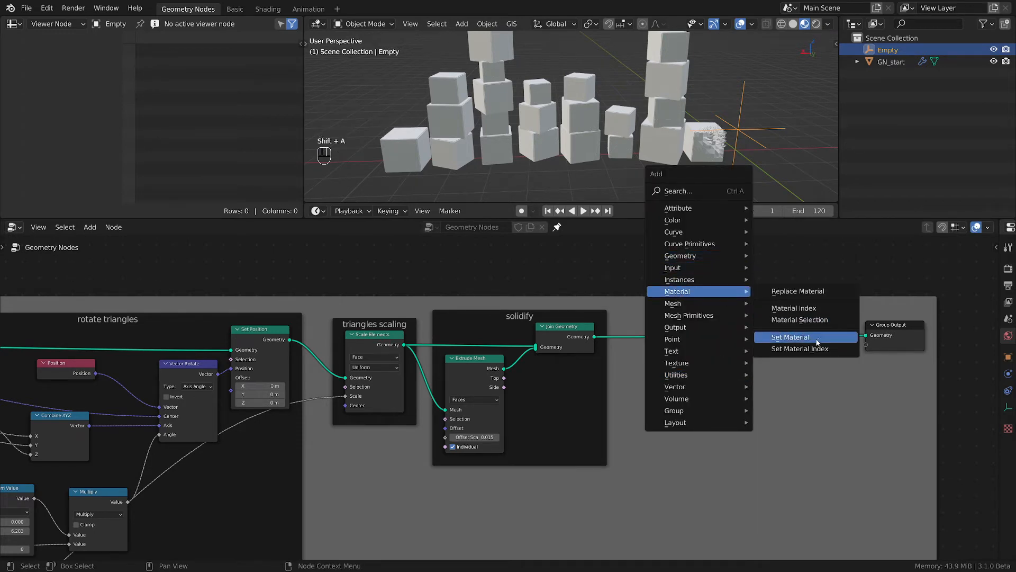
left_click(809, 343)
left_click(685, 328)
scroll(721, 410, "up", 4)
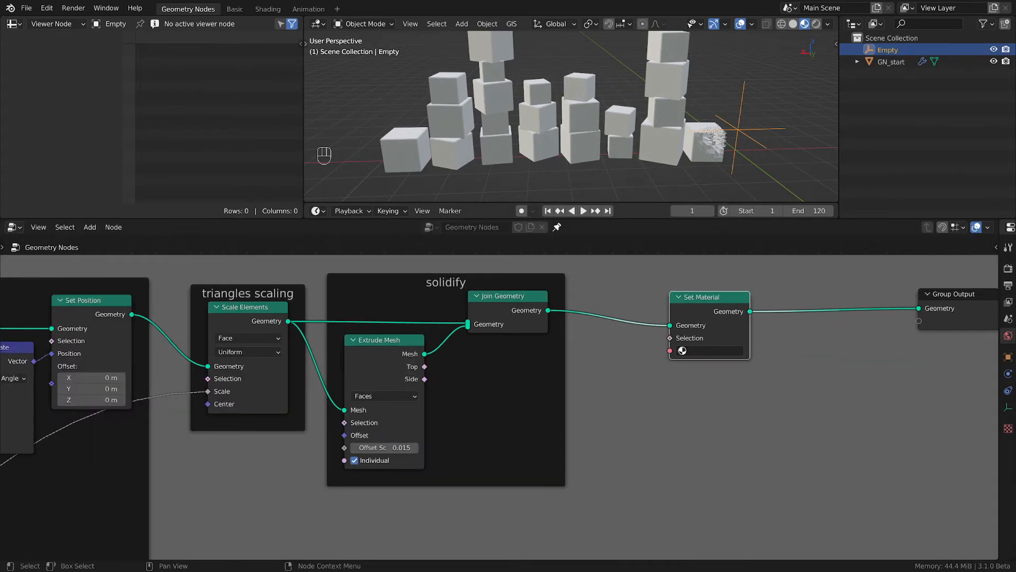
left_click(689, 351)
left_click(731, 367)
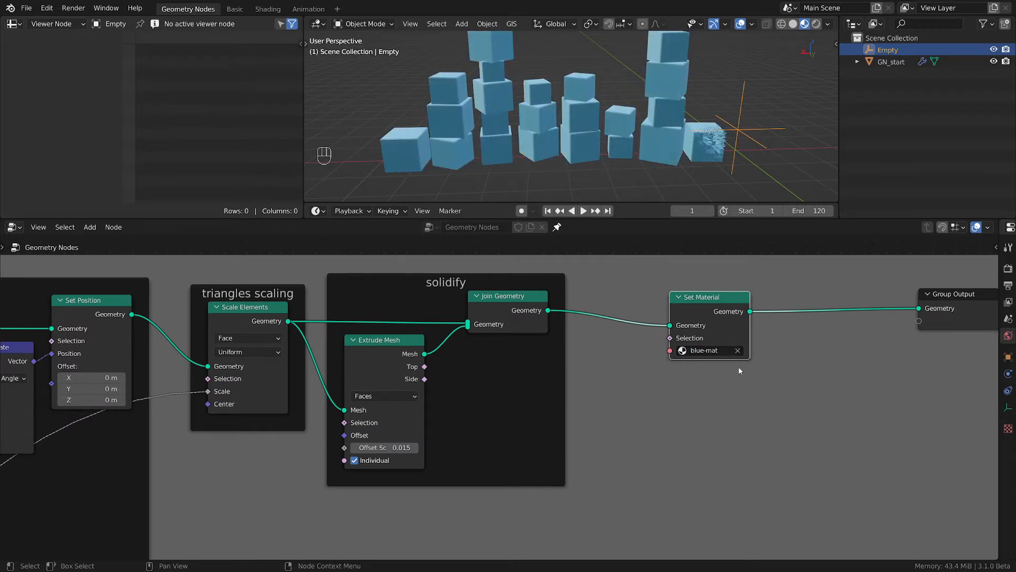
Shift the Set Material node slightly along the link towards Group Output.
left_click_drag(700, 305, 699, 291)
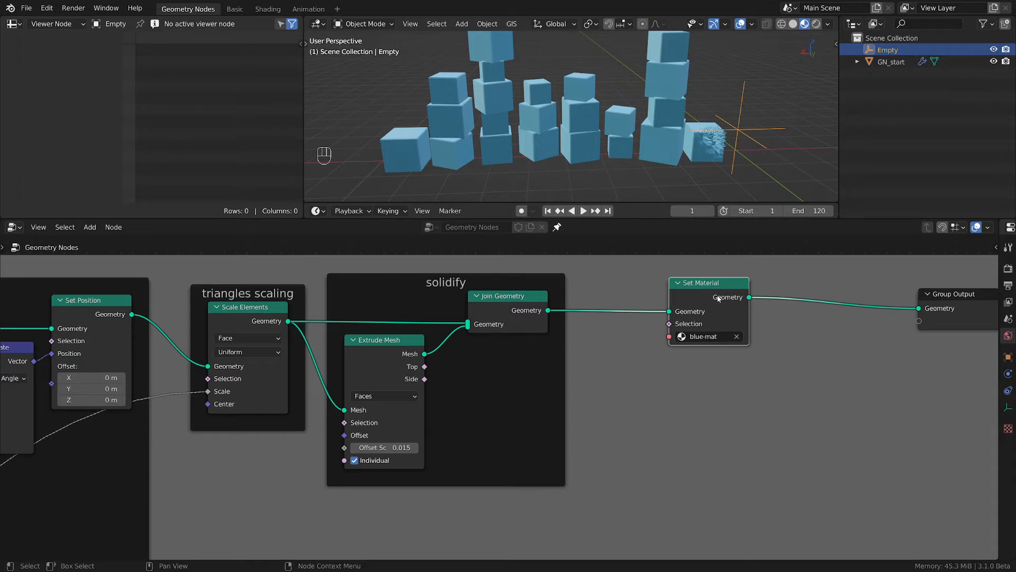
left_click_drag(719, 299, 730, 305)
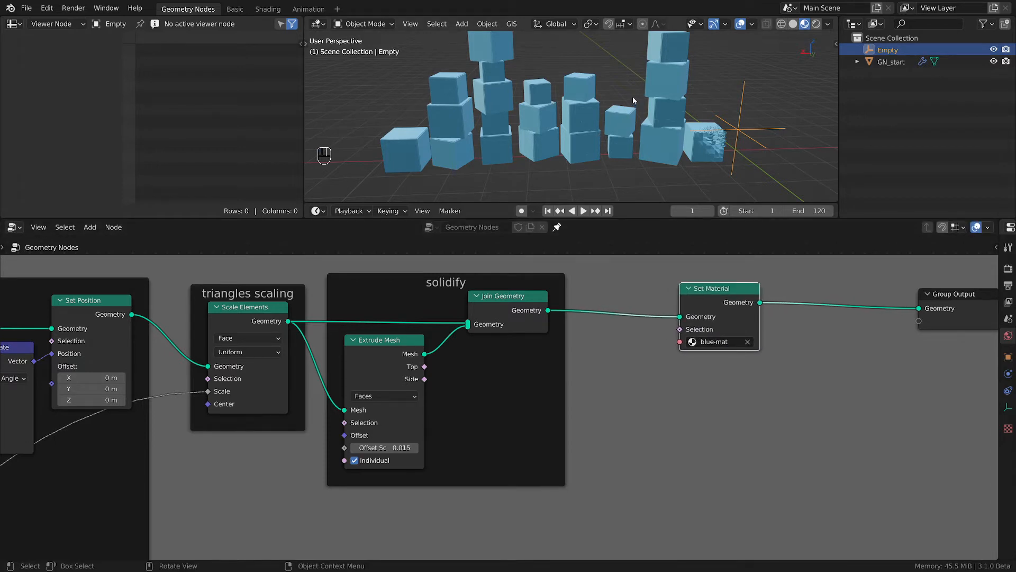
scroll(634, 100, "up", 3)
left_click_drag(730, 291, 748, 292)
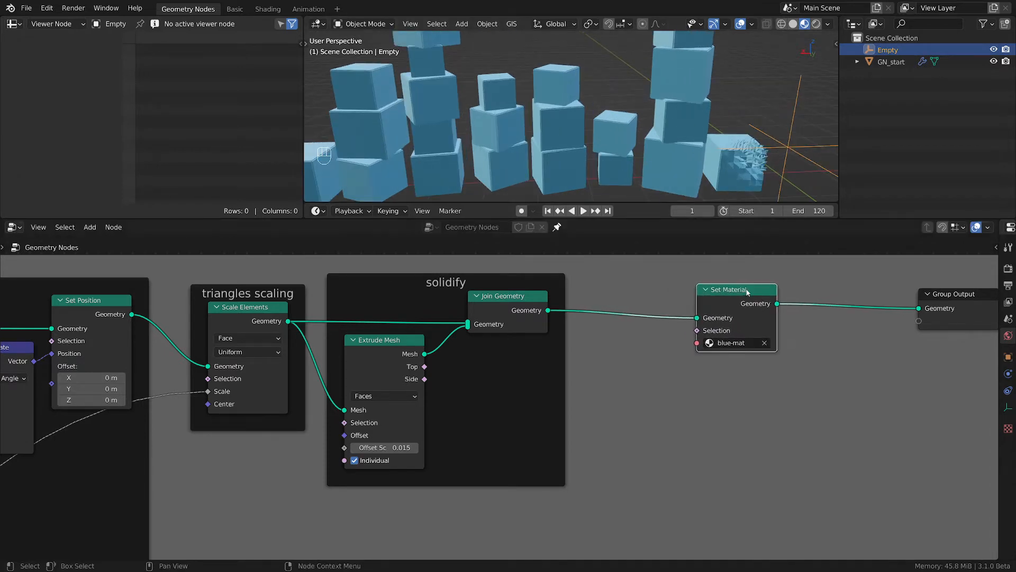
Inspect how the blue-mat material covers the stacked crates in the viewport.
scroll(625, 109, "down", 3)
middle_click_drag(633, 105, 614, 137, "shift")
scroll(614, 137, "up", 3)
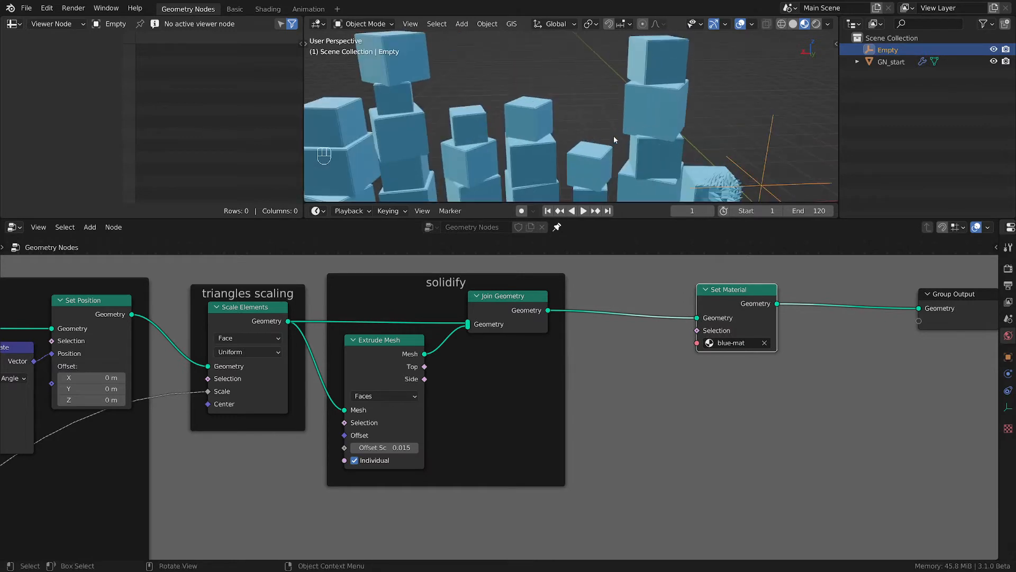
scroll(614, 138, "down", 2)
scroll(644, 127, "up", 2)
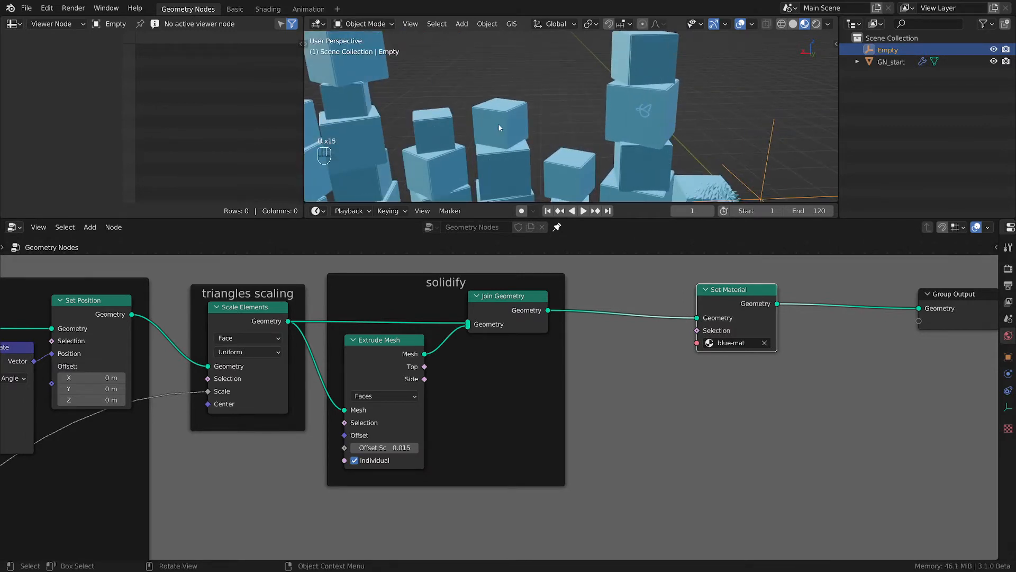
left_click_drag(567, 168, 562, 180)
scroll(790, 399, "up", 1)
scroll(790, 399, "down", 4)
Move Set Material closer to Group Output and add a Random Value node of type Boolean below the main link.
middle_click_drag(785, 396, 642, 412)
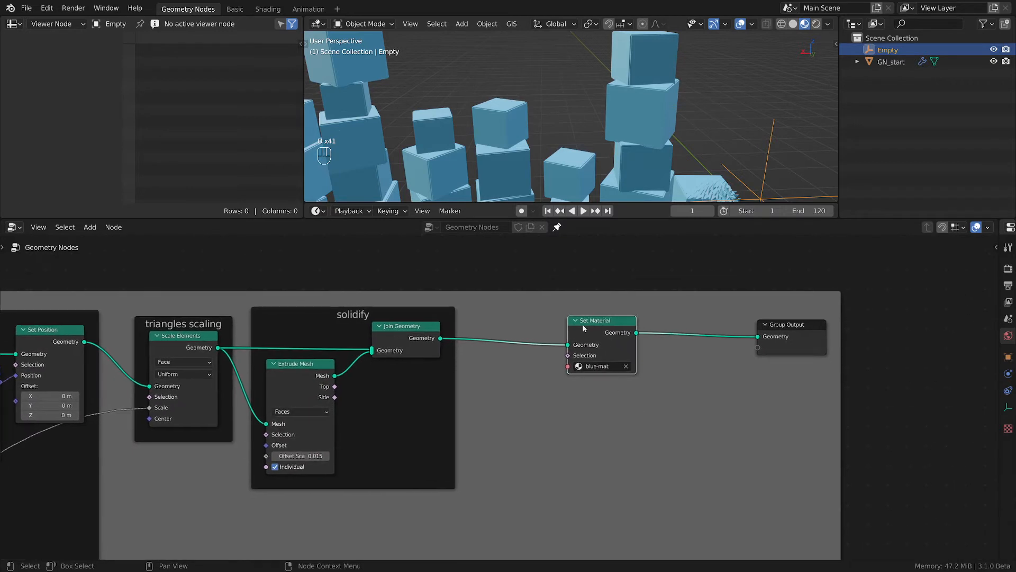
left_click_drag(586, 322, 639, 328)
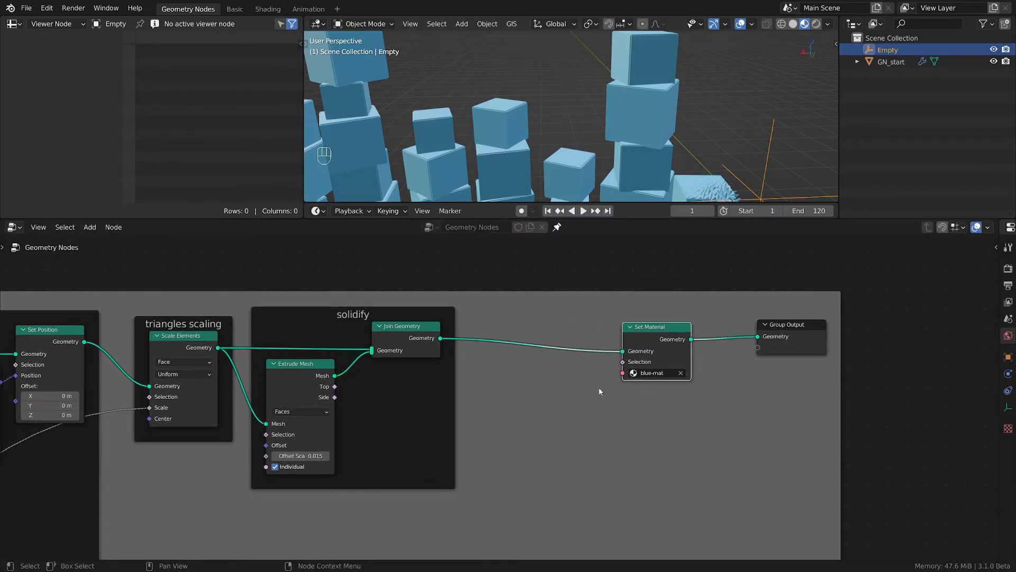
key("shift+a")
mouse_move(527, 443)
mouse_move(530, 511)
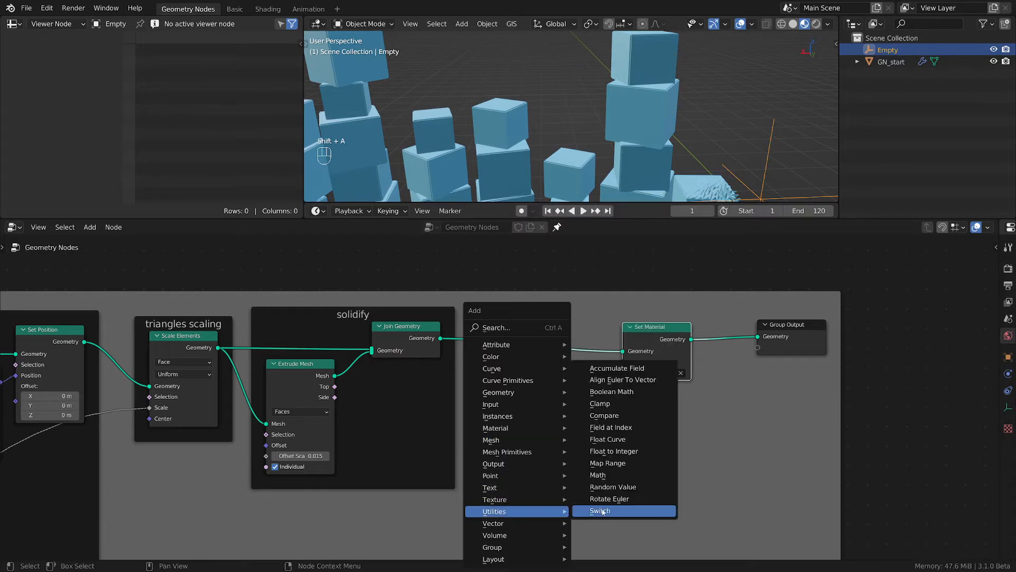
left_click(622, 488)
left_click(508, 403)
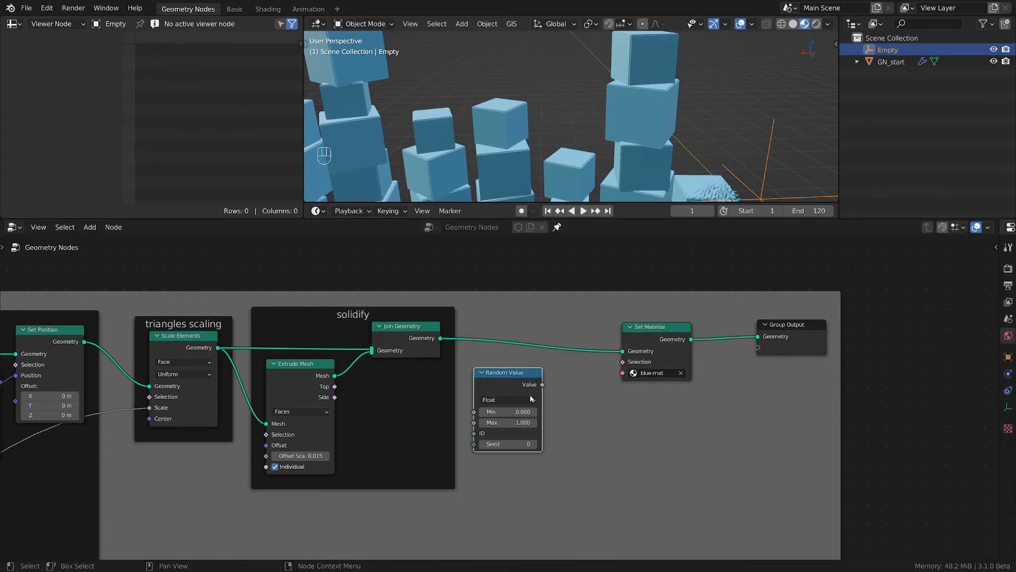
left_click(508, 399)
left_click(503, 443)
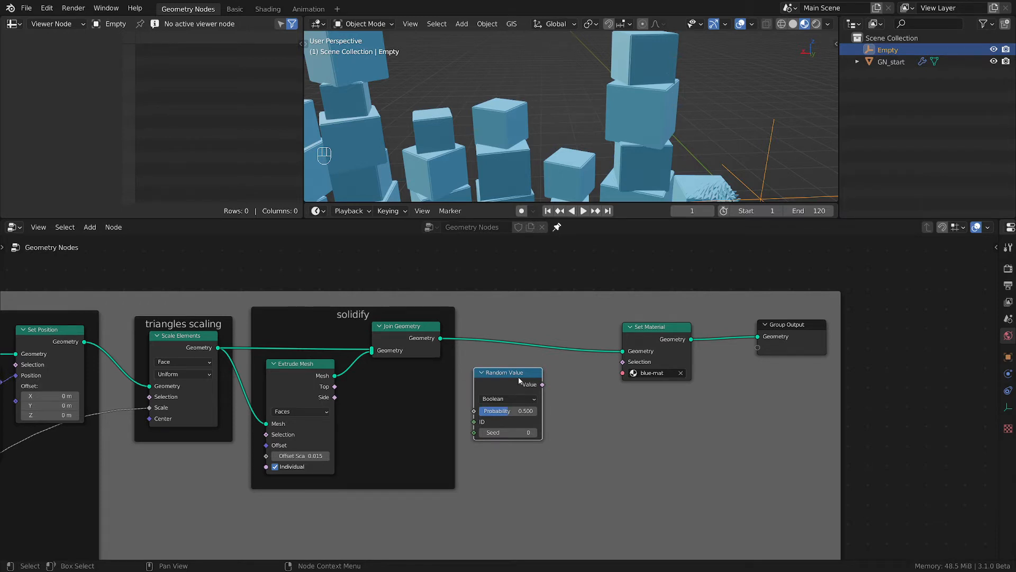
Connect the Random Value output to Set Material's Selection input and tidy the Set Material node's position beside Group Output.
left_click_drag(648, 327, 654, 323)
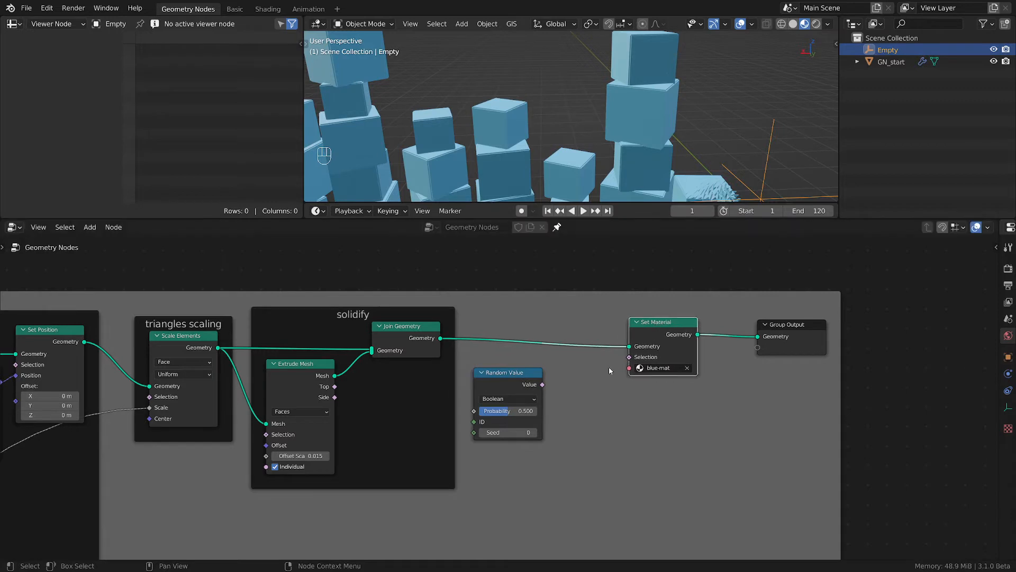
left_click_drag(543, 384, 629, 357)
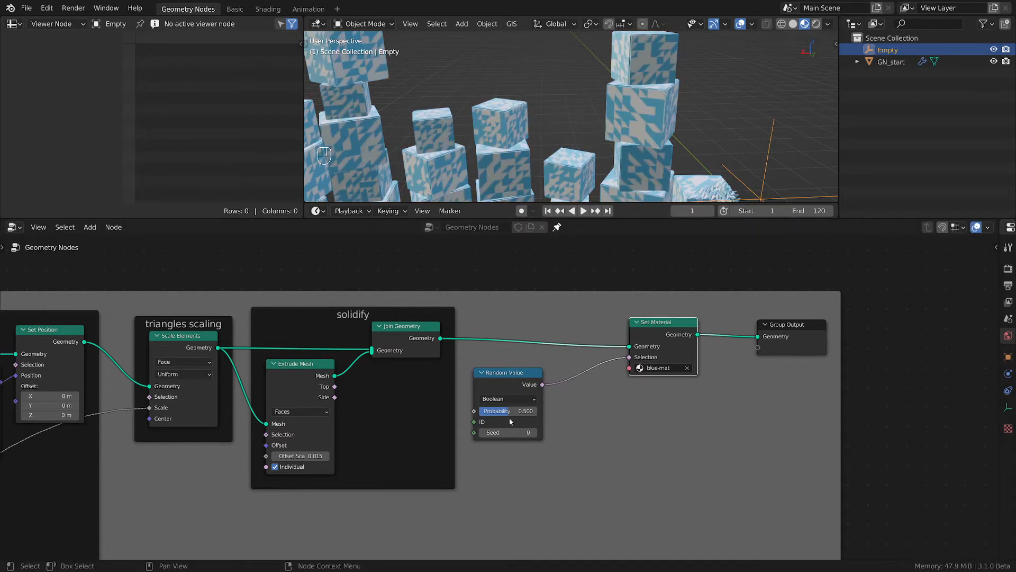
middle_click_drag(530, 114, 508, 111)
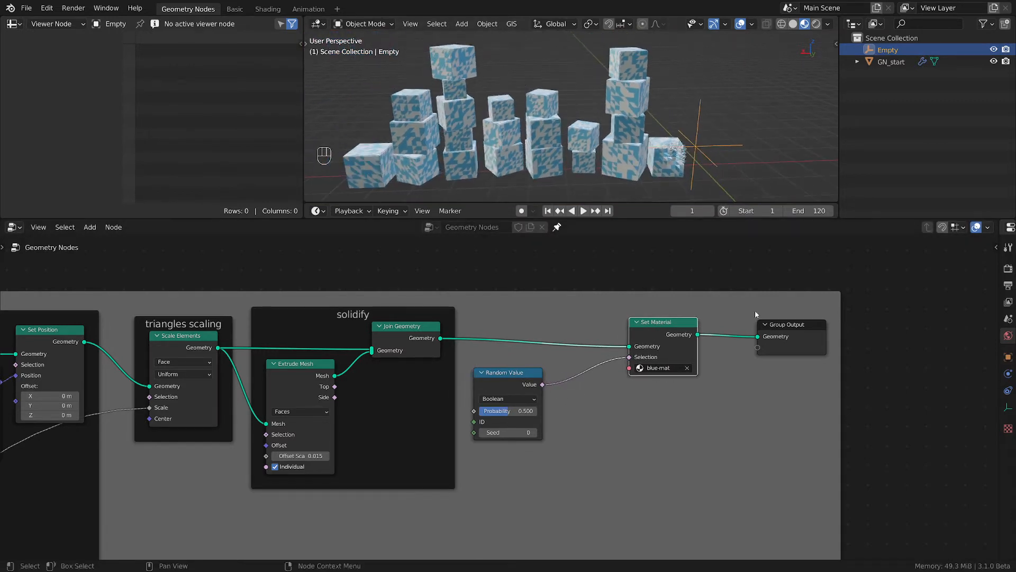
left_click_drag(661, 326, 685, 322)
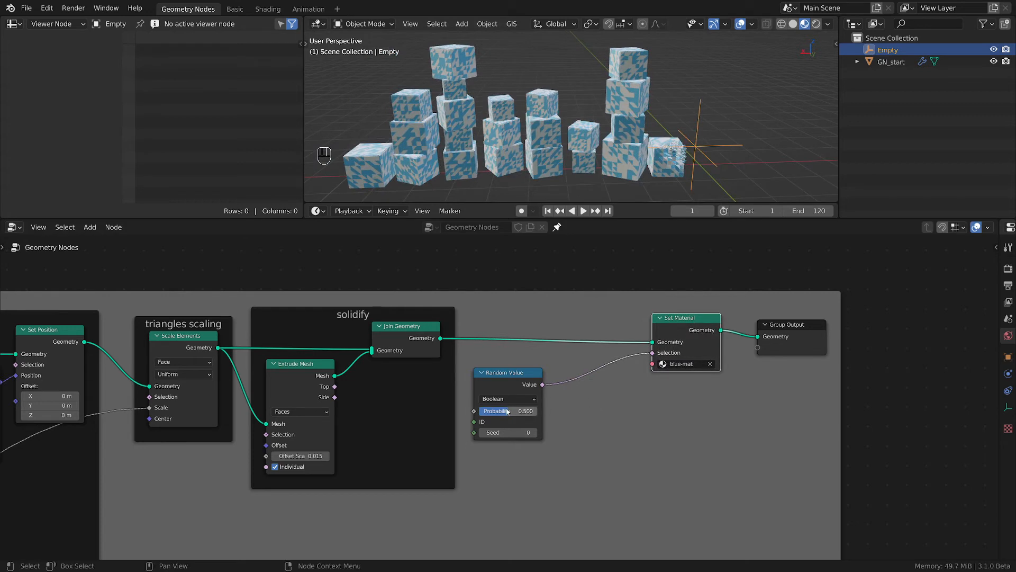
Set the Random Value probability to 0.539 and shift Group Output, Set Material and Random Value further away from Join Geometry.
left_click_drag(507, 411, 515, 411)
scroll(521, 53, "up", 4)
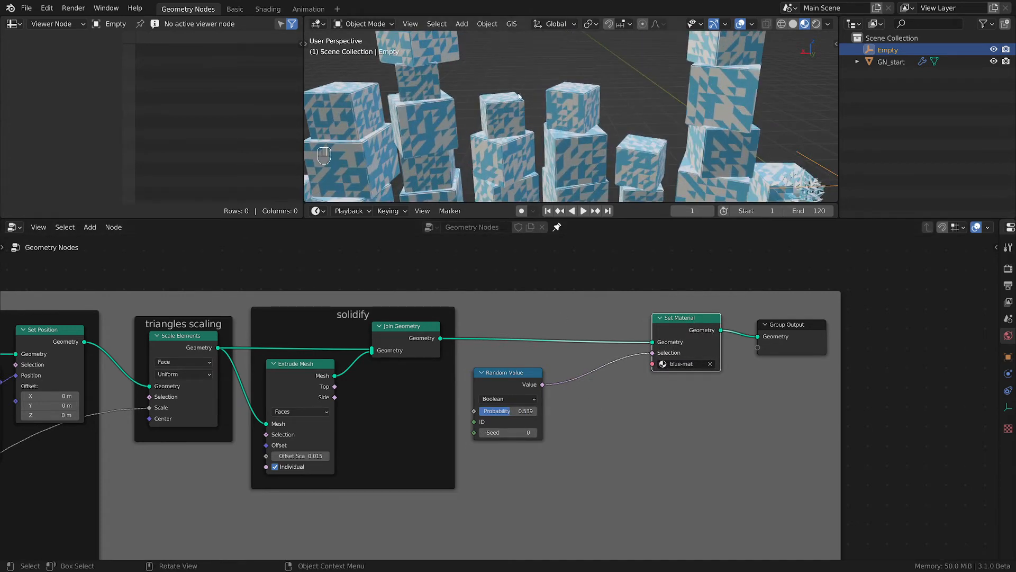
left_click_drag(824, 327, 884, 318)
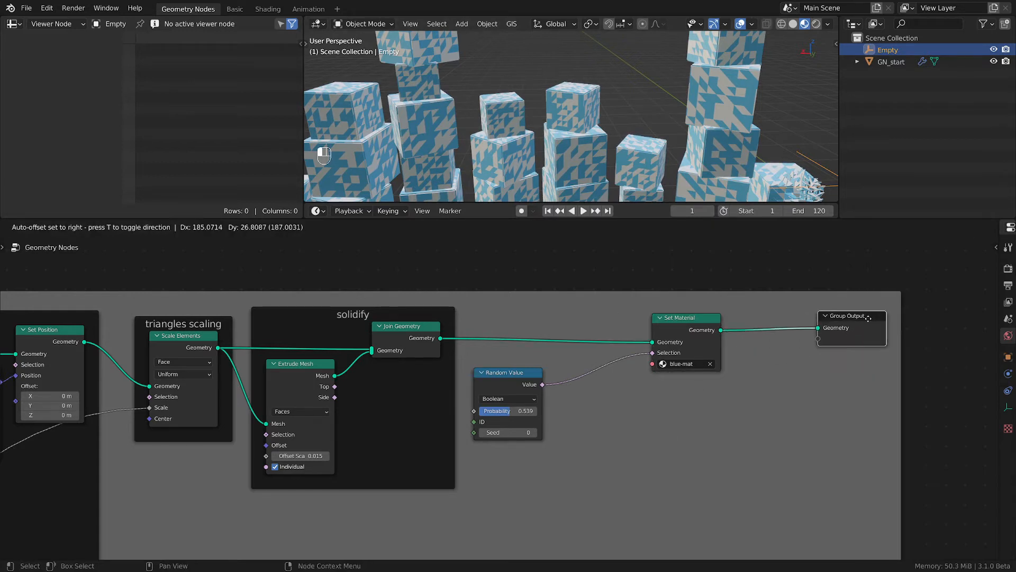
left_click_drag(707, 329, 771, 329)
left_click_drag(529, 384, 658, 366)
scroll(592, 97, "down", 3)
scroll(592, 97, "down", 1)
Add an ID input node below the main link and connect it to Random Value's ID input.
key("shift+a")
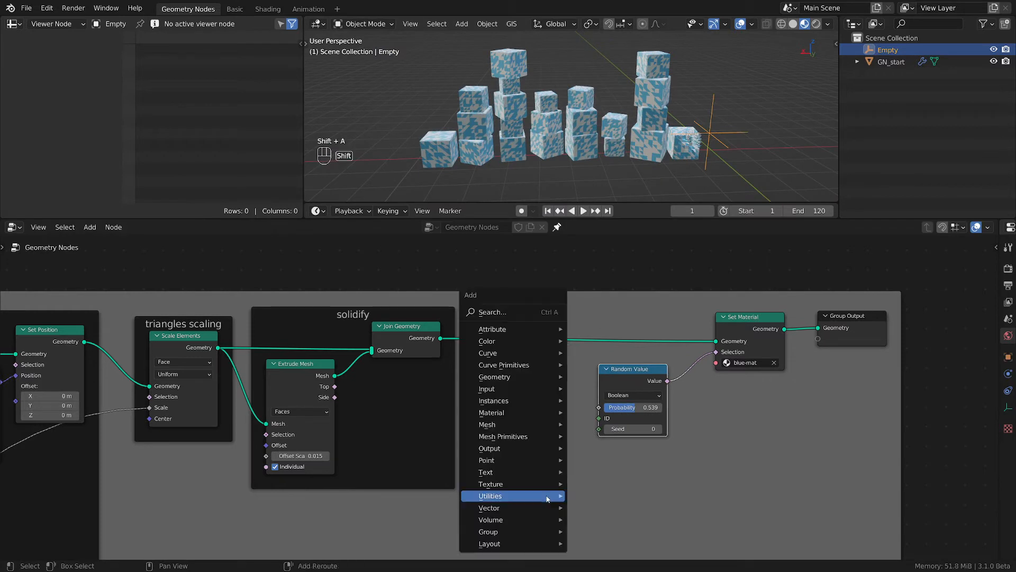
mouse_move(519, 496)
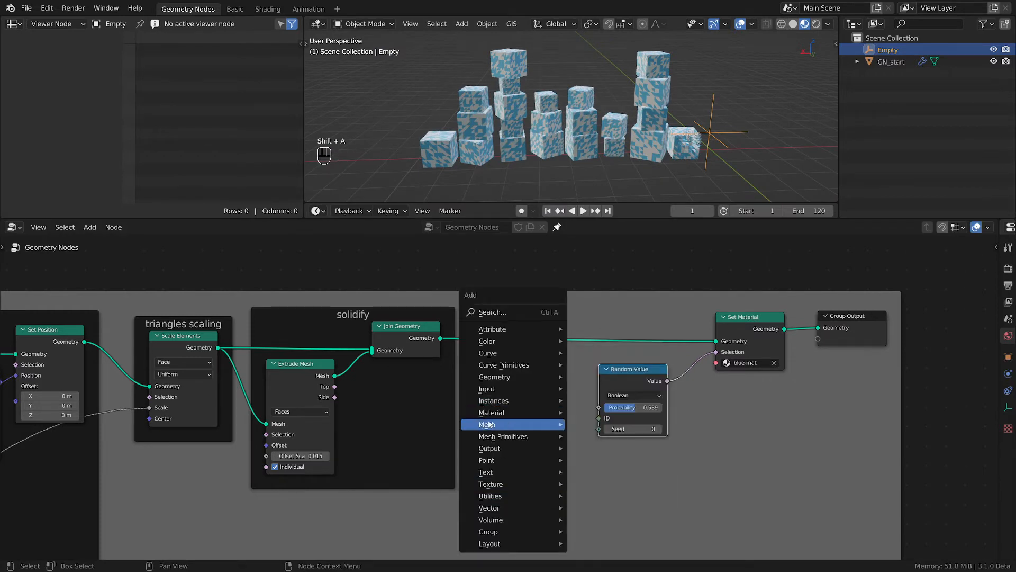
mouse_move(498, 389)
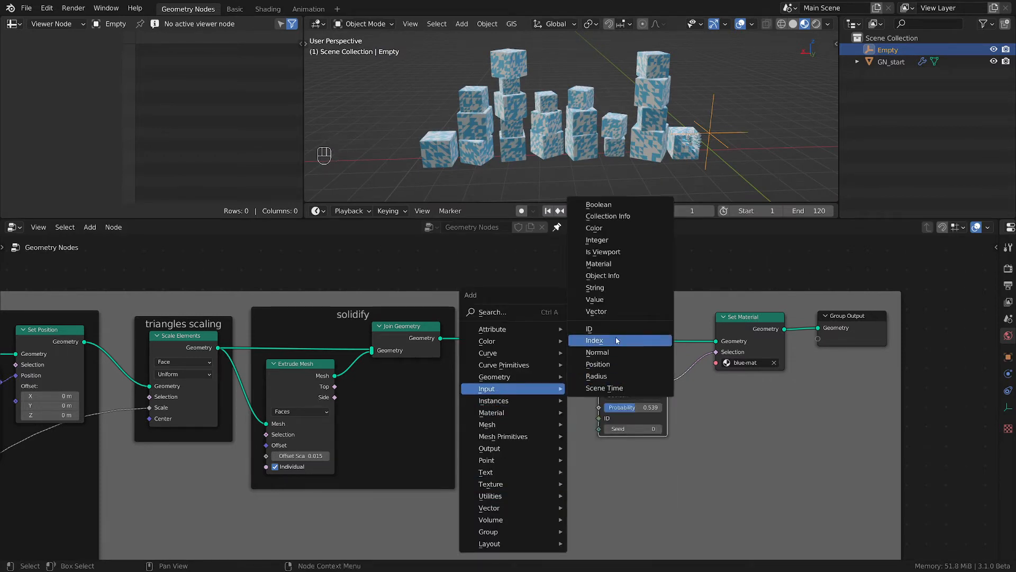
left_click(590, 329)
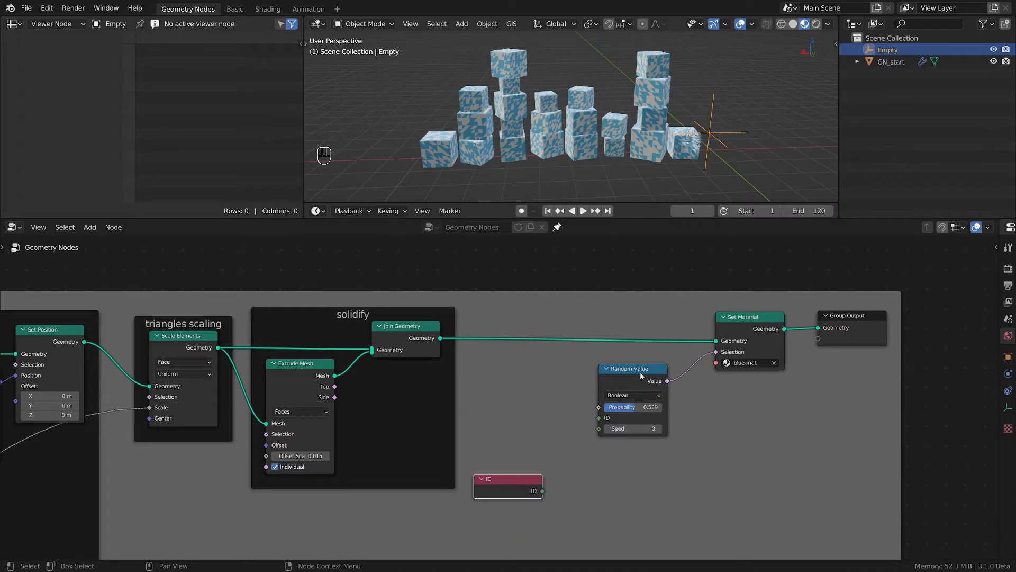
left_click_drag(640, 371, 674, 367)
left_click_drag(542, 491, 633, 413)
left_click_drag(516, 483, 516, 440)
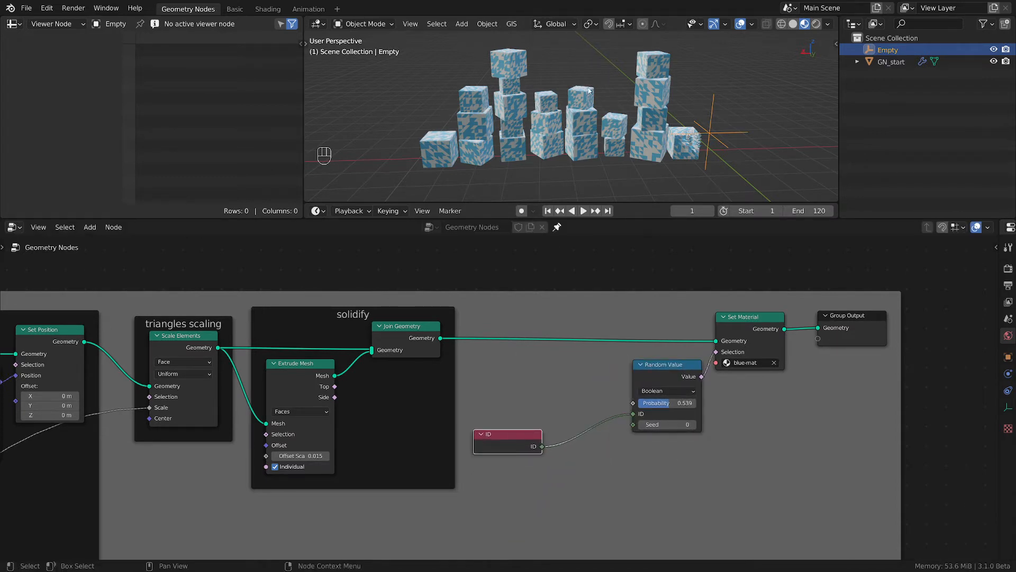
Move Group Output, Set Material and Random Value further along to make room between the ID node and Random Value.
scroll(572, 116, "up", 4)
middle_click_drag(773, 452, 563, 463)
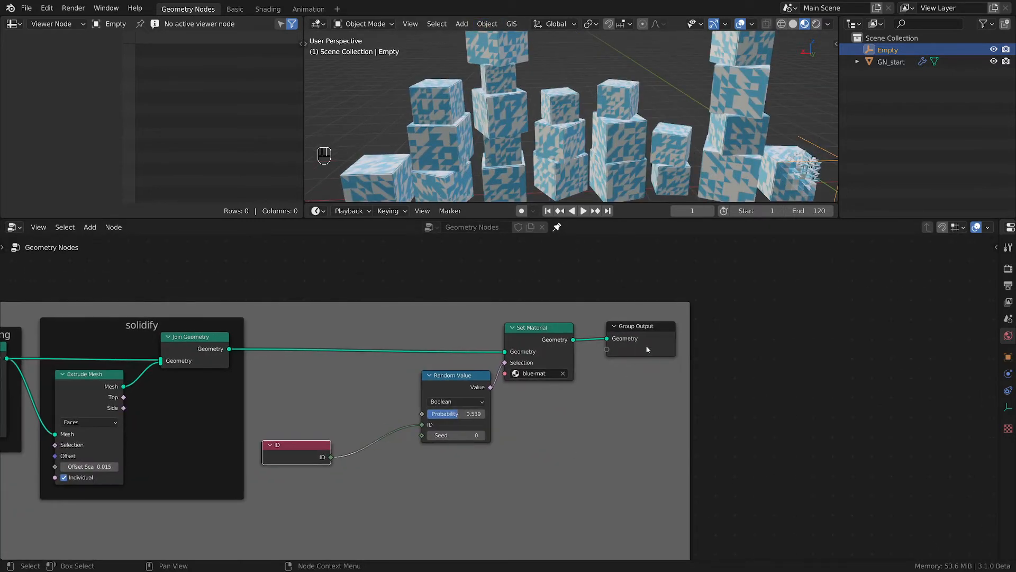
left_click_drag(640, 326, 761, 325)
left_click_drag(532, 333, 651, 332)
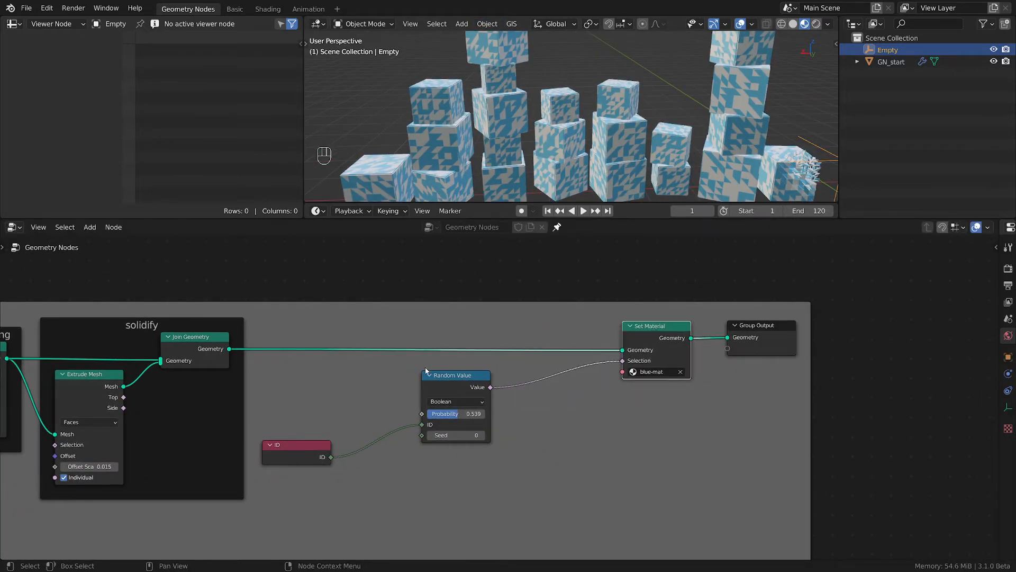
left_click_drag(429, 375, 500, 364)
middle_click_drag(470, 450, 634, 403)
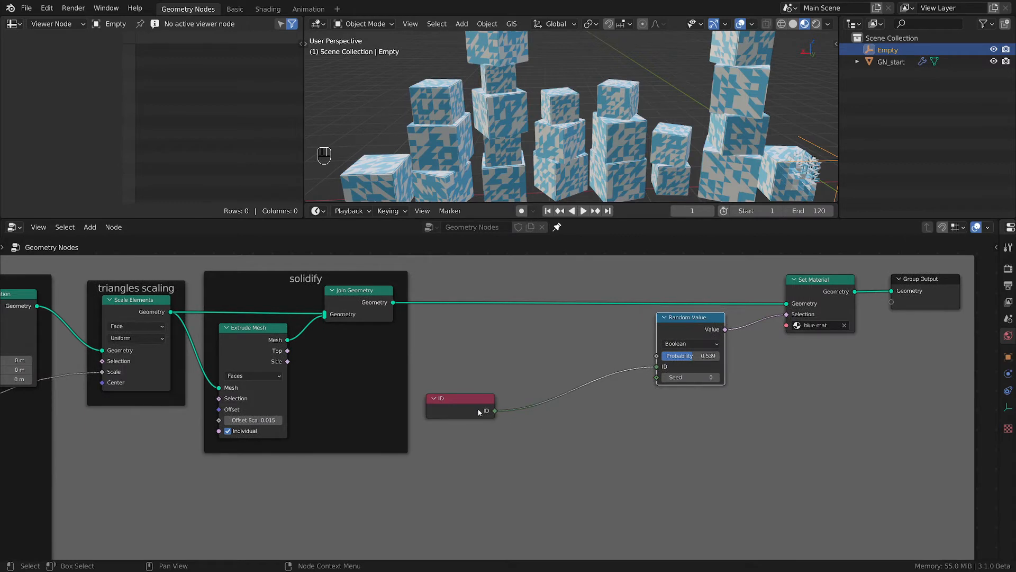
left_click_drag(479, 413, 489, 394)
Insert a Math node set to Snap on the link between ID and Random Value, with an increment of 308.1.
key("shift+a")
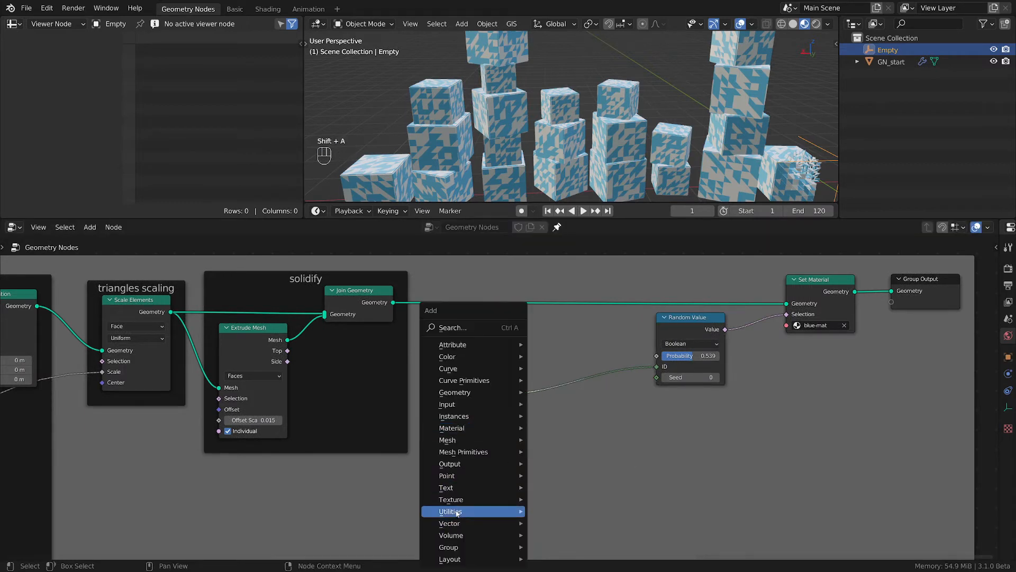
mouse_move(457, 511)
left_click(609, 476)
left_click(565, 404)
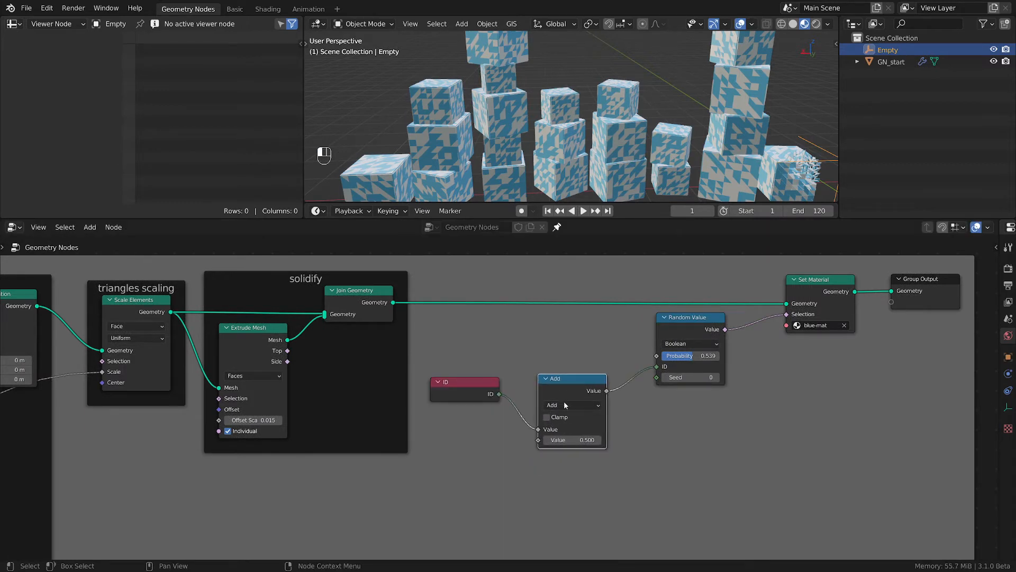
left_click(564, 405)
left_click(722, 514)
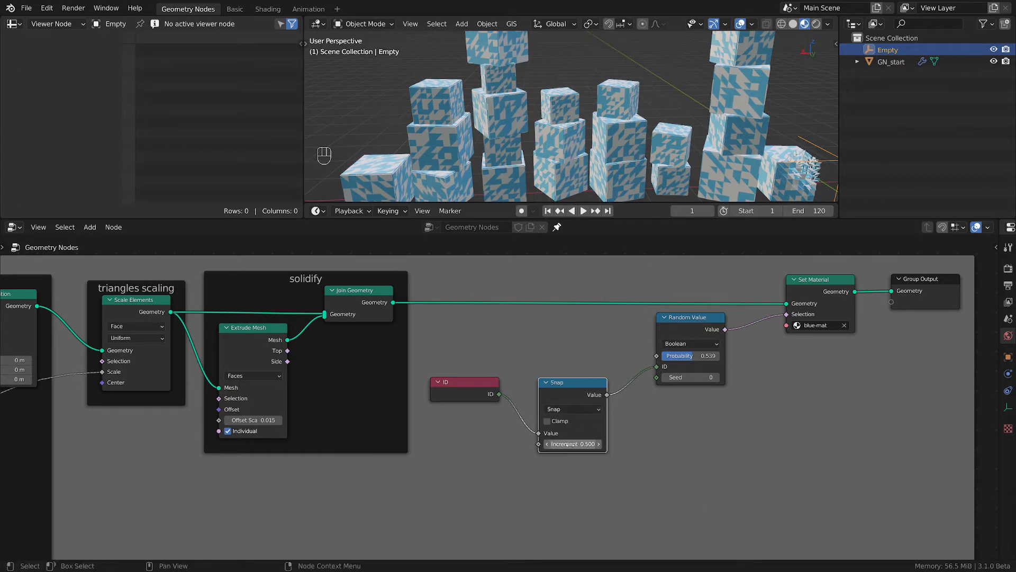
left_click_drag(568, 445, 904, 445)
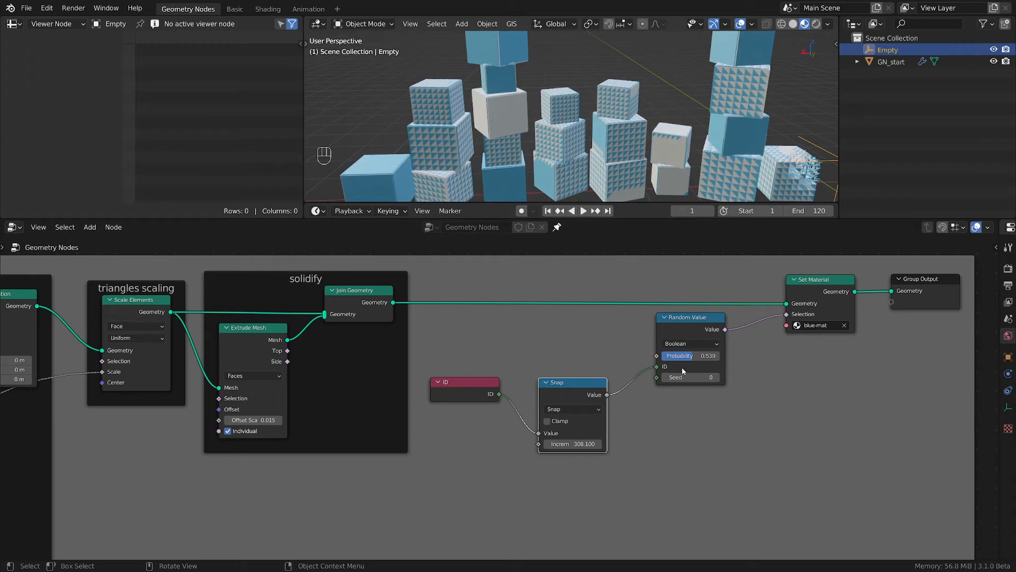
scroll(534, 139, "down", 2)
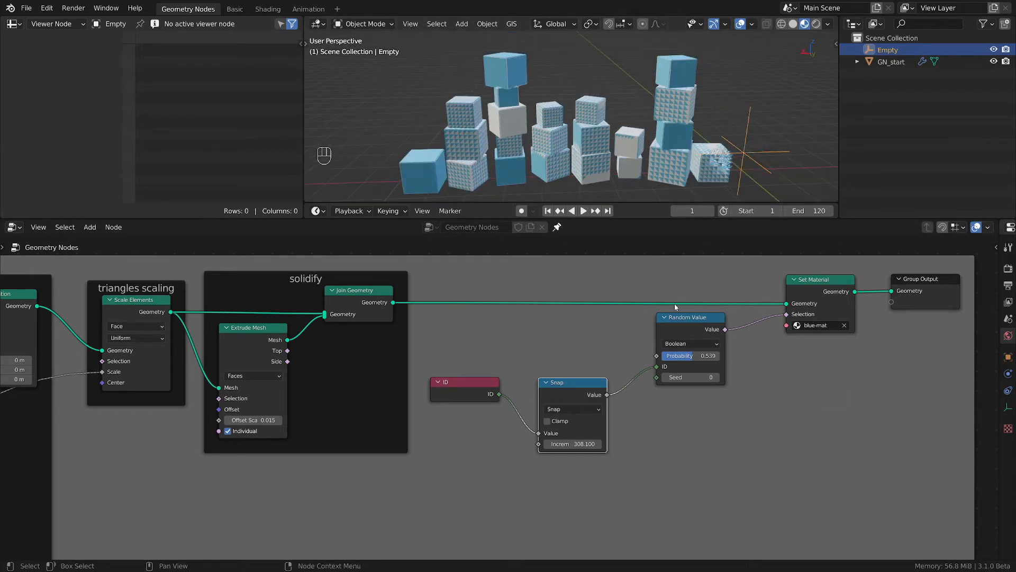
scroll(563, 109, "up", 3)
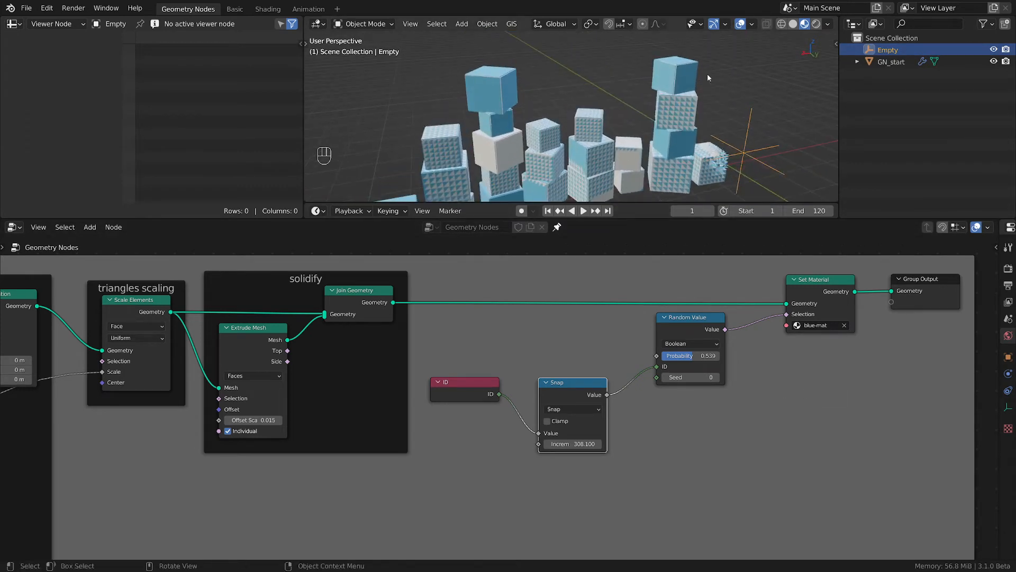
scroll(693, 73, "up", 3)
Set the Random Value probability to 0.333 and align the Snap node between ID and Random Value.
mouse_move(690, 356)
left_mouse_down()
mouse_move(704, 356)
mouse_move(681, 355)
left_mouse_up()
scroll(498, 103, "down", 3)
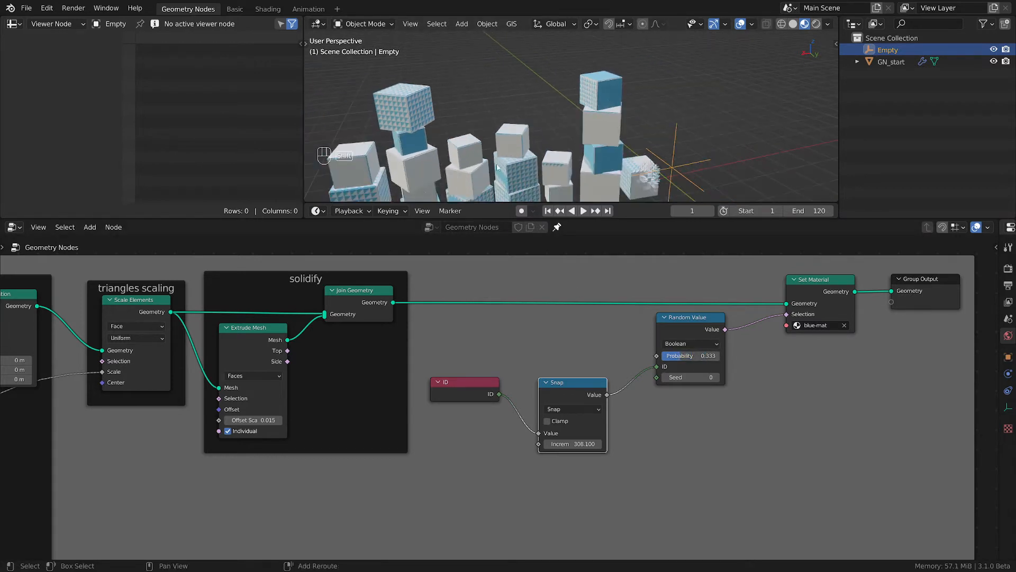
scroll(582, 365, "up", 2)
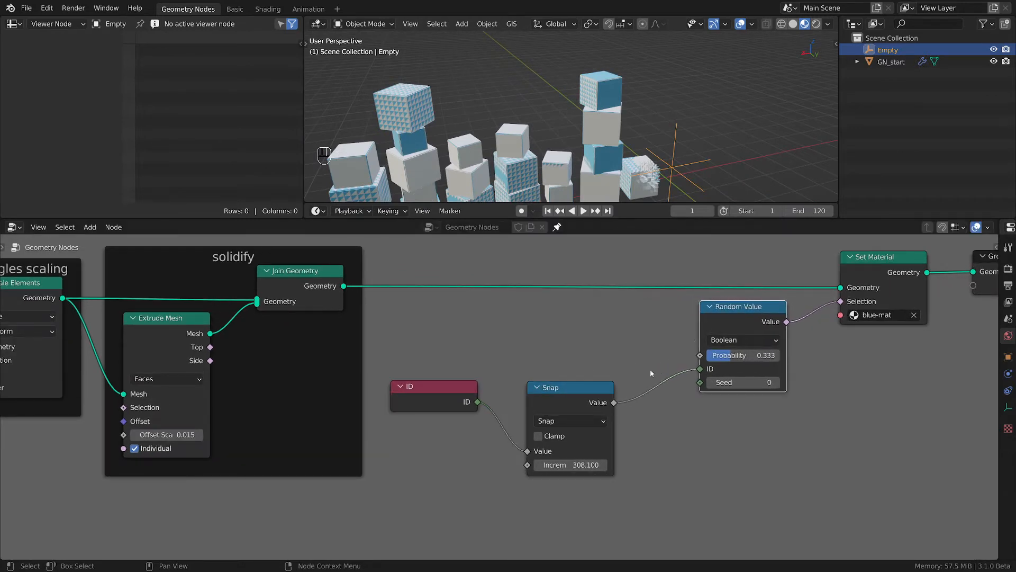
left_click_drag(581, 396, 576, 364)
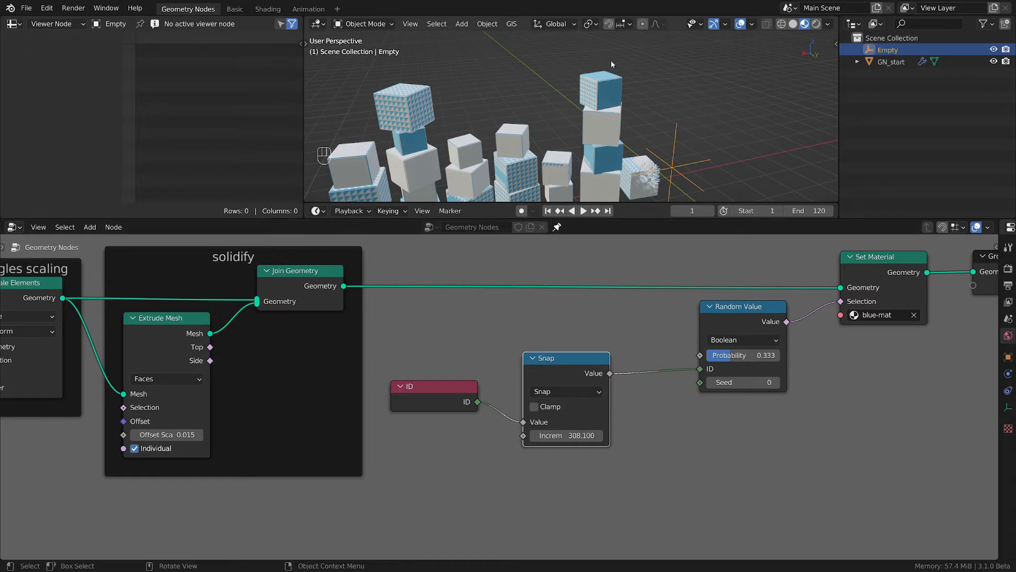
scroll(636, 80, "up", 4)
scroll(572, 90, "up", 2)
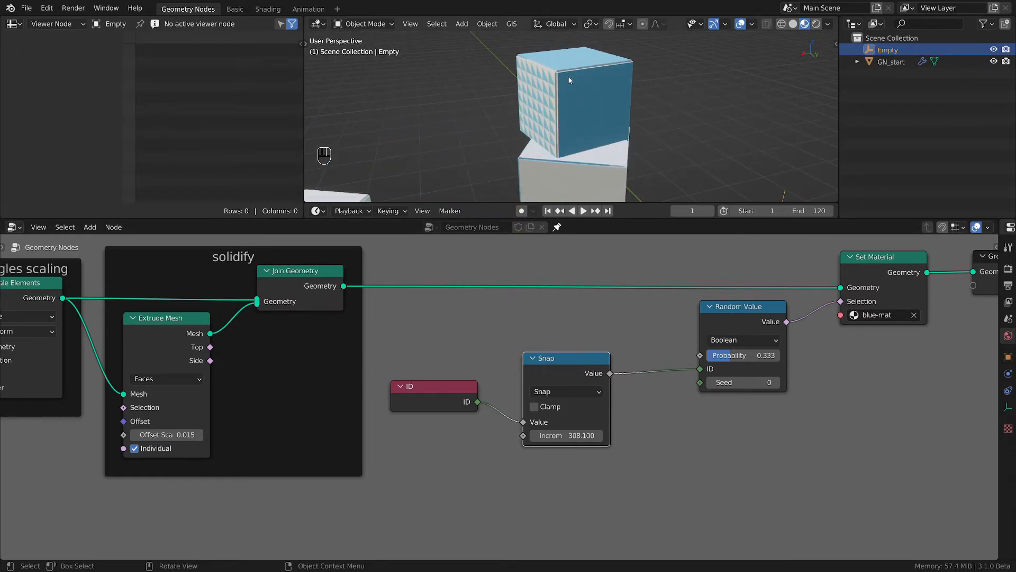
left_click_drag(581, 413, 576, 411)
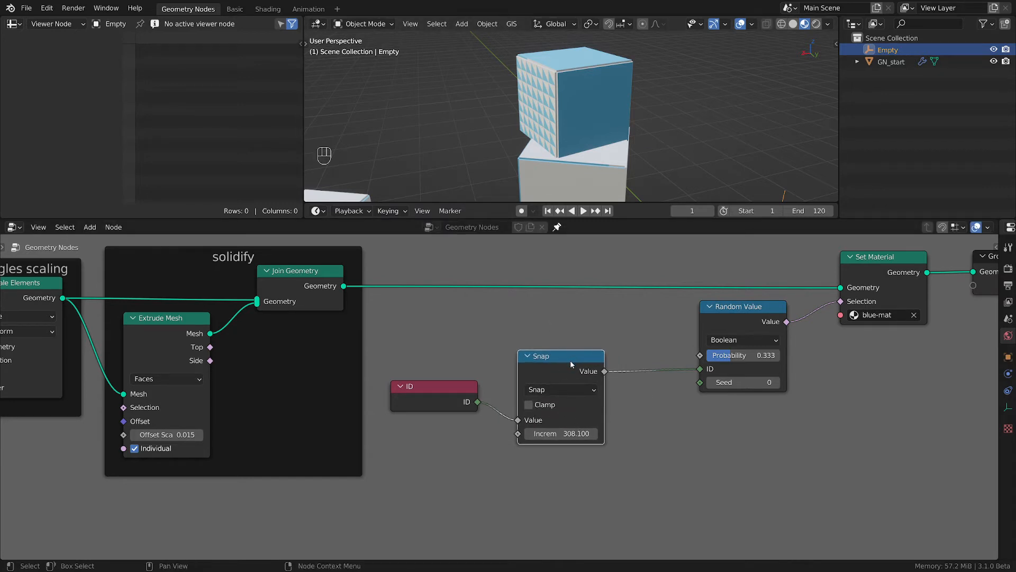
left_click_drag(571, 363, 579, 360)
Delete the ID, Snap, Random Value and Set Material nodes while keeping the geometry link, and move Group Output beside the solidify frame.
scroll(734, 301, "down", 3)
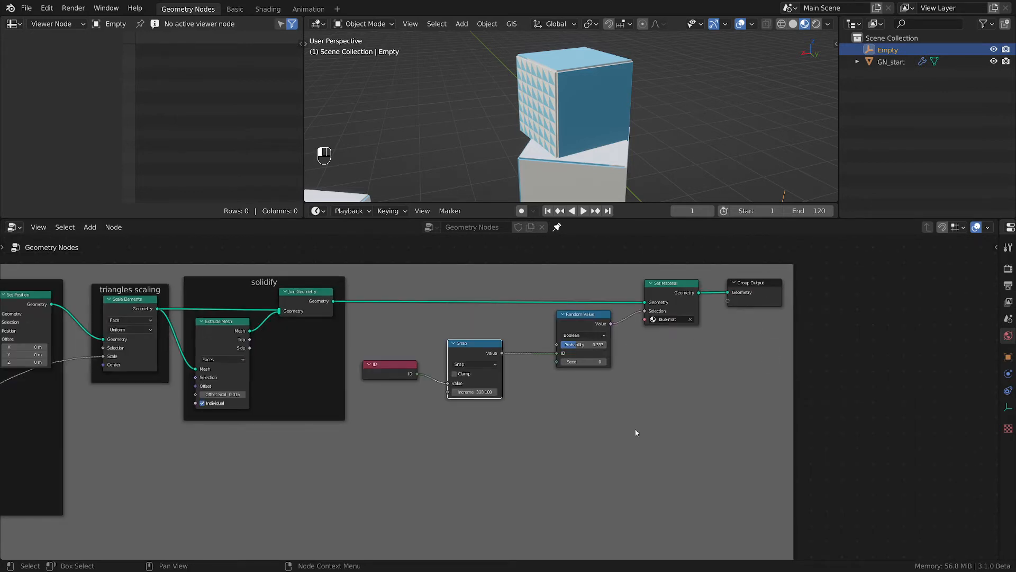
left_click_drag(698, 246, 352, 445)
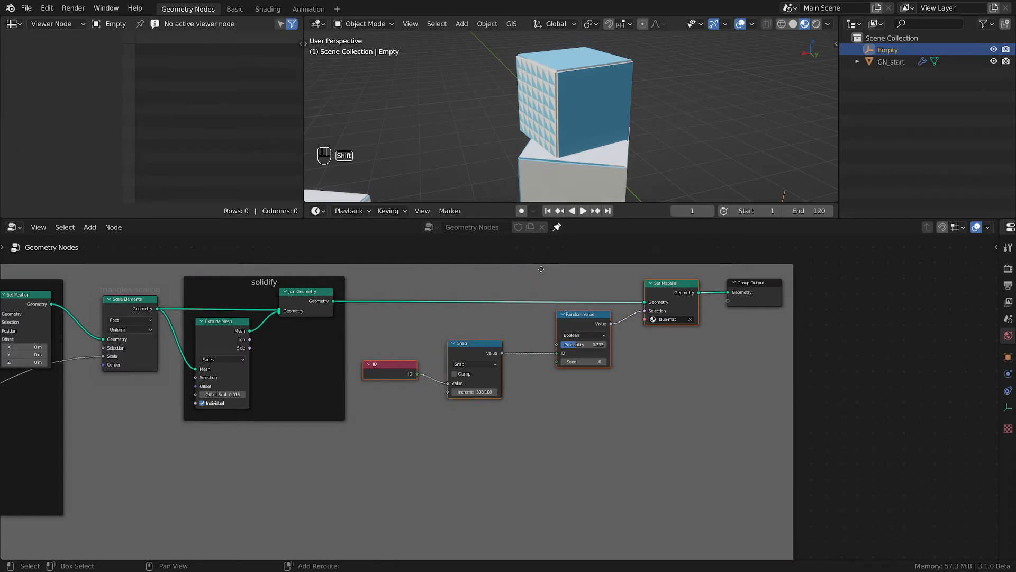
key("ctrl+x")
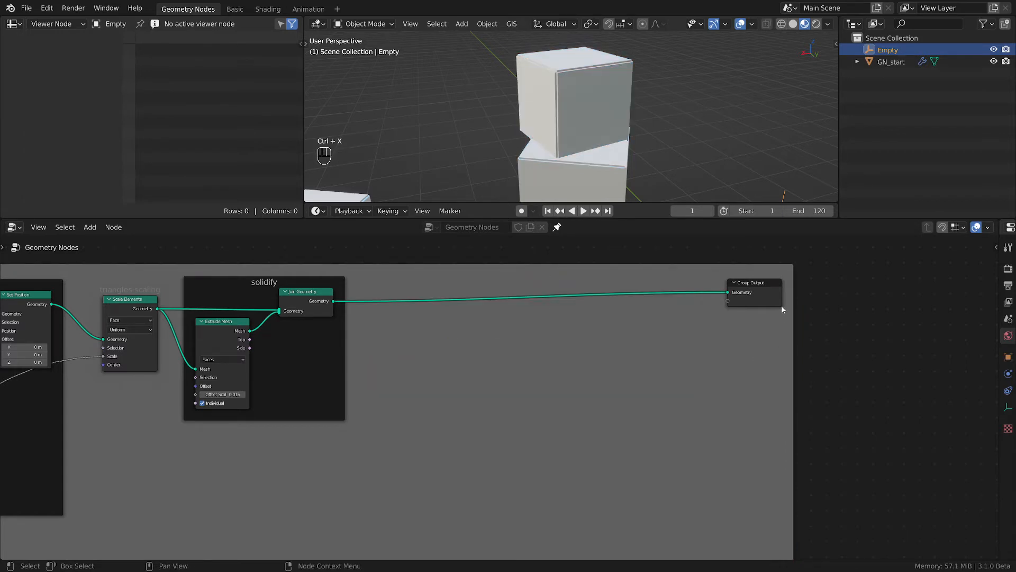
left_click(758, 290)
key("g")
left_click(437, 290)
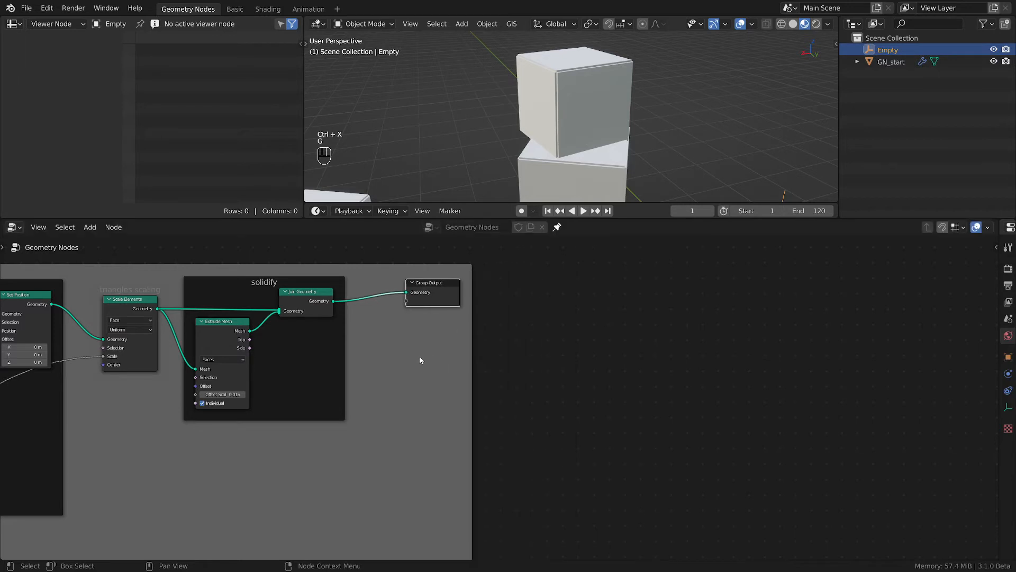
Reposition the triangles scaling frame between rotate triangles and solidify, and nudge Group Output slightly.
scroll(418, 365, "down", 3)
middle_click_drag(234, 485, 613, 492)
scroll(647, 407, "up", 4)
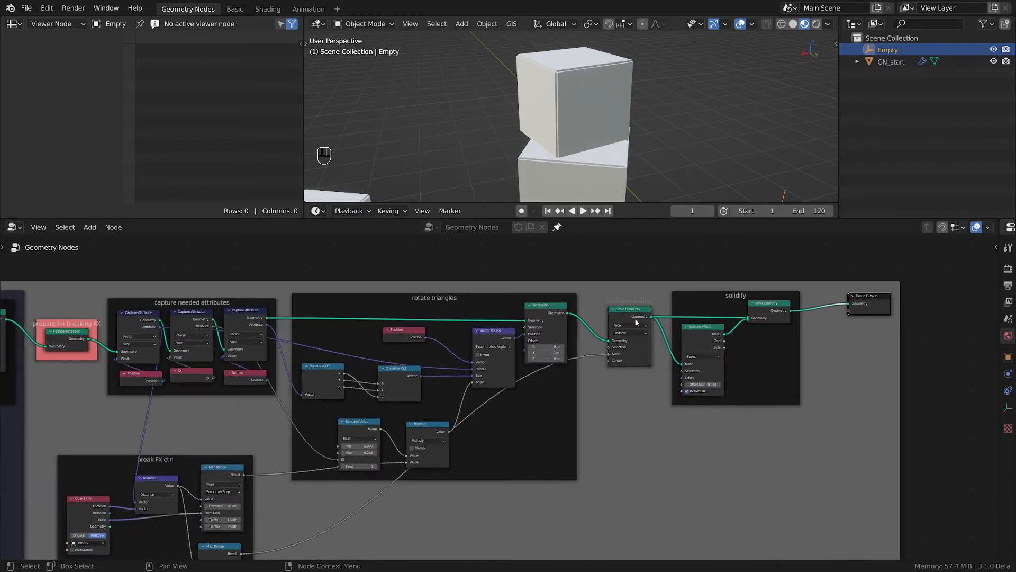
key("g")
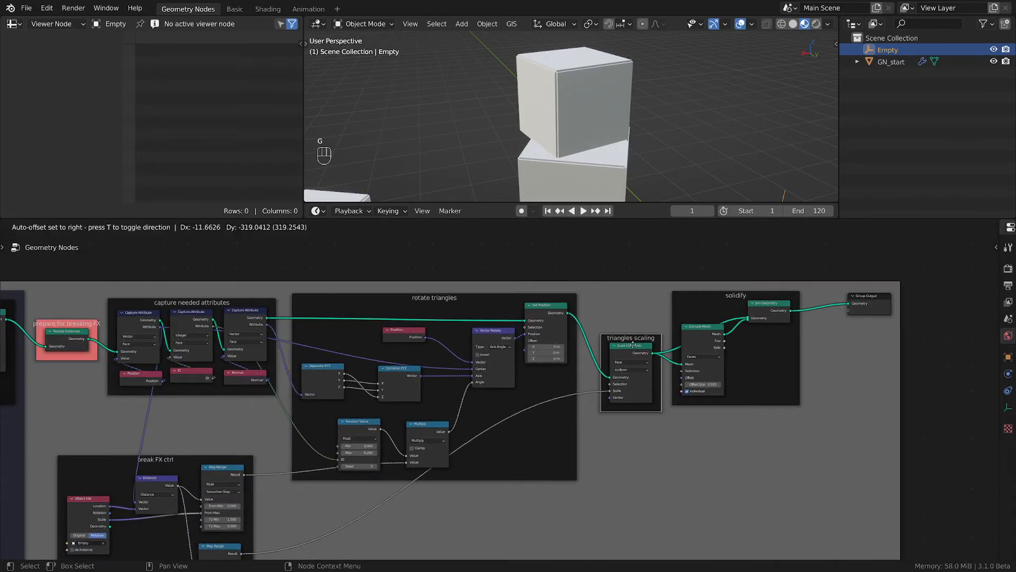
left_click(630, 334)
scroll(764, 384, "down", 2)
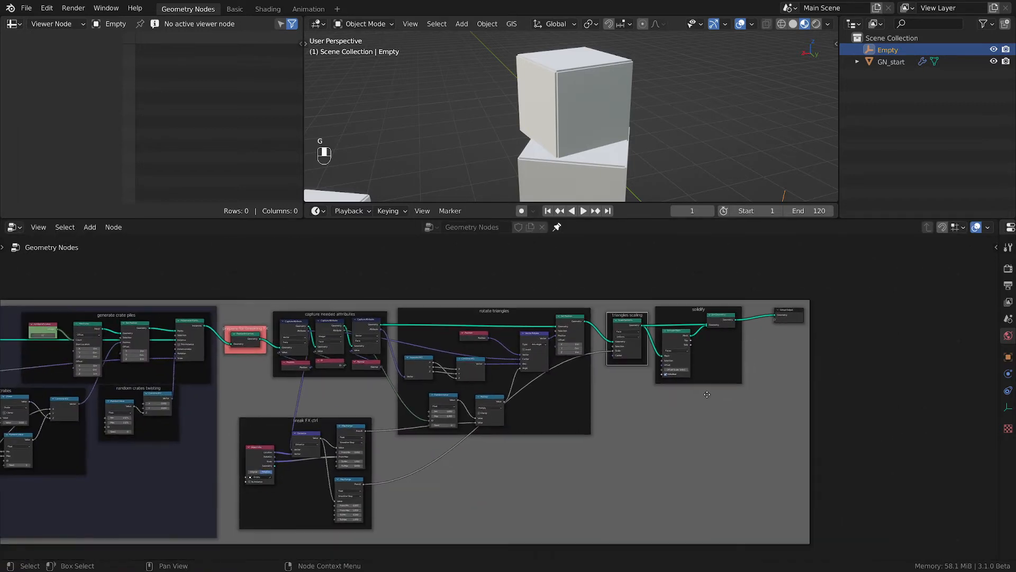
left_click_drag(789, 311, 789, 315)
Examine the start of the node tree, from the TRIANGULATE CUBE frame through the crate piling frame to Realize Instances.
scroll(592, 86, "down", 4)
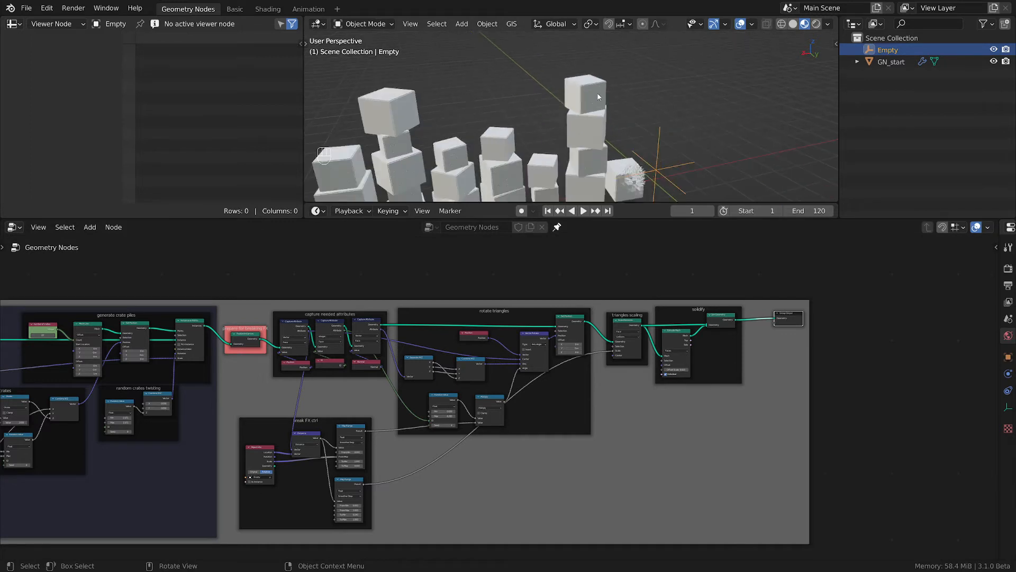
middle_click_drag(474, 471, 909, 427)
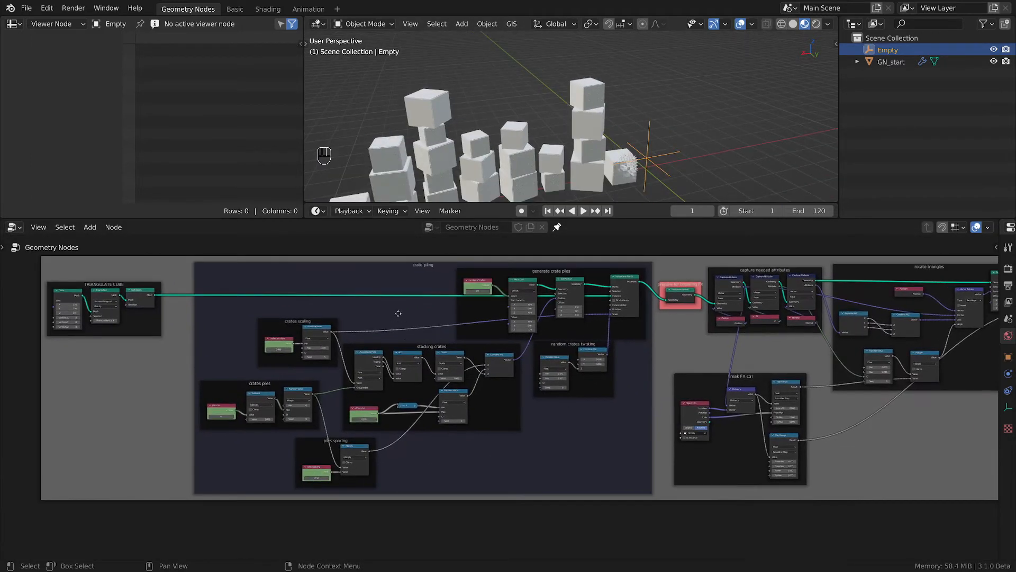
scroll(334, 370, "up", 2)
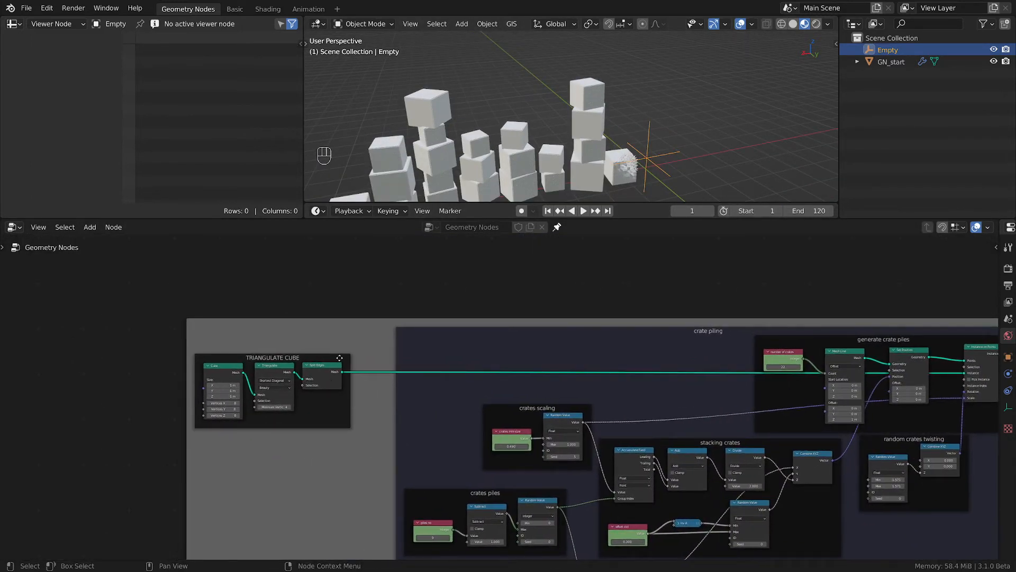
scroll(345, 373, "up", 2)
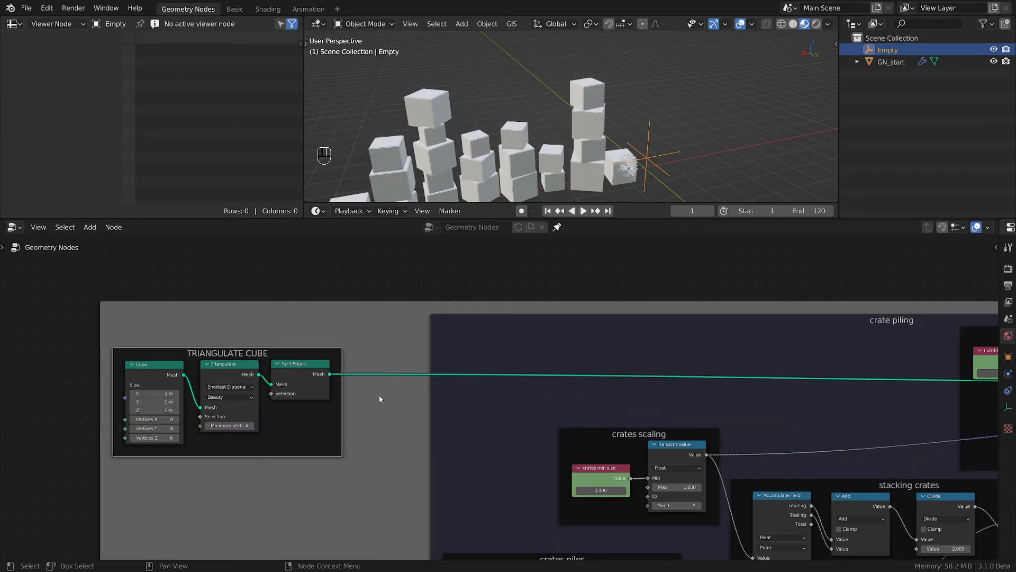
mouse_move(392, 357)
right_mouse_down("ctrl+alt")
mouse_move(385, 397)
mouse_move(401, 385)
mouse_move(388, 380)
right_mouse_up("ctrl+alt")
scroll(601, 381, "down", 1)
middle_click_drag(601, 381, 311, 375)
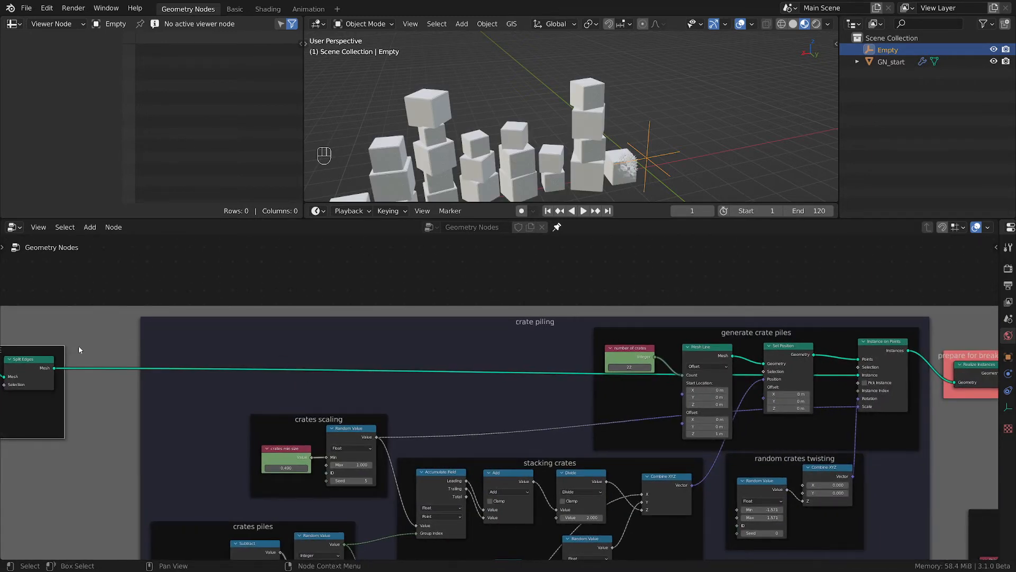
scroll(512, 346, "down", 2)
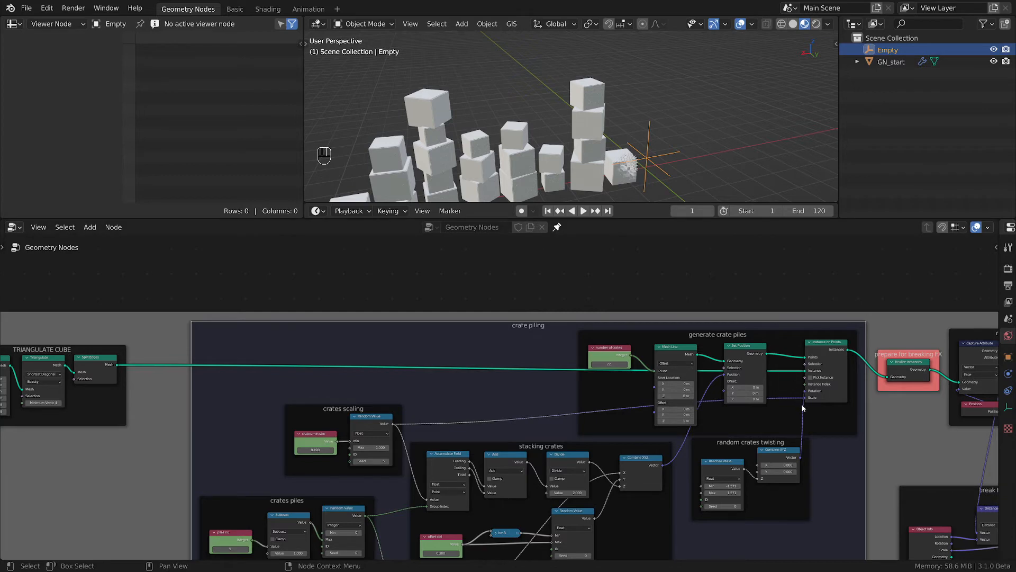
middle_click_drag(802, 407, 782, 400)
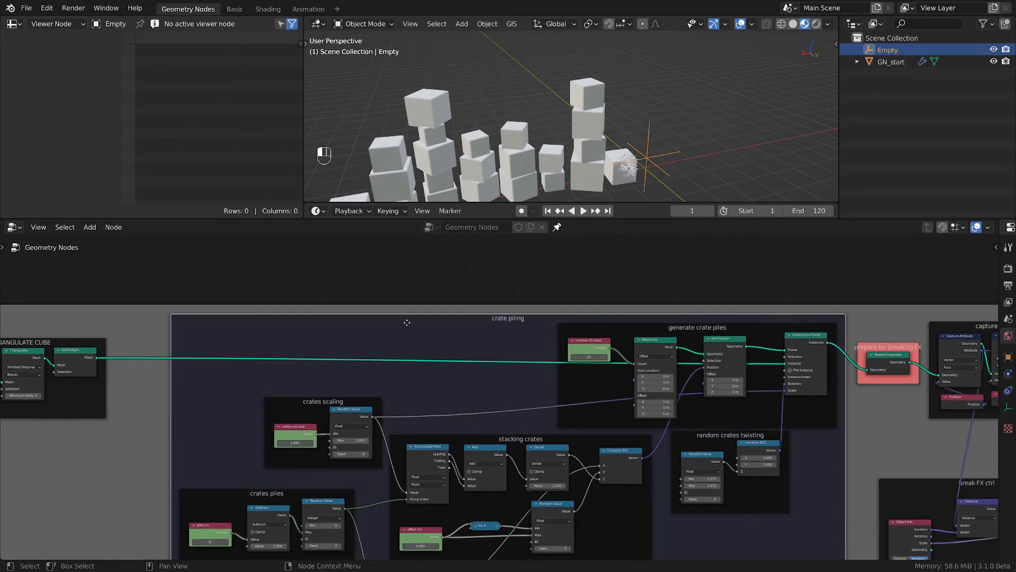
Move the TRIANGULATE CUBE and crate piling frames away from Realize Instances to open space in the geometry line between them.
scroll(406, 322, "down", 3)
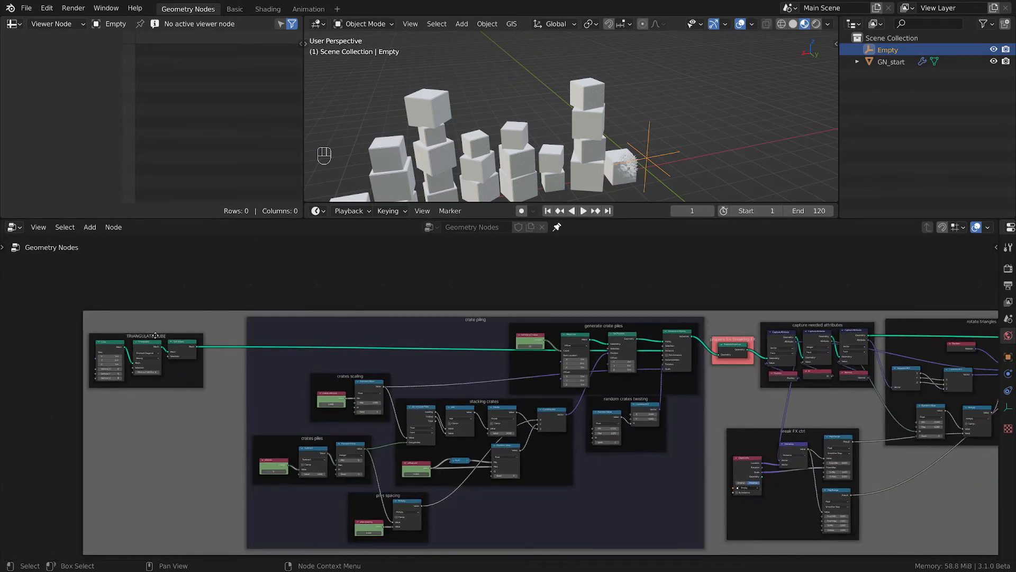
key("g")
left_click(77, 335)
left_click(324, 328)
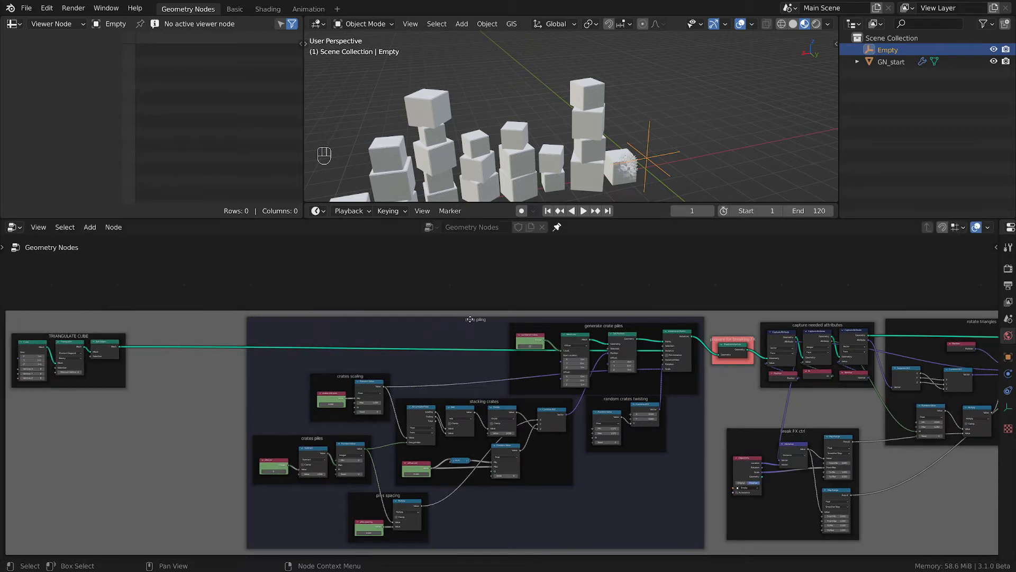
key("g")
left_click(392, 327)
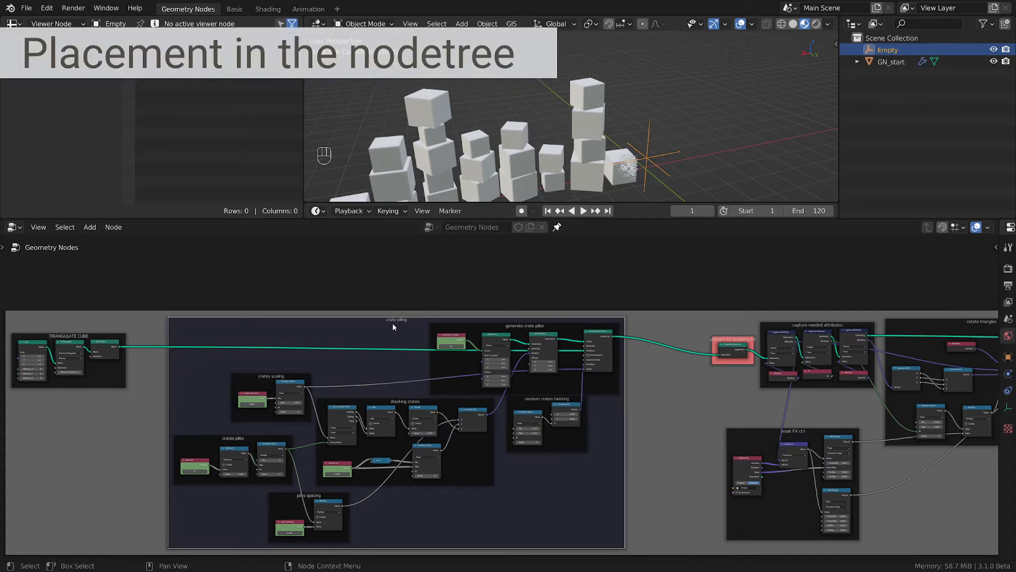
middle_click_drag(645, 379, 618, 385)
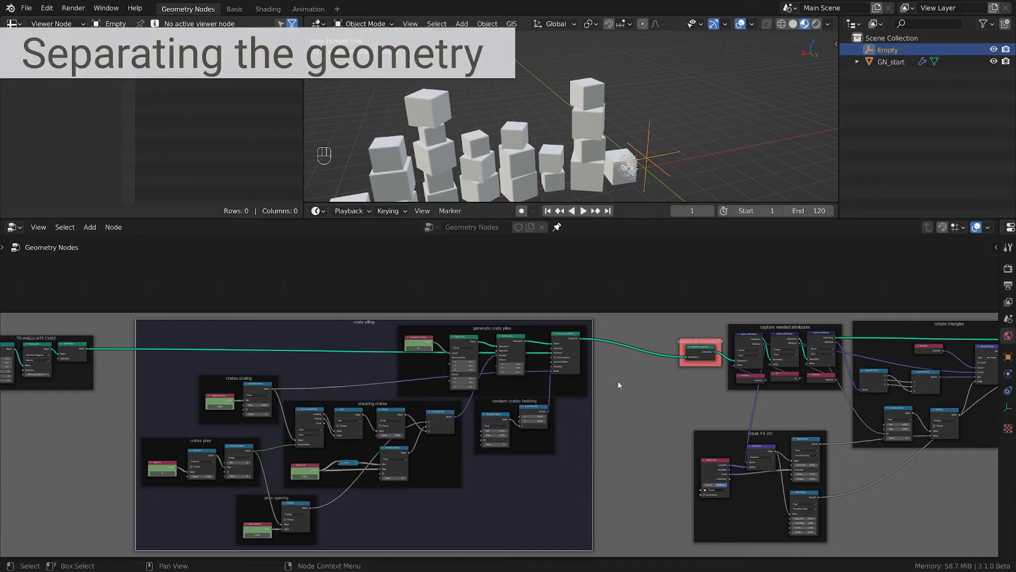
Raise the prepare for breaking FX frame so Realize Instances lines up with the Instance on Points output.
scroll(630, 390, "up", 4)
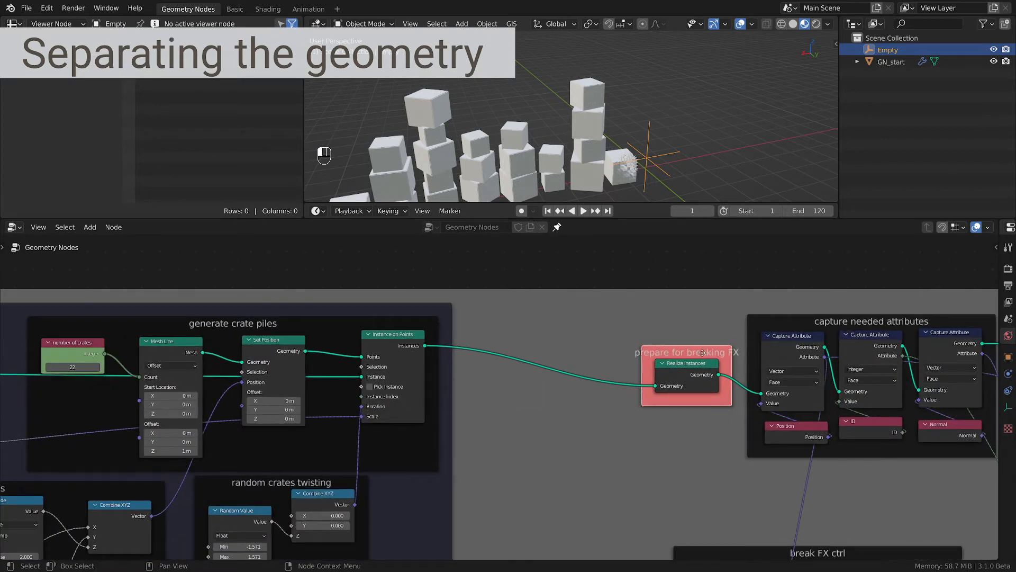
left_click_drag(698, 353, 701, 320)
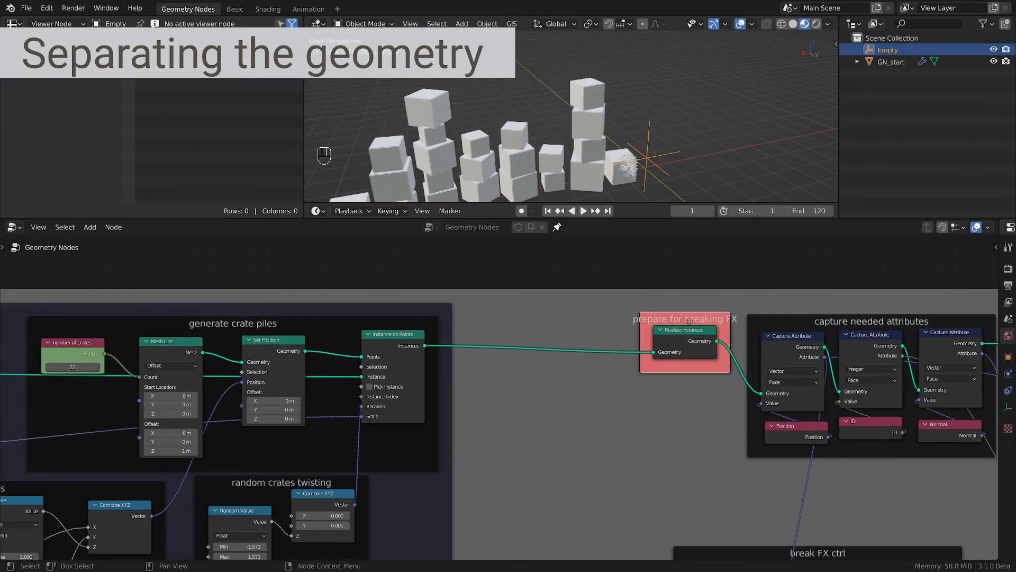
middle_click_drag(550, 169, 645, 126, "shift")
scroll(658, 118, "up", 2)
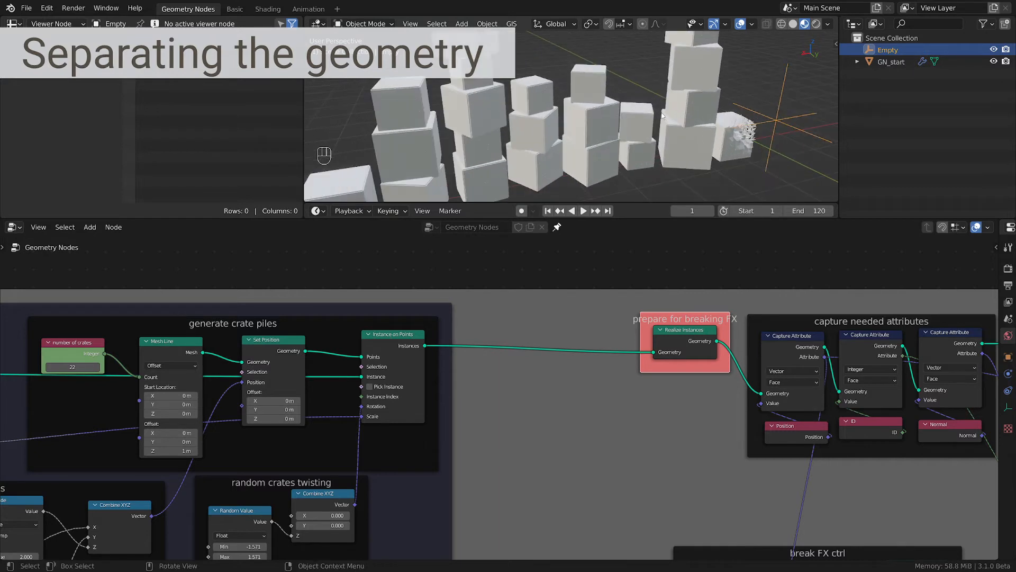
scroll(668, 113, "down", 2)
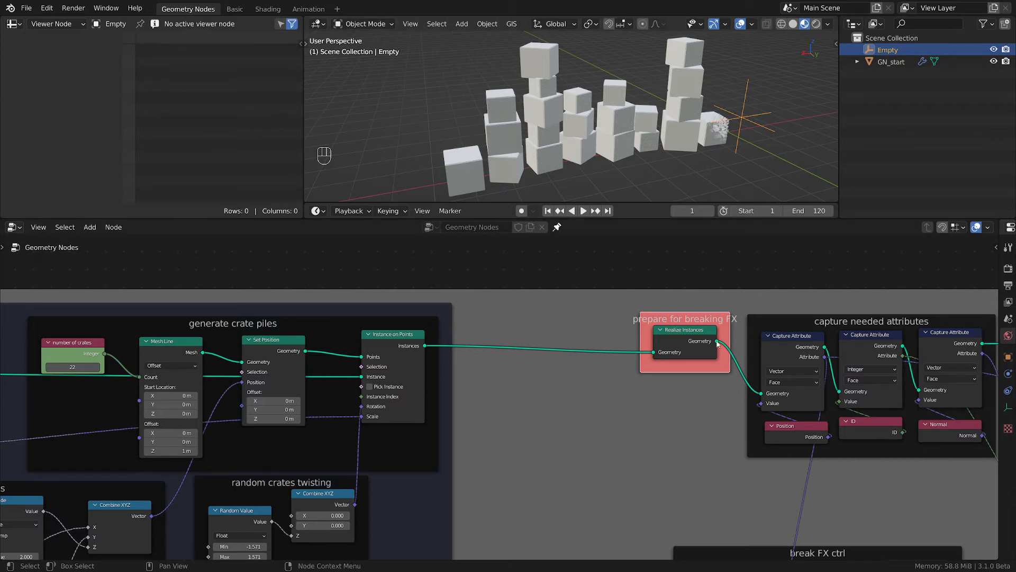
Inspect the Realize Instances output with a Viewer node and place the Viewer above the capture needed attributes frame.
mouse_move(717, 343)
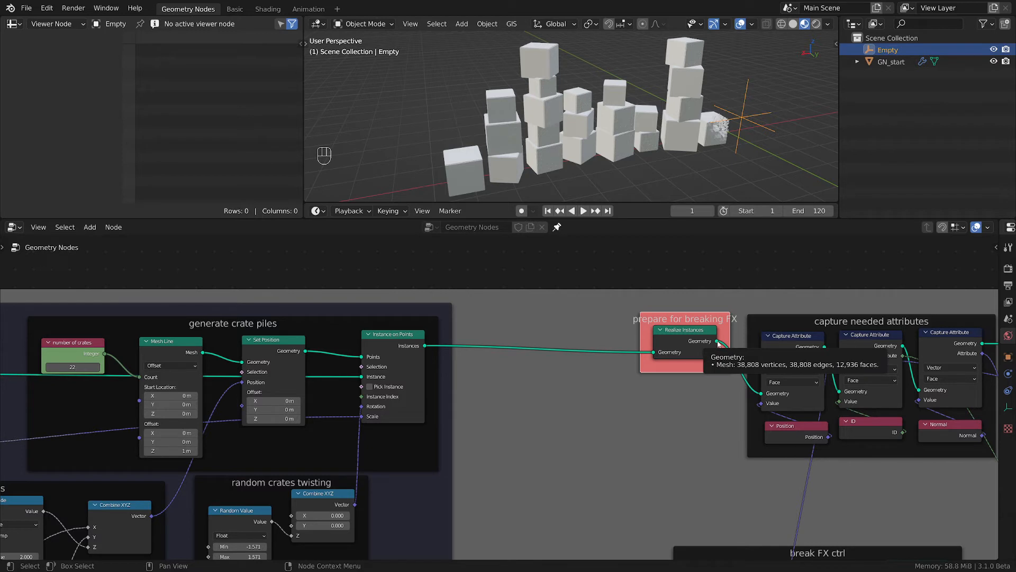
left_click(718, 343, "ctrl+shift")
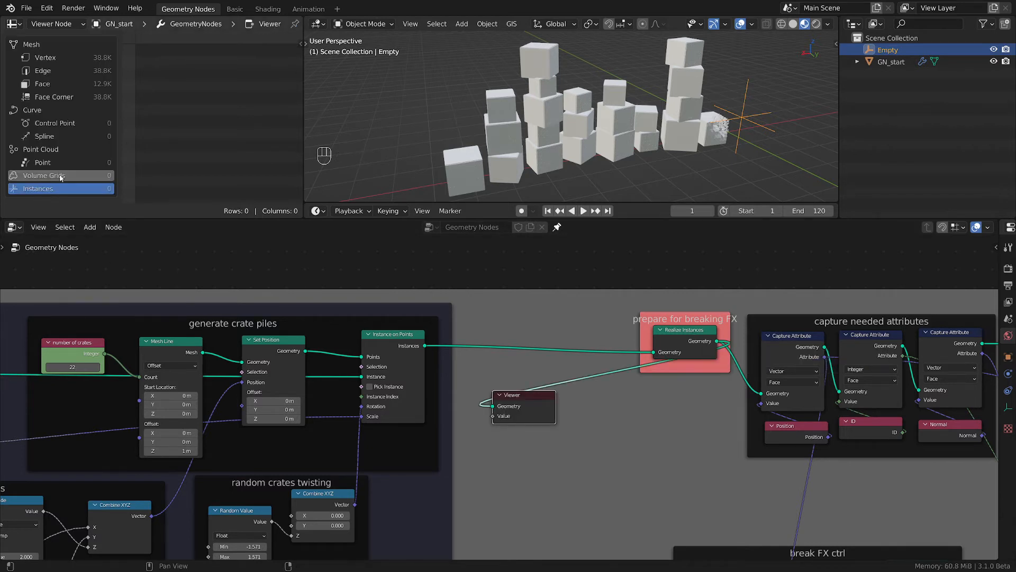
left_click_drag(532, 406, 777, 263)
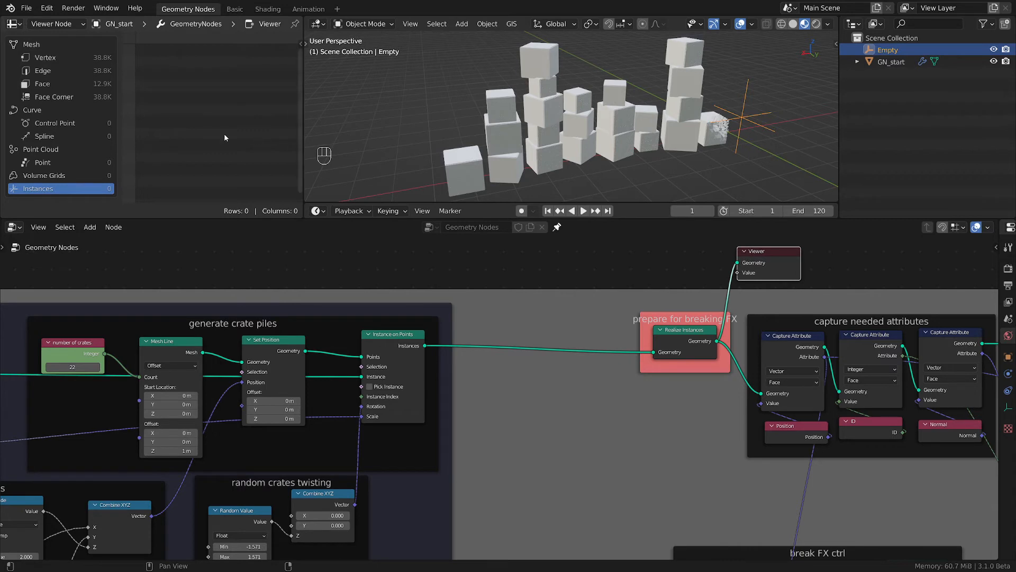
left_click_drag(787, 257, 823, 260)
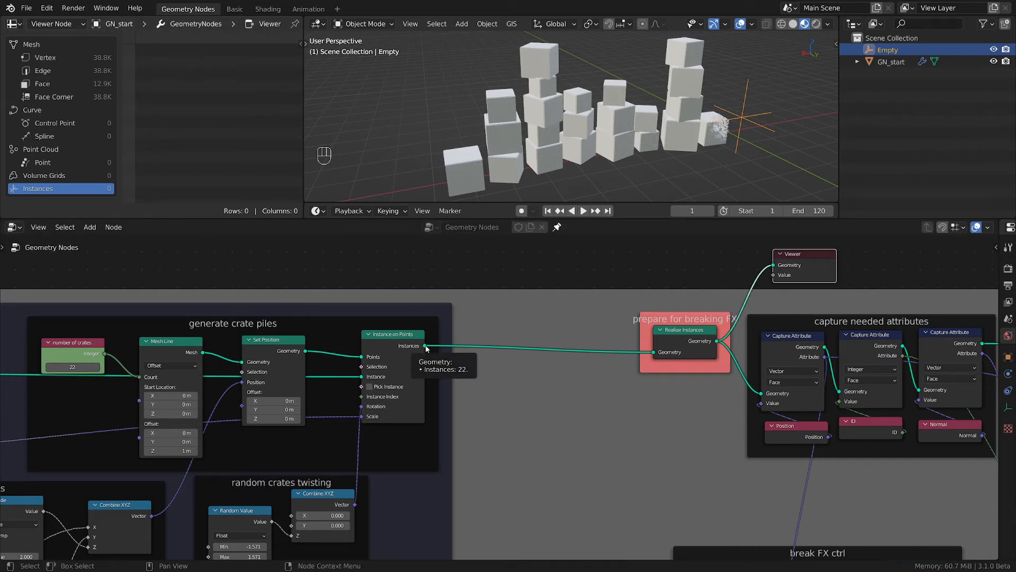
Connect the Viewer to the Instance on Points output and compare its instance data with the crates in the 3D view.
left_click(398, 343, "ctrl+shift")
left_click_drag(805, 269, 745, 262)
middle_click_drag(634, 150, 568, 114)
left_click_drag(755, 257, 786, 261)
middle_click_drag(521, 101, 571, 116)
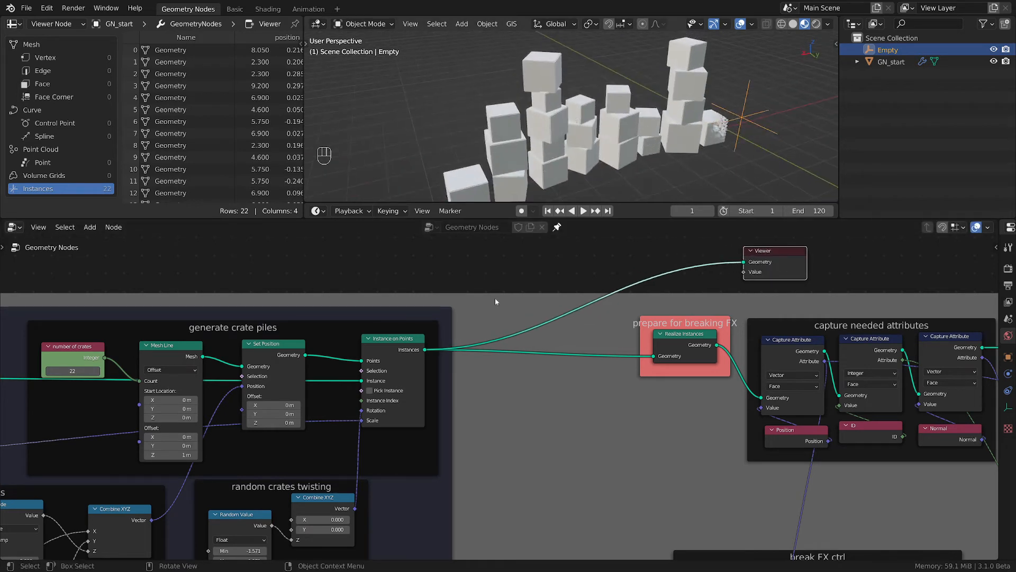
middle_click_drag(492, 147, 447, 117)
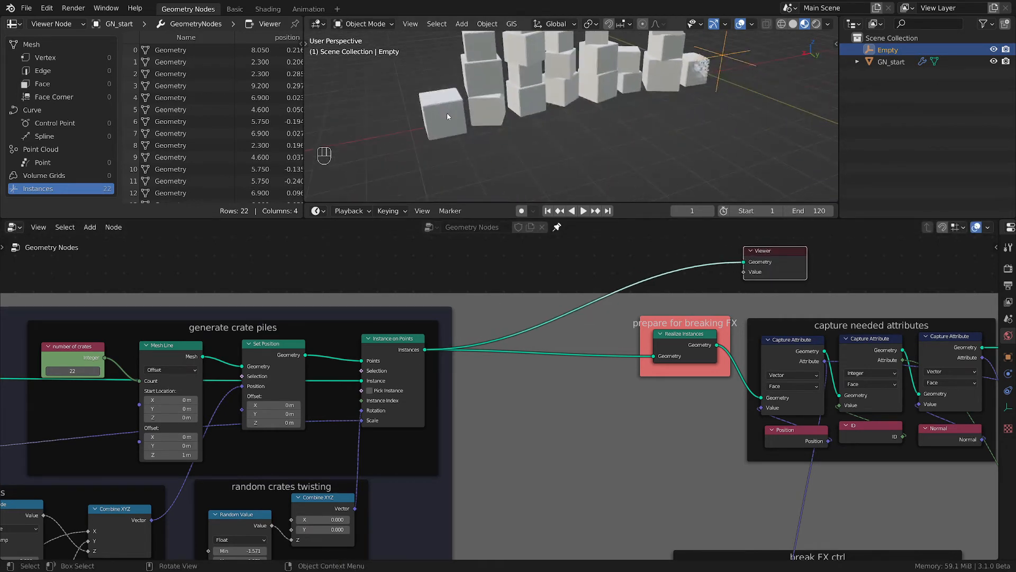
scroll(447, 117, "up", 2)
Shift the TRIANGULATE CUBE and crate piling frames further from Realize Instances to widen the gap after crate piling.
middle_click_drag(594, 446, 898, 400)
scroll(344, 441, "down", 5)
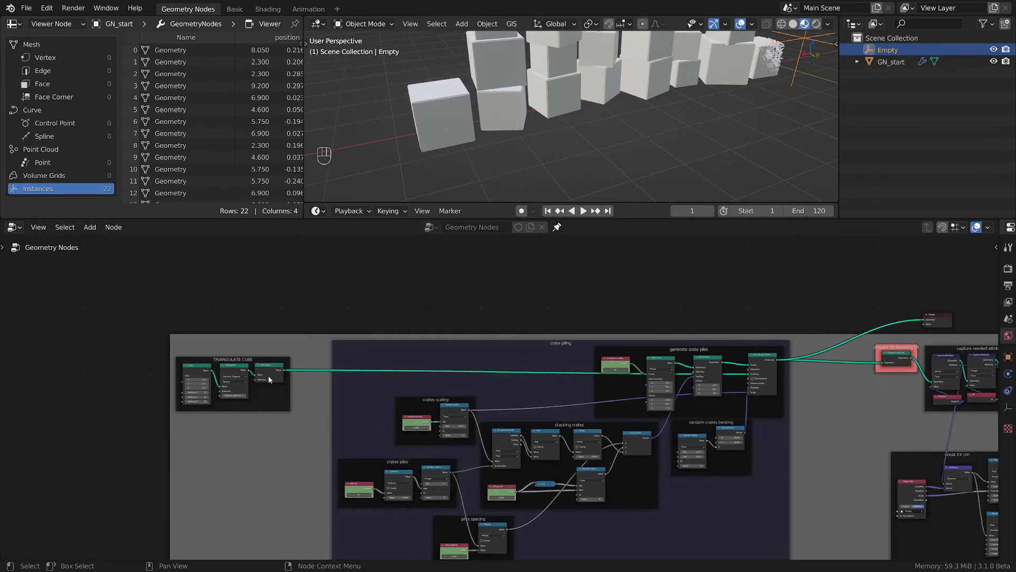
left_click(273, 403)
key("g")
left_click(60, 348)
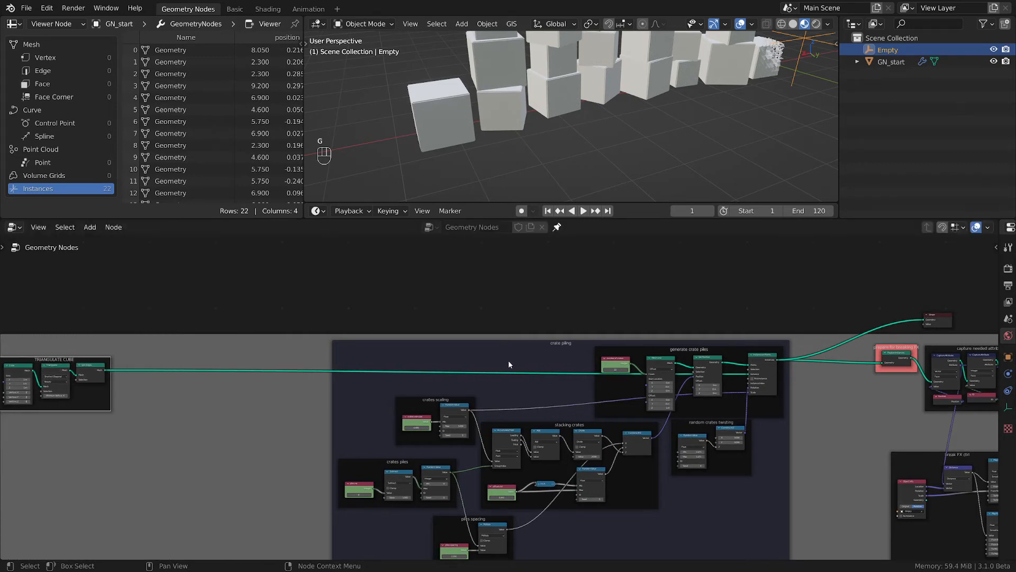
left_click(542, 345)
key("g")
left_click(333, 348)
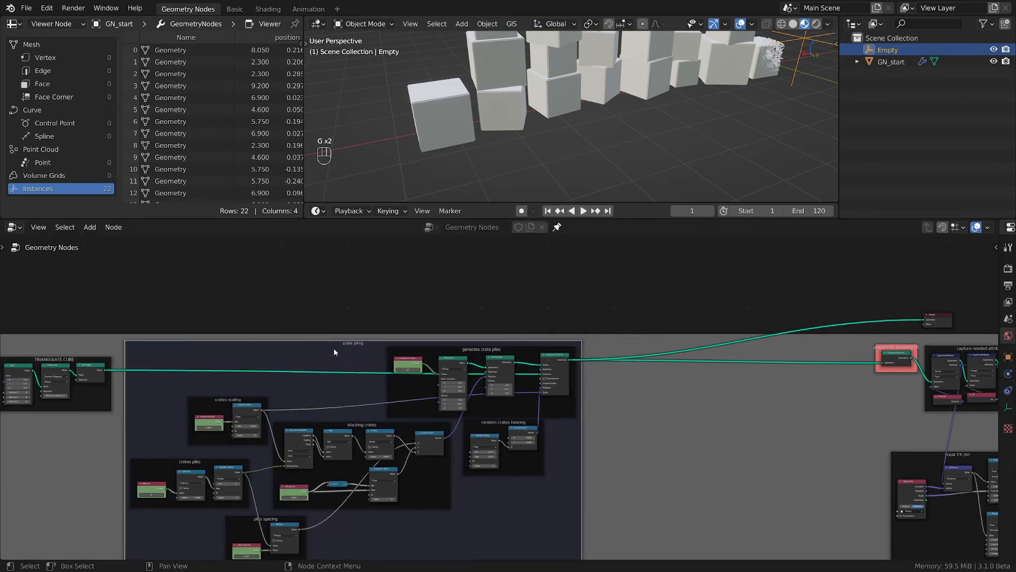
Delete the Viewer node attached to the Instance on Points output.
scroll(732, 337, "up", 3)
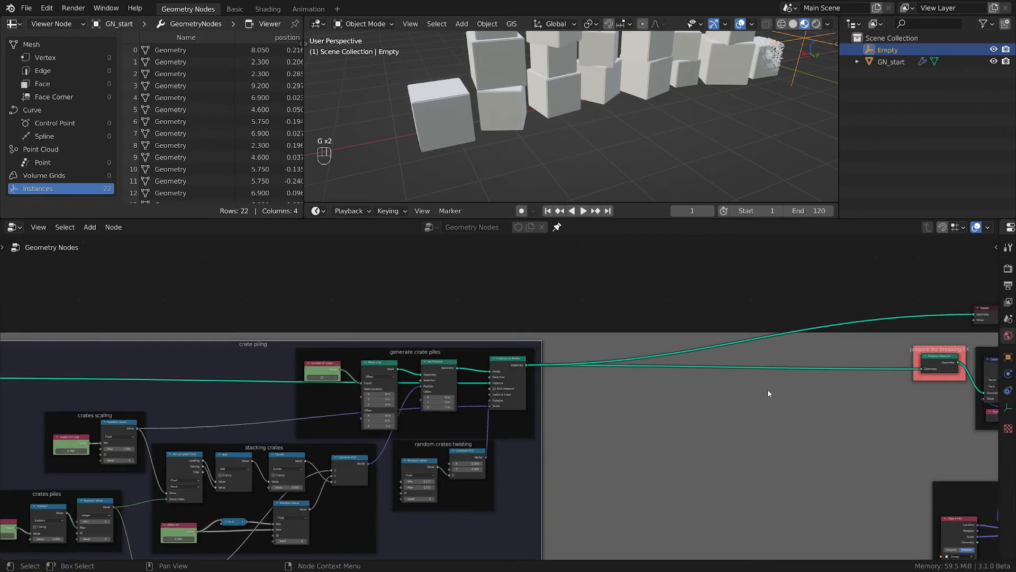
middle_click_drag(851, 371, 647, 348)
left_click_drag(786, 300, 749, 266)
scroll(453, 433, "up", 3)
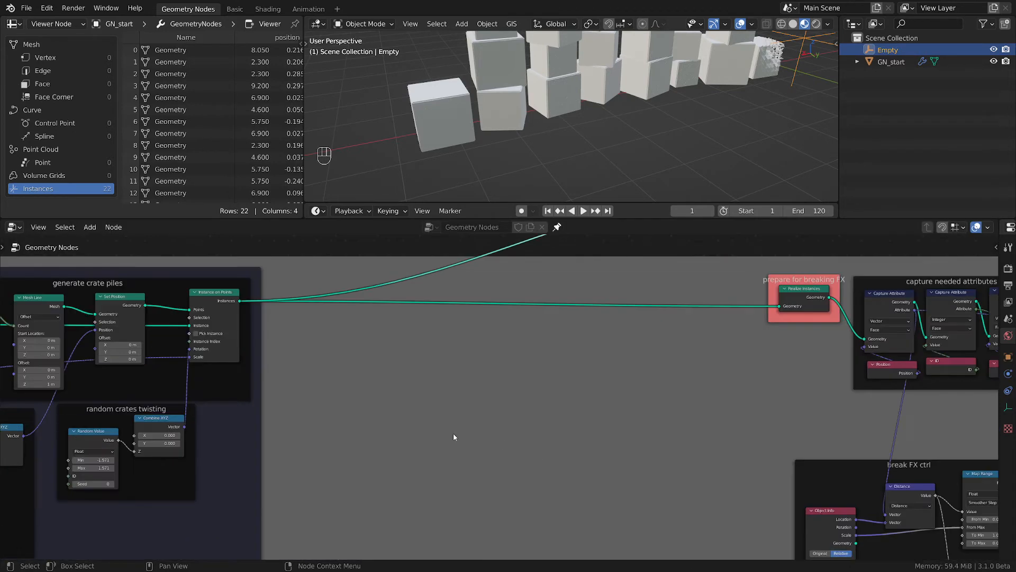
key("x")
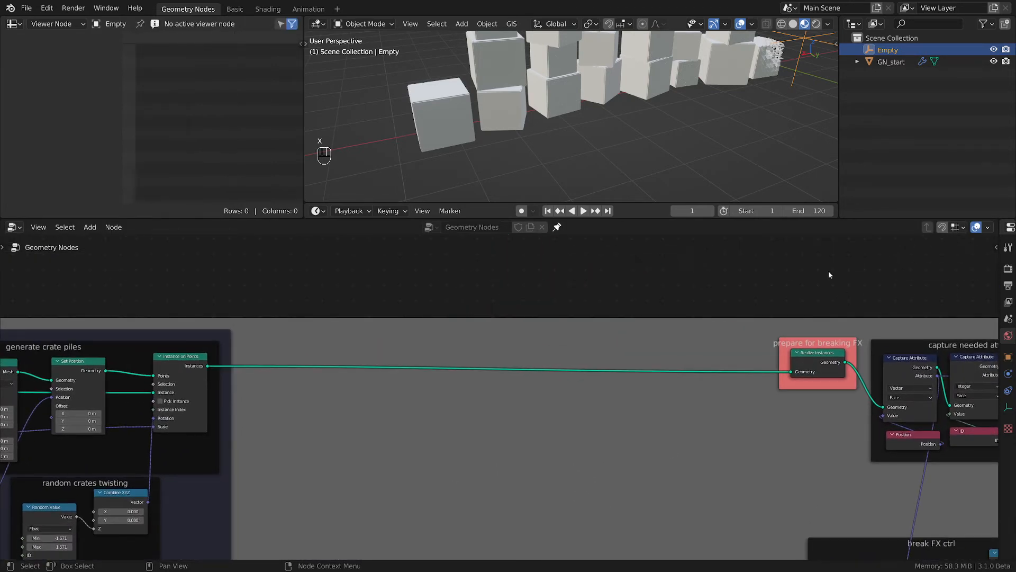
Examine the crate instances and the link from Instance on Points to Realize Instances where the geometry can be separated.
middle_click_drag(369, 436, 509, 381)
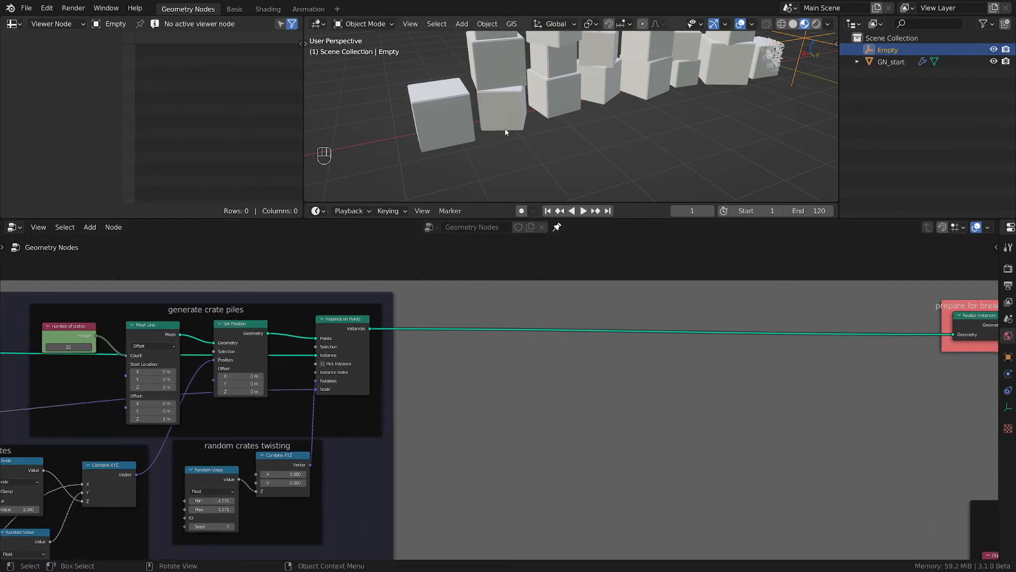
scroll(509, 132, "down", 2)
left_click(354, 330)
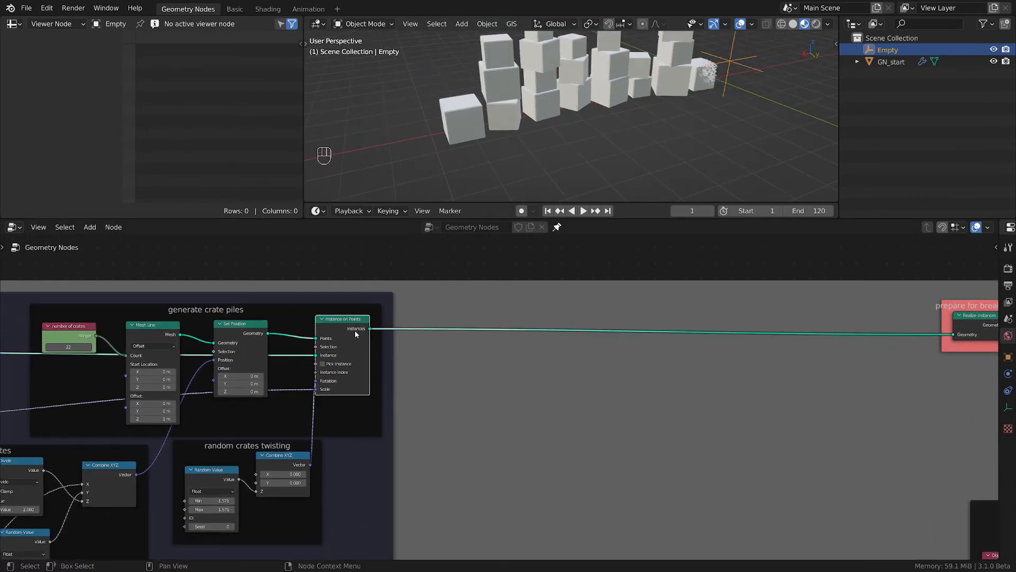
scroll(355, 331, "down", 2)
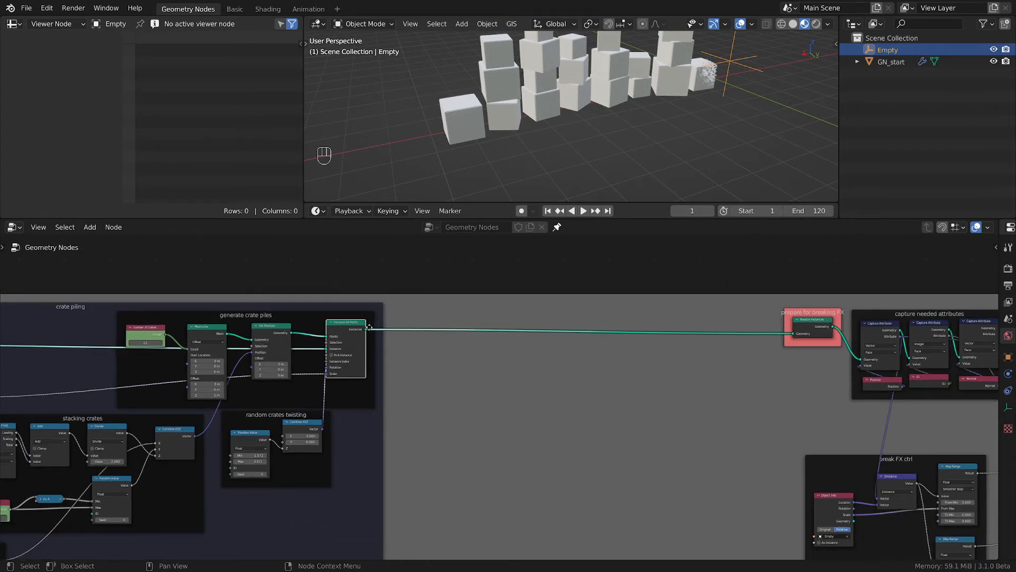
scroll(369, 332, "up", 2)
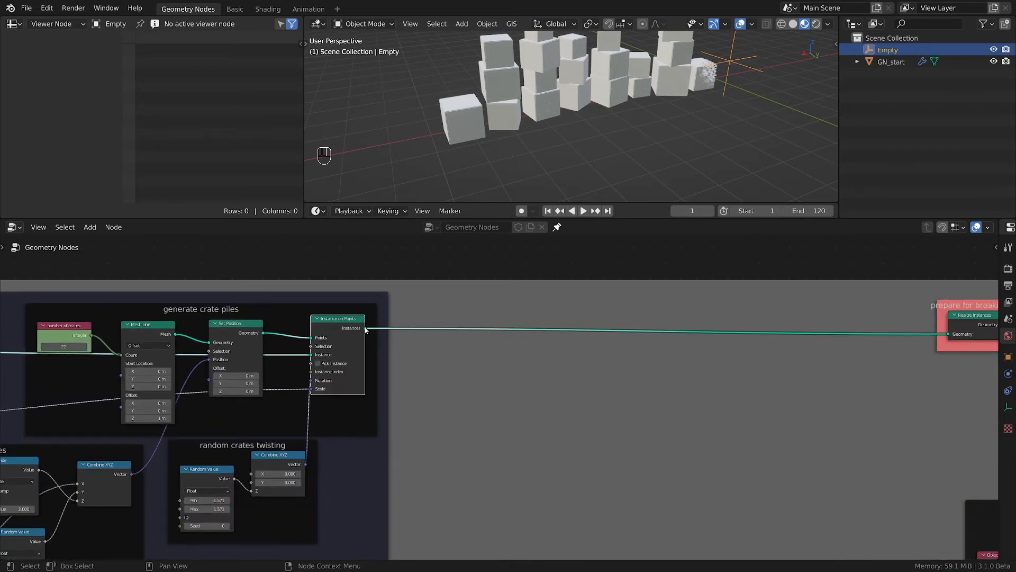
scroll(605, 374, "up", 1)
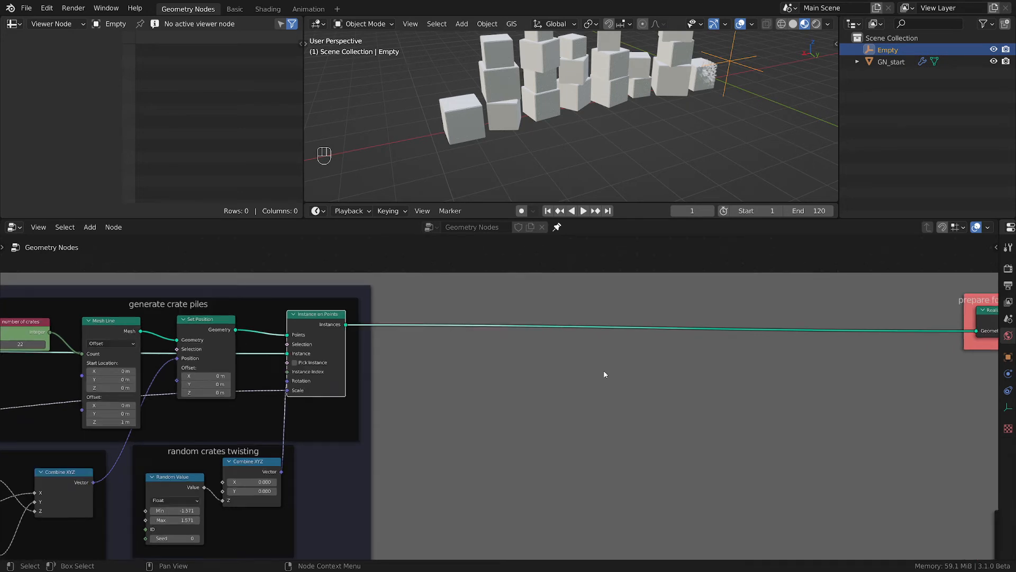
middle_click_drag(635, 108, 615, 169)
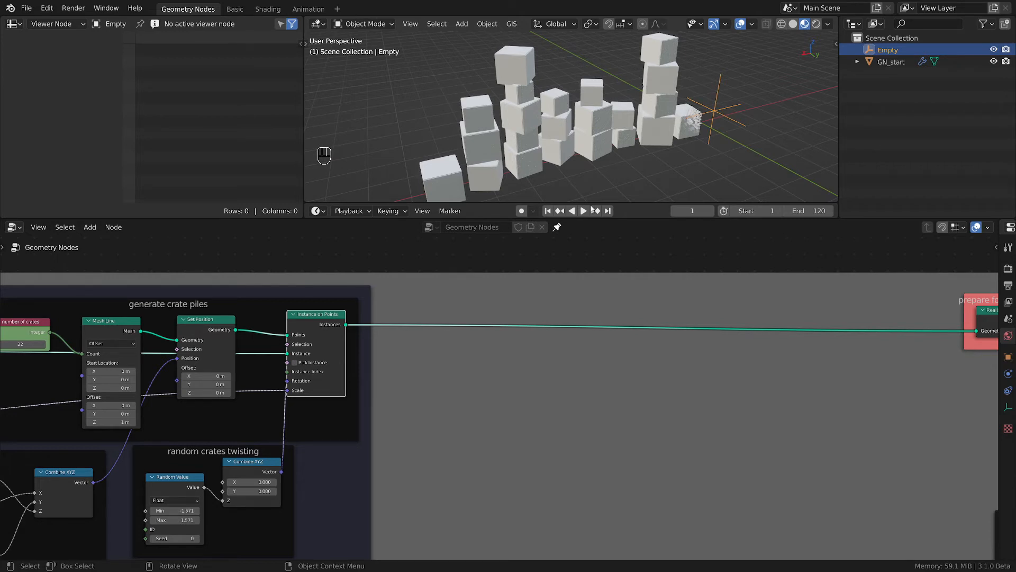
scroll(542, 364, "down", 1)
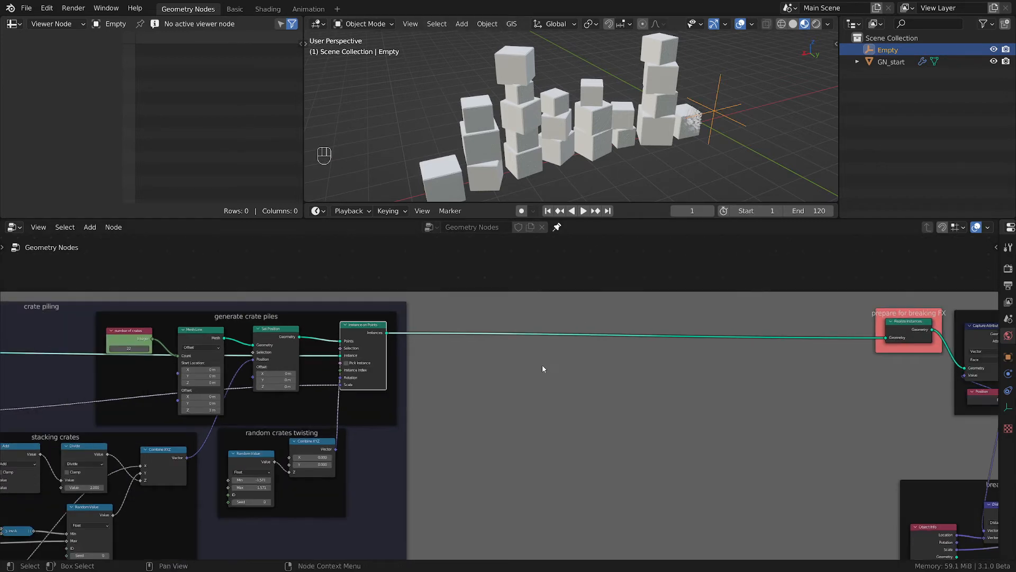
scroll(543, 368, "down", 1)
middle_click_drag(545, 369, 523, 384)
scroll(813, 379, "down", 2)
scroll(666, 390, "up", 1)
scroll(666, 391, "up", 1)
scroll(523, 384, "up", 3)
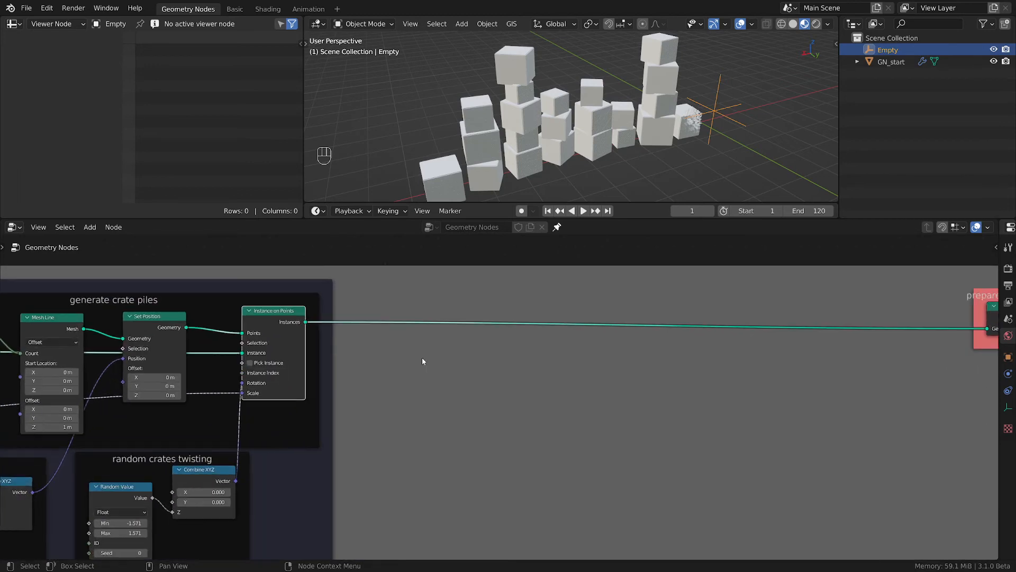
Insert a Separate Geometry node on the link after Instance on Points and set its domain to Instance.
middle_click_drag(422, 361, 437, 365)
scroll(440, 359, "up", 1)
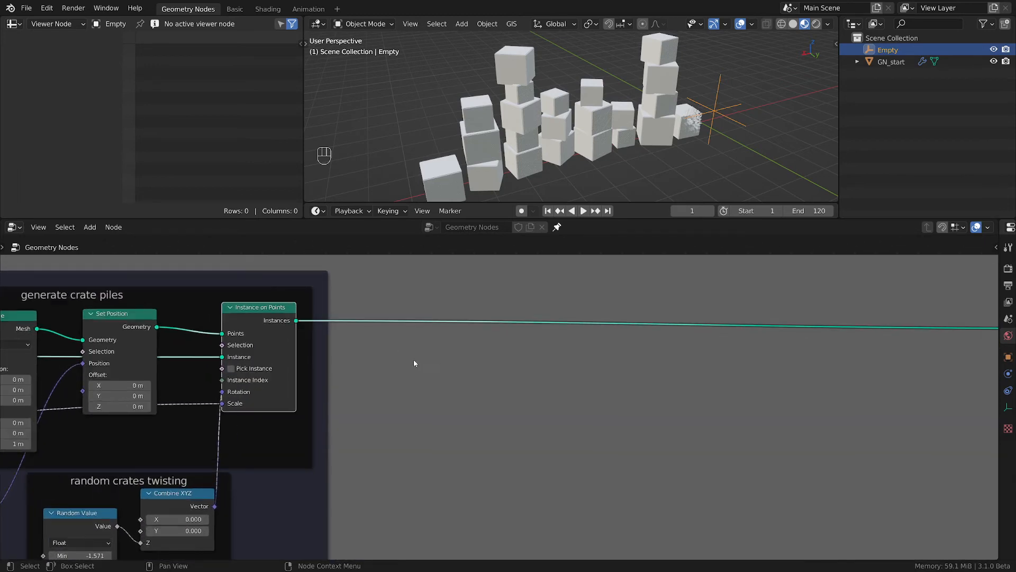
scroll(414, 363, "up", 1)
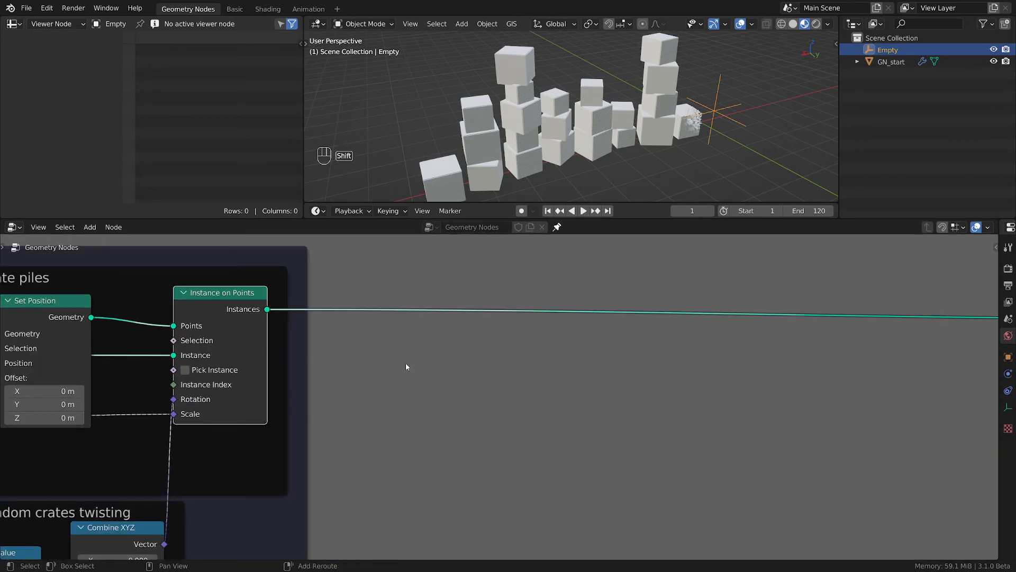
key("shift+a")
mouse_move(368, 247)
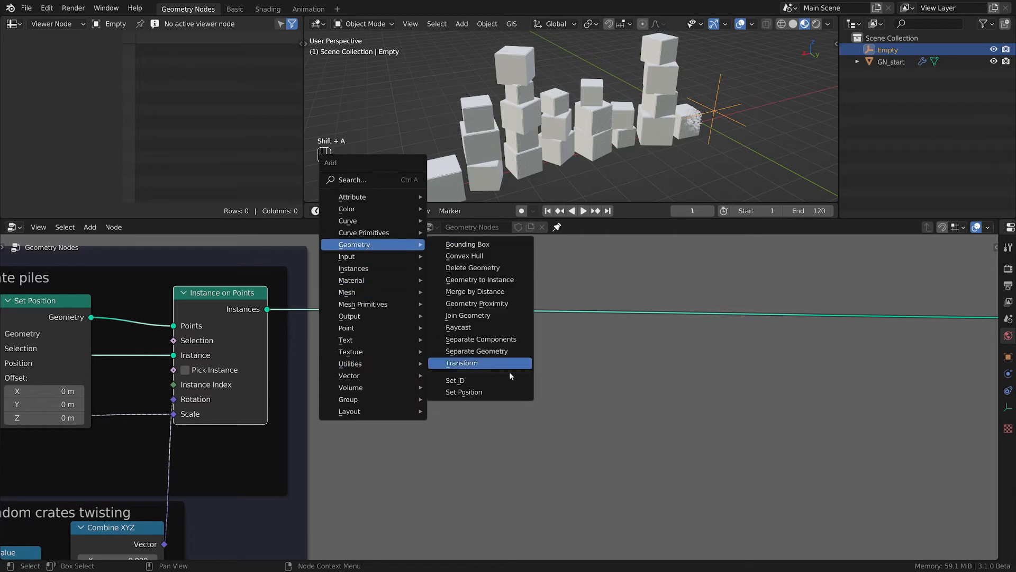
left_click(466, 351)
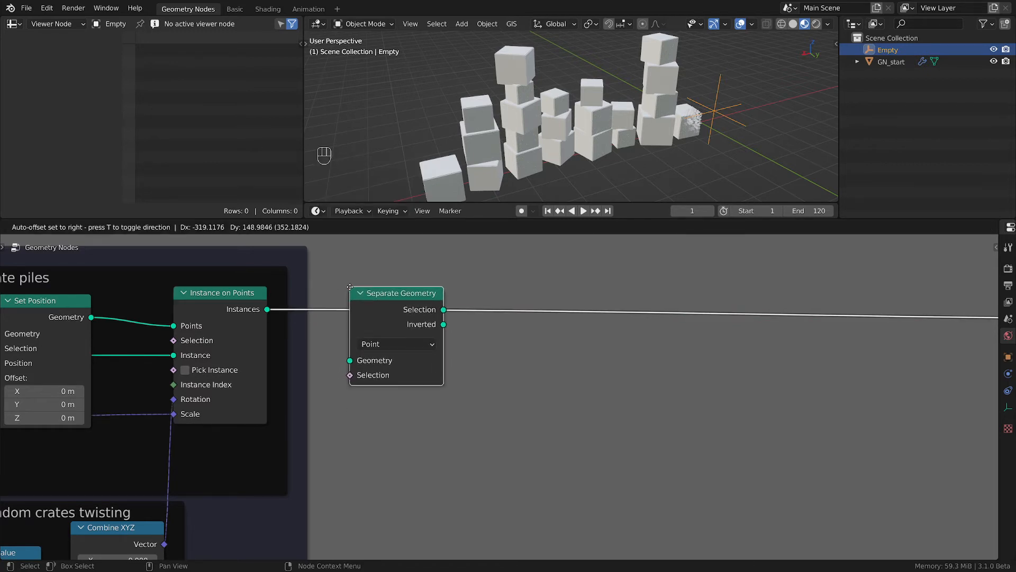
left_click(350, 287)
left_click(380, 344)
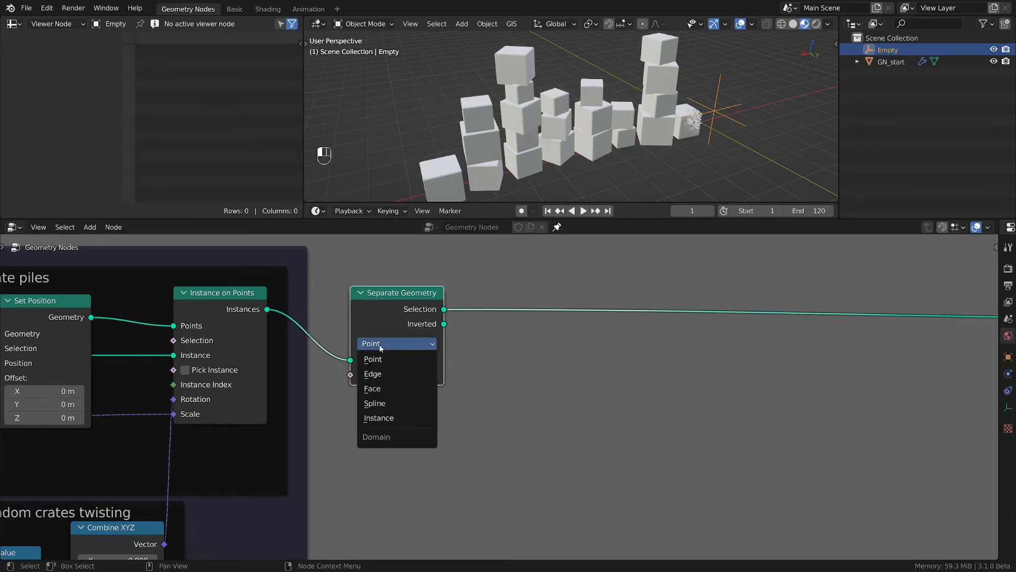
left_click(389, 419)
scroll(533, 409, "down", 3)
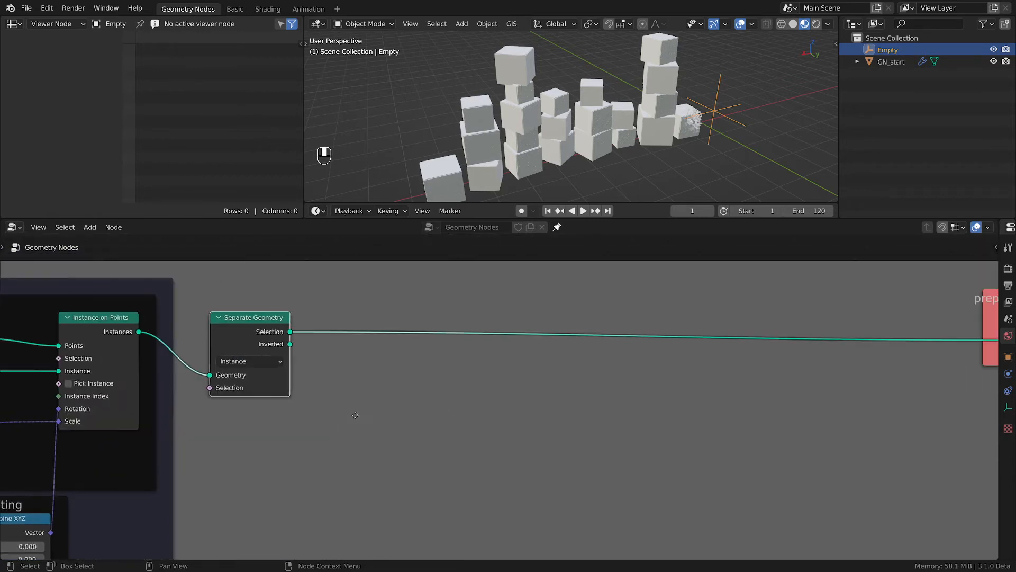
Insert a Join Geometry node on the link before Realize Instances and connect Separate Geometry's Inverted output to it.
key("shift+a")
mouse_move(424, 391)
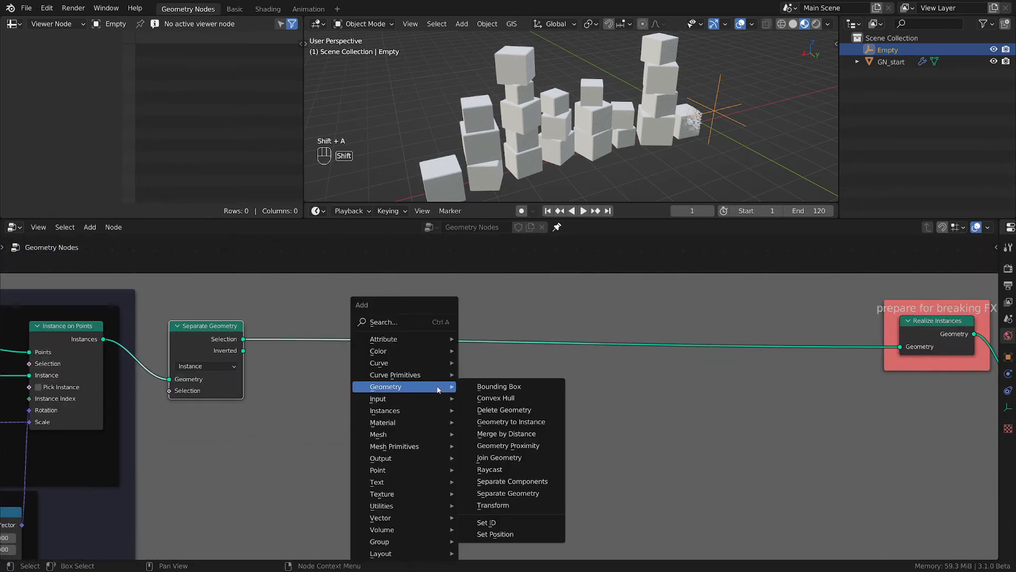
left_click(499, 457)
left_click(639, 350)
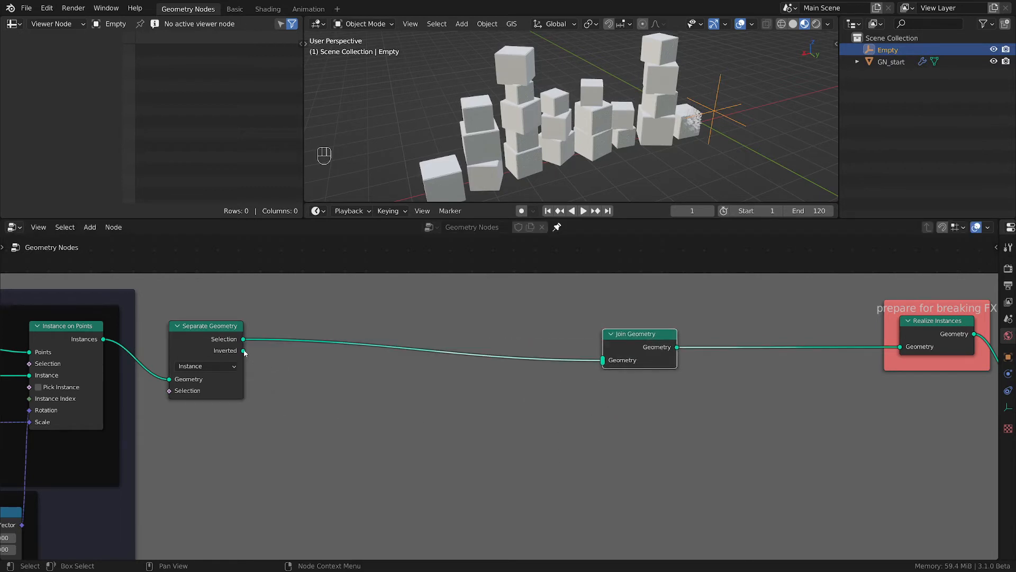
left_click_drag(244, 352, 662, 335)
Insert a Set Material node on the Selection link and a duplicate of it on the Inverted link.
scroll(313, 389, "up", 2)
key("shift+a")
mouse_move(309, 392)
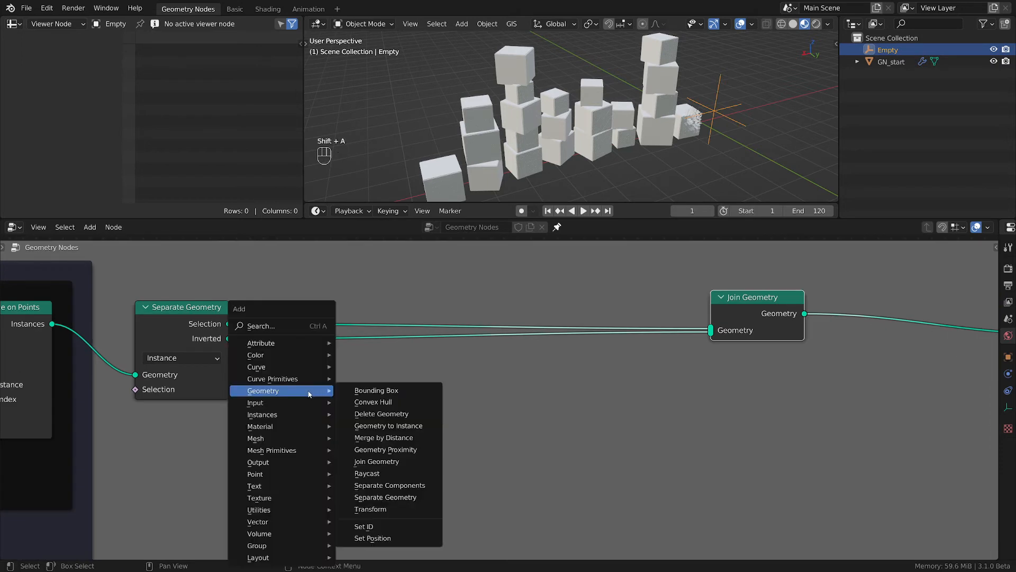
mouse_move(261, 427)
left_click(386, 472)
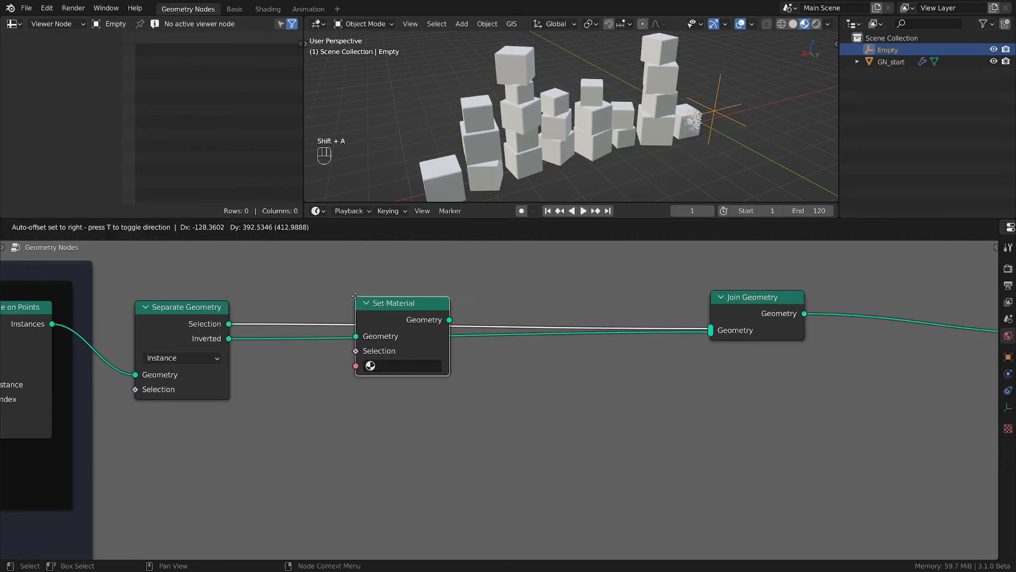
left_click(378, 271)
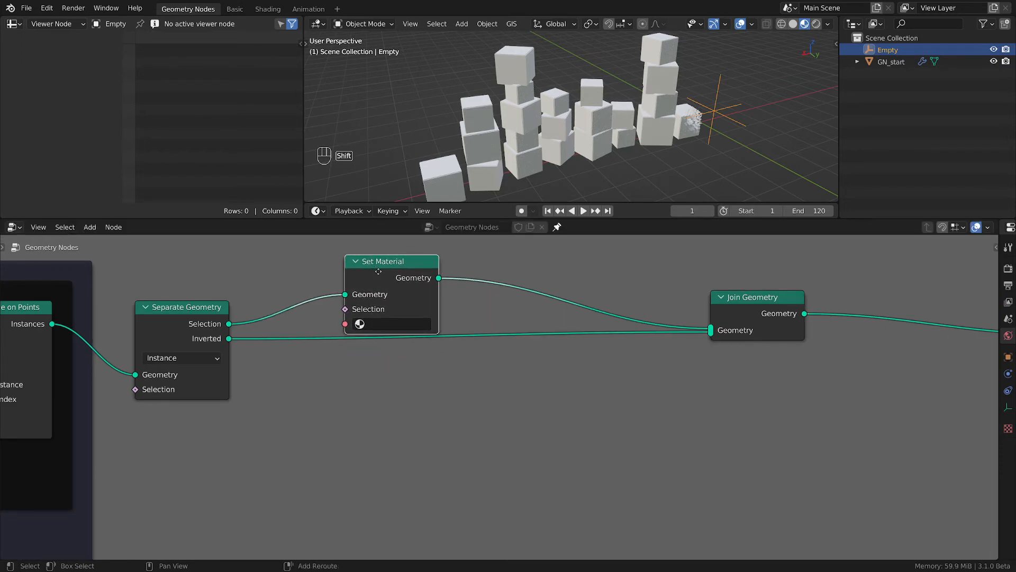
key("shift+d")
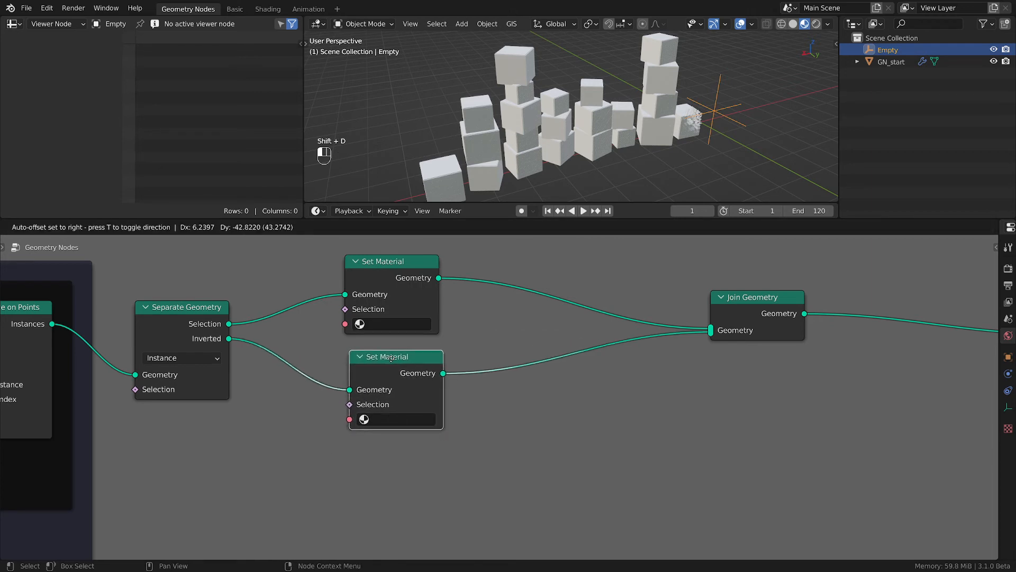
left_click(391, 360)
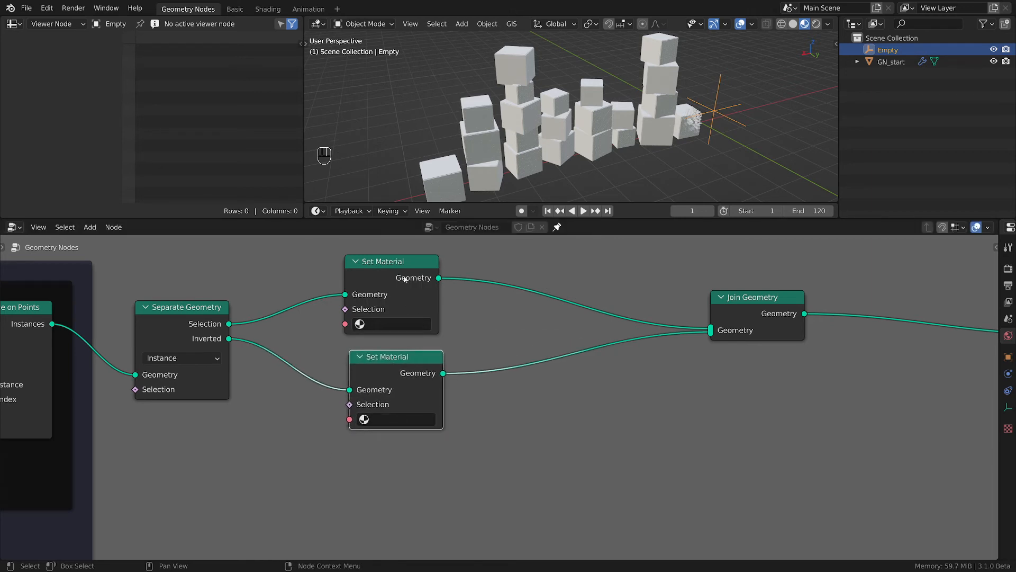
Shift both Set Material nodes toward Join Geometry and assign blue-mat to the Selection branch and green-mat to the Inverted branch.
left_click_drag(405, 279, 539, 282)
left_click_drag(391, 364, 522, 365)
left_click(500, 326)
left_click(518, 345)
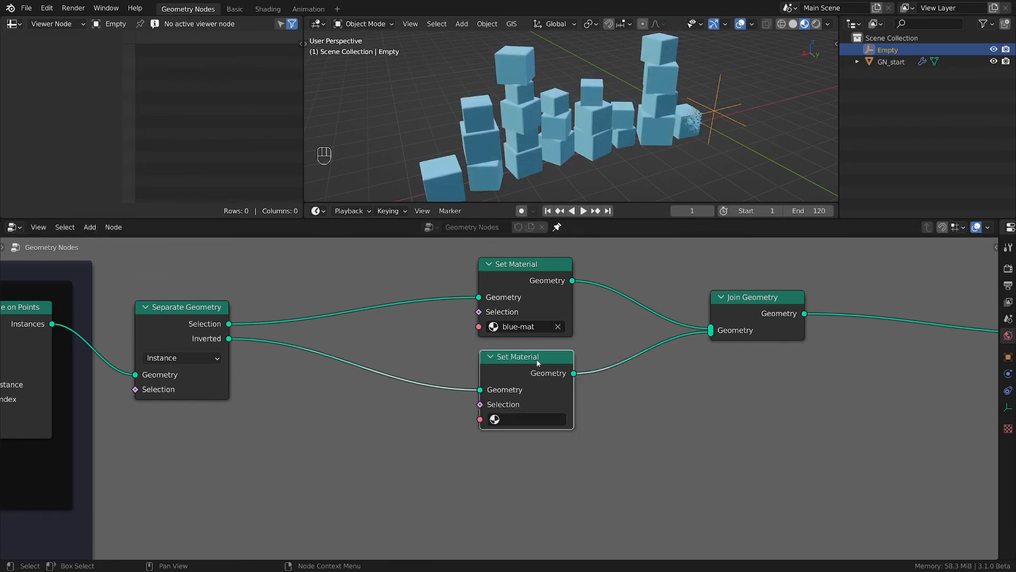
left_click(500, 419)
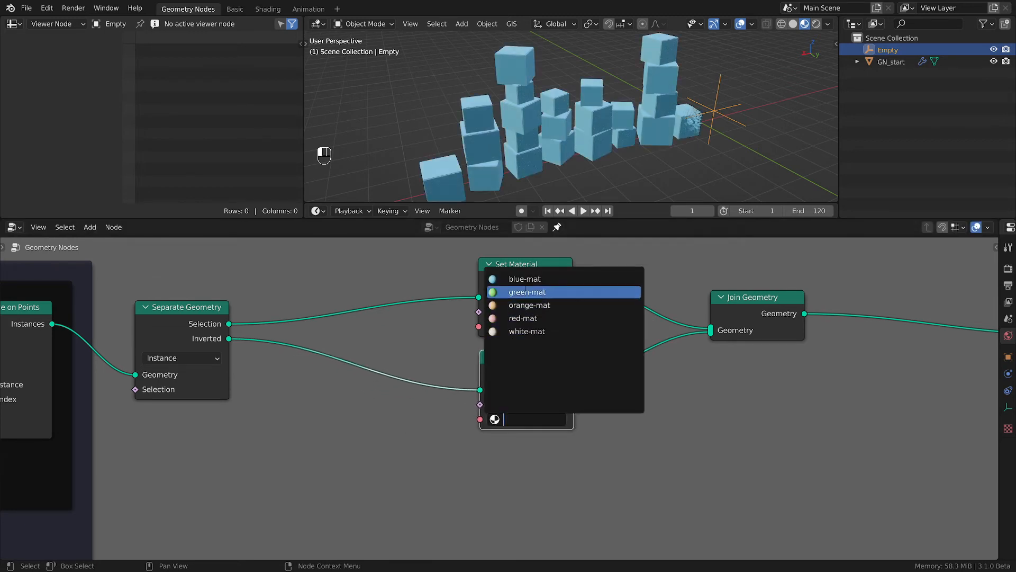
left_click(526, 292)
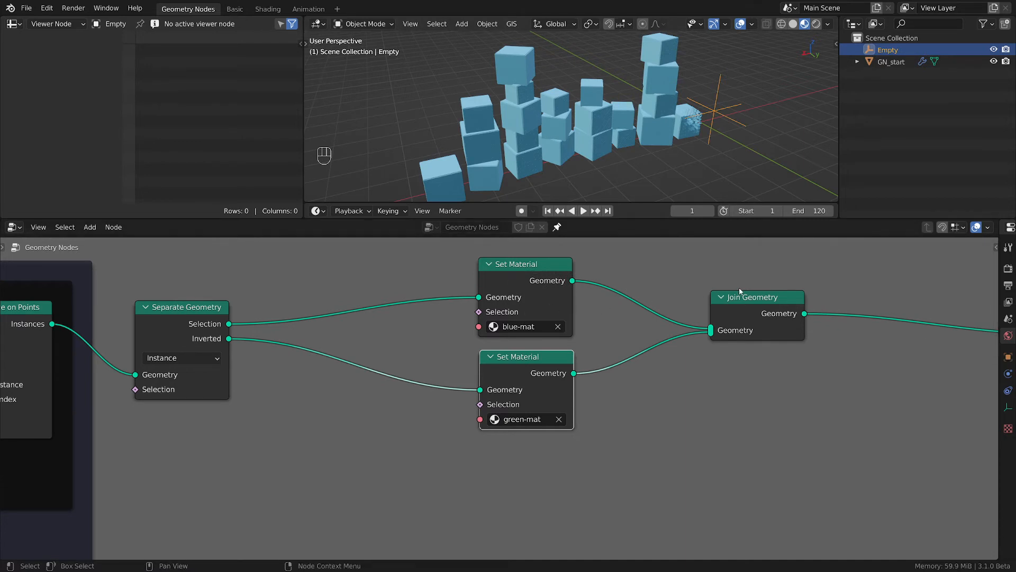
Nudge the blue-mat Set Material node slightly toward Join Geometry and save the file.
left_click_drag(523, 269, 539, 269)
scroll(647, 139, "down", 2)
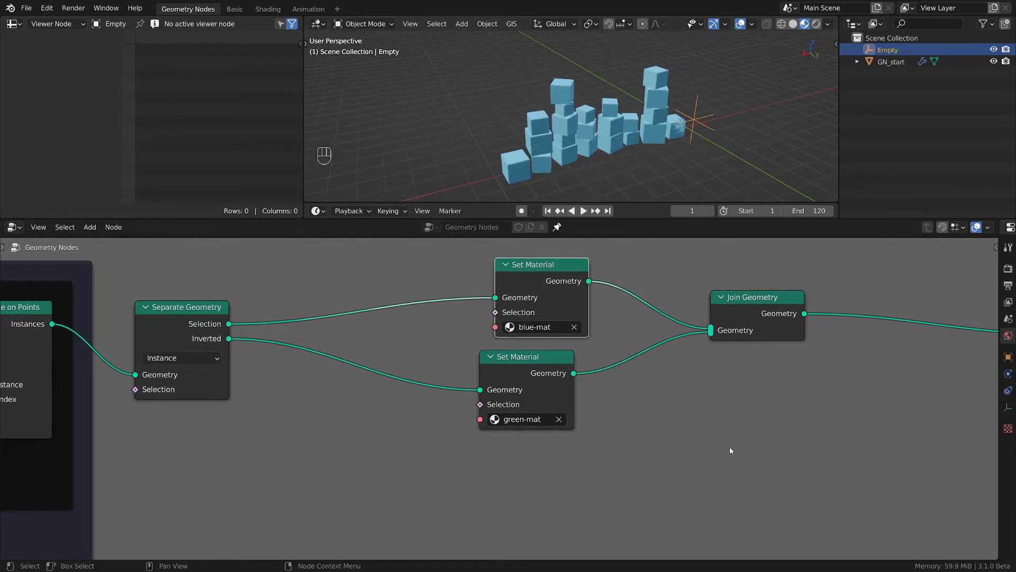
left_click(718, 457)
key("ctrl+s")
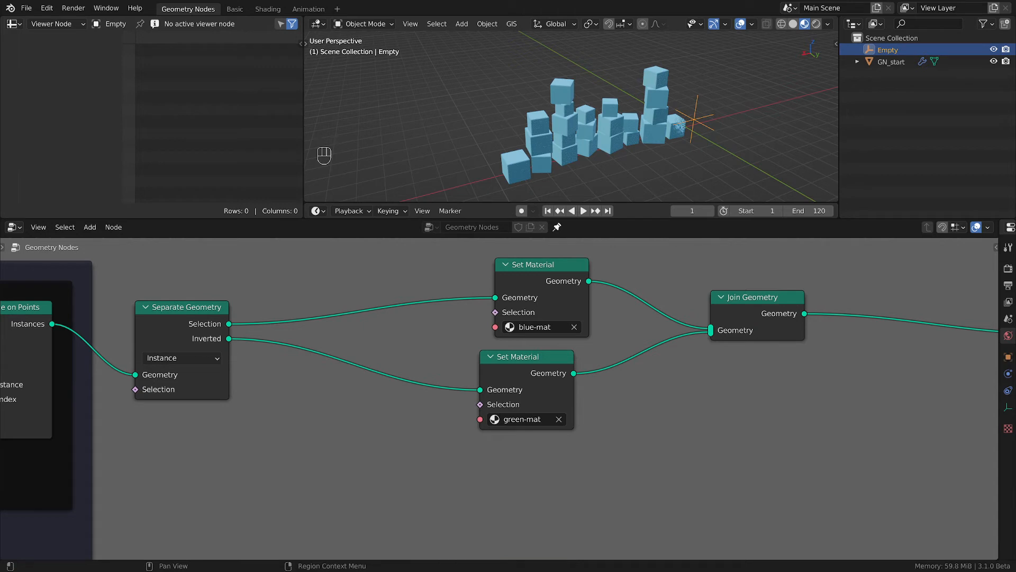
scroll(582, 131, "up", 2)
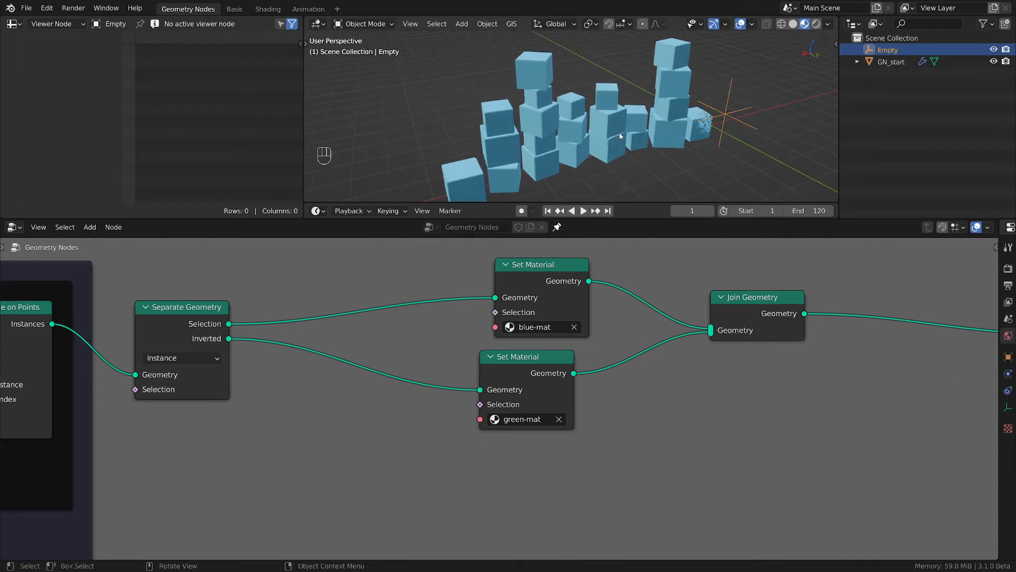
Move both Set Material nodes and Separate Geometry further from Instance on Points to make room for a selection mask.
left_click_drag(552, 362, 615, 363)
left_click_drag(548, 290, 601, 290)
middle_click_drag(324, 363, 462, 404)
left_click_drag(351, 311, 509, 302)
middle_click_drag(498, 425, 585, 397)
Add a Random Value node of type Boolean and connect its Value output to Separate Geometry's Selection input.
scroll(484, 394, "up", 2)
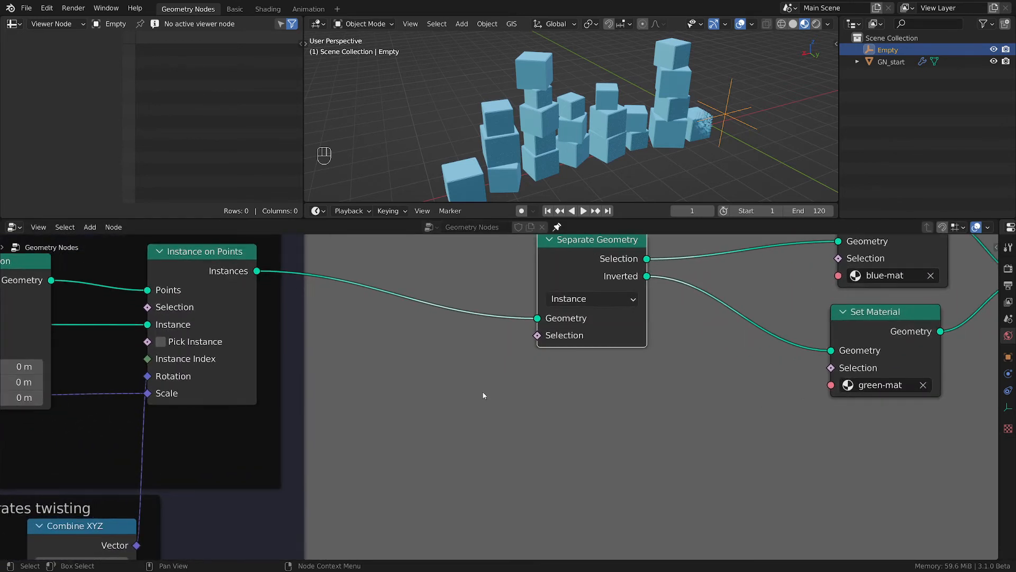
key("shift+a")
mouse_move(476, 379)
mouse_move(428, 460)
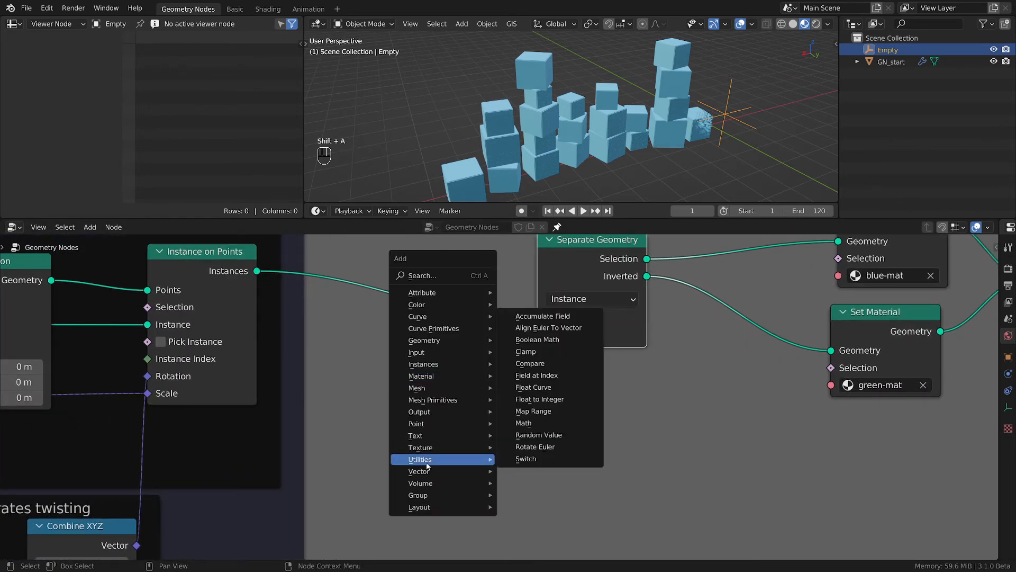
left_click(560, 437)
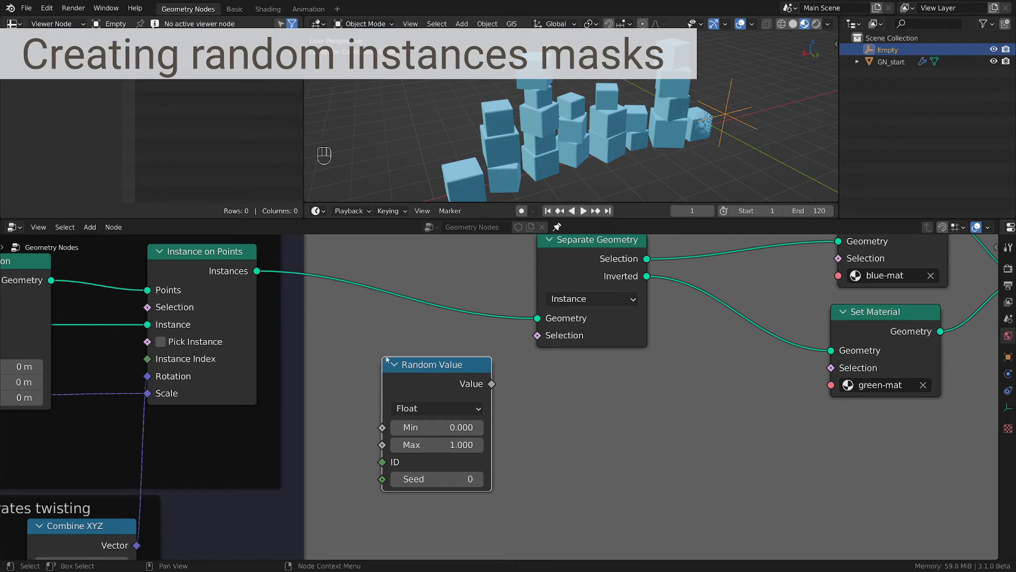
scroll(492, 384, "up", 1)
left_click(437, 412)
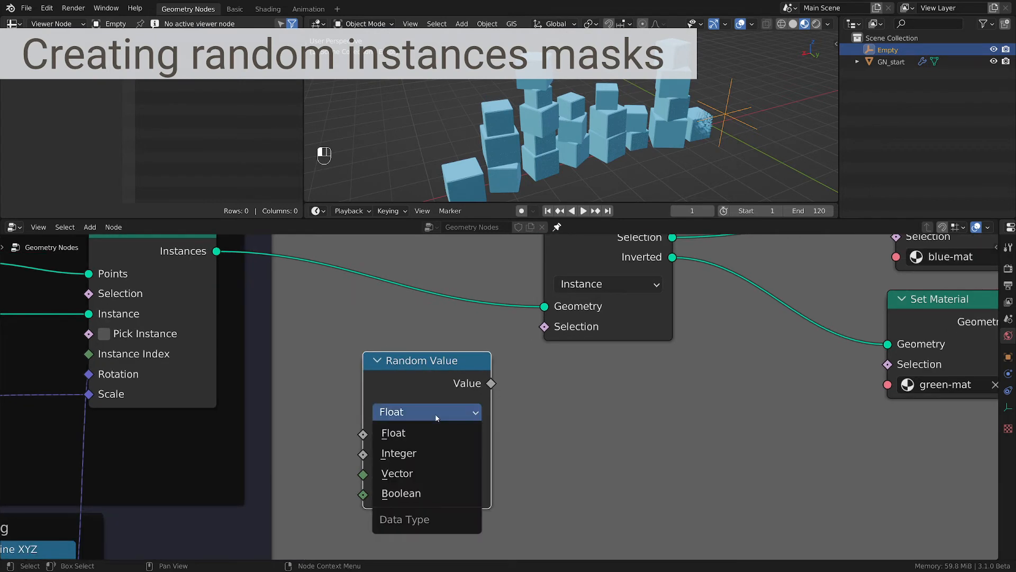
key("b")
left_click_drag(491, 383, 550, 327)
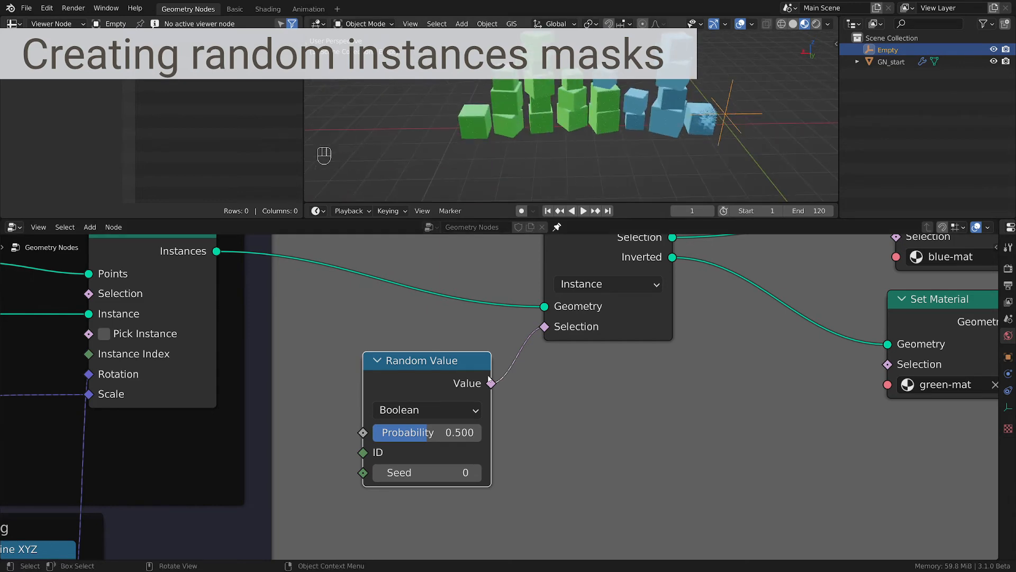
Move the Random Value node slightly closer to Separate Geometry and set its probability to 0.467.
mouse_move(428, 370)
left_mouse_down()
mouse_move(462, 350)
mouse_move(431, 357)
left_mouse_up()
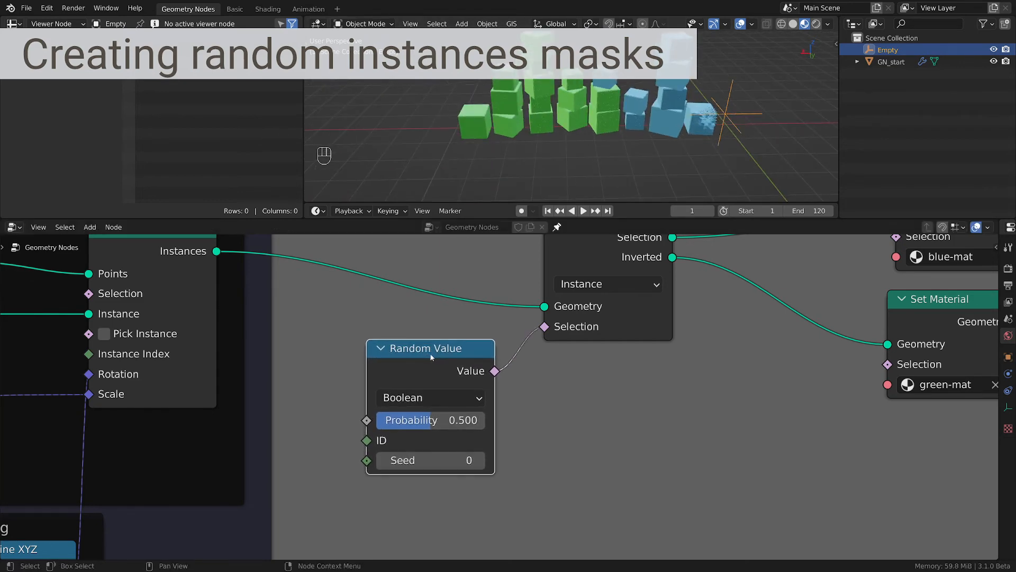
middle_click_drag(609, 364, 361, 414)
scroll(362, 415, "down", 1)
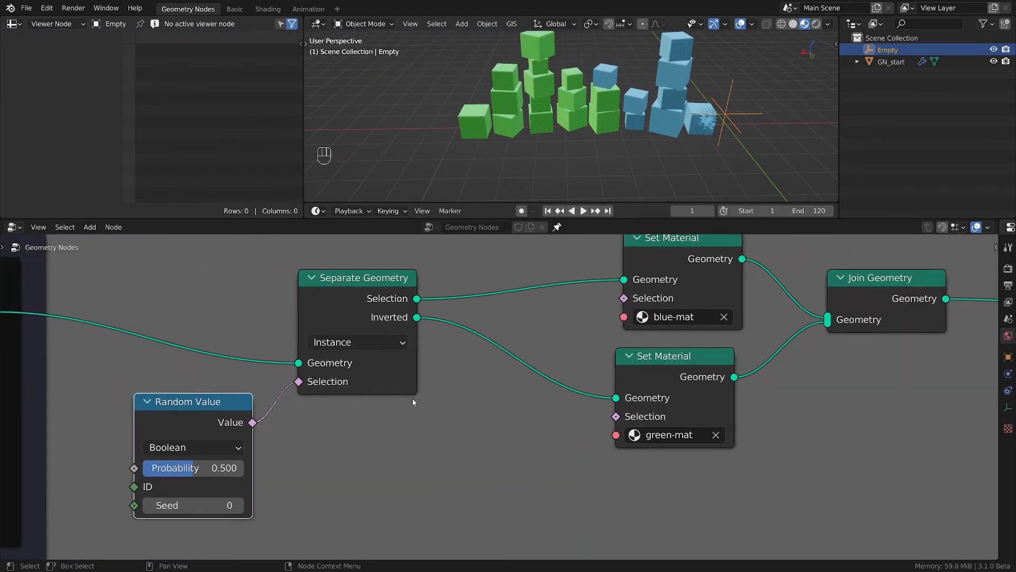
middle_click_drag(640, 109, 665, 127)
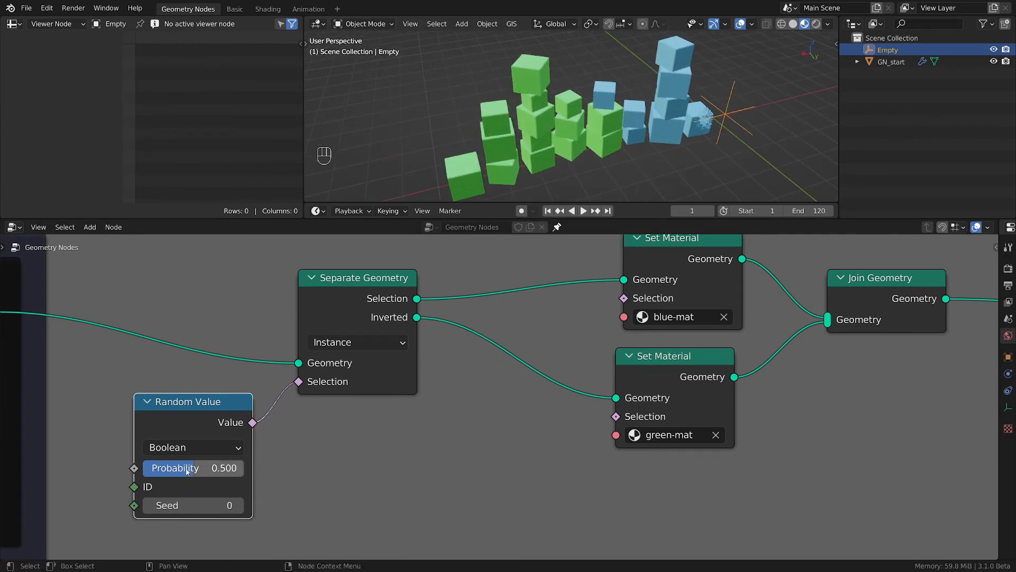
left_click_drag(166, 473, 195, 470)
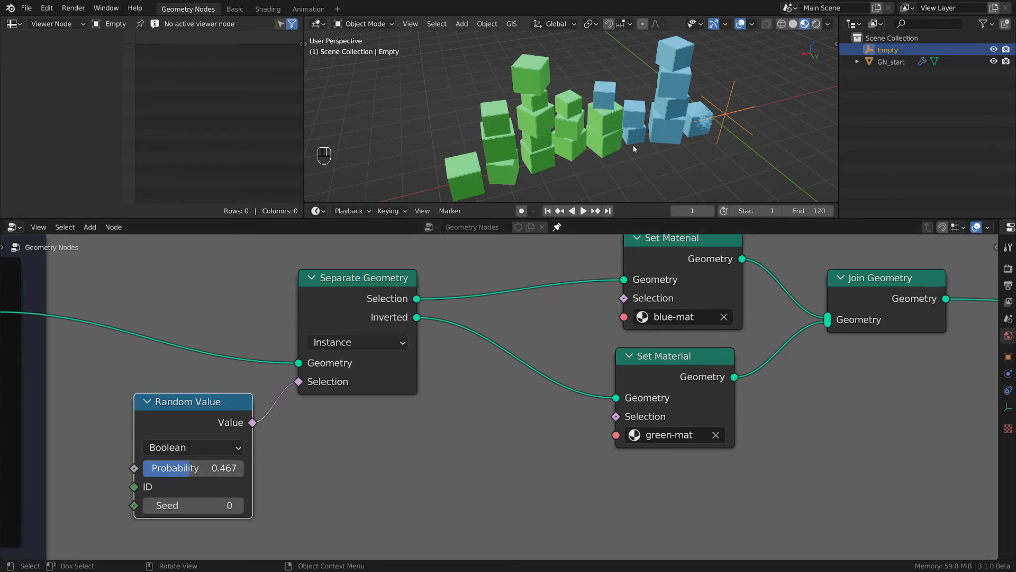
Duplicate the Separate Geometry node and insert the copy on the Inverted link before the green-mat Set Material node.
scroll(630, 146, "down", 2)
middle_click_drag(774, 414, 639, 430)
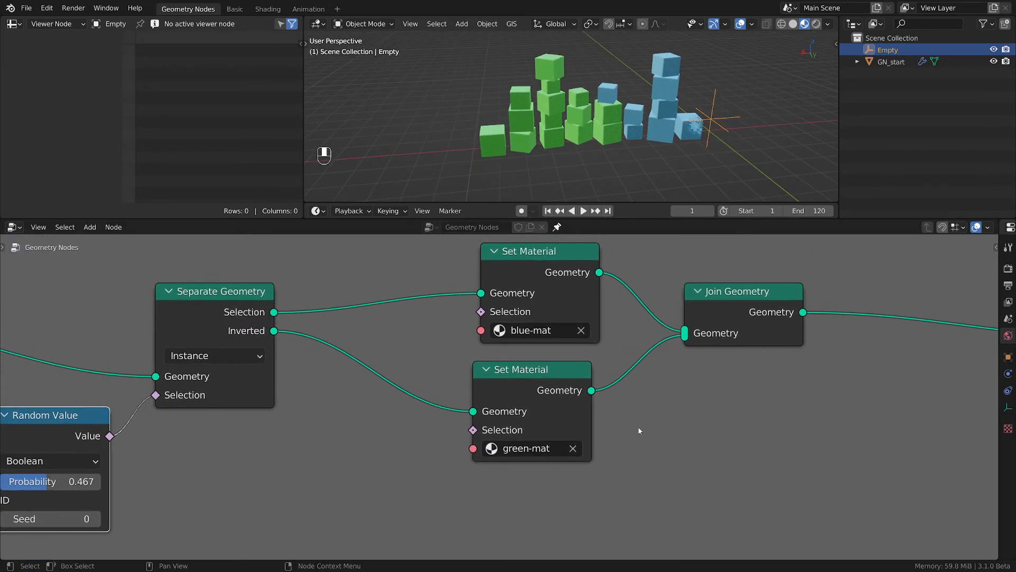
left_click_drag(580, 367, 596, 373)
left_click(259, 317)
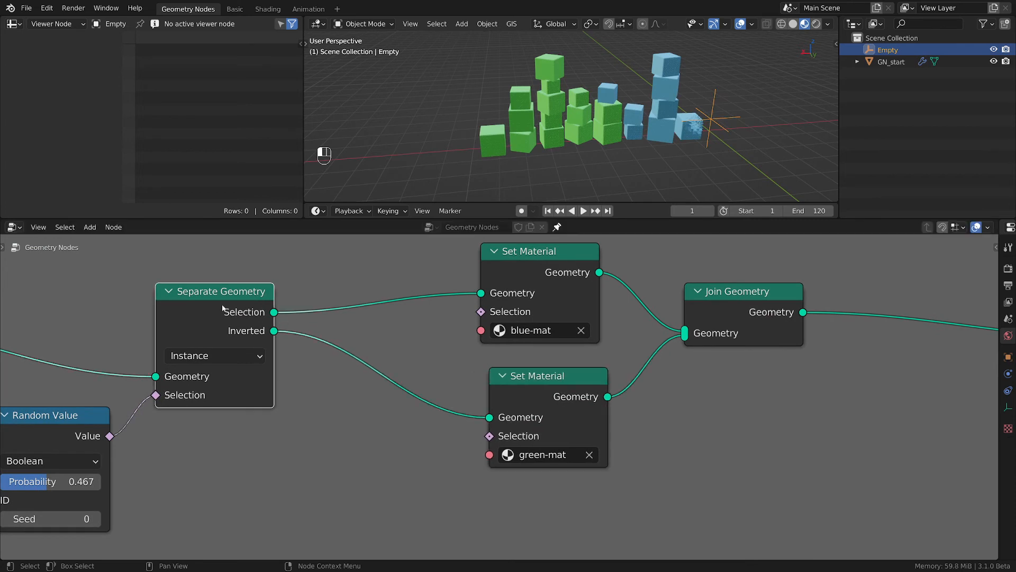
key("shift+d")
left_click(384, 372)
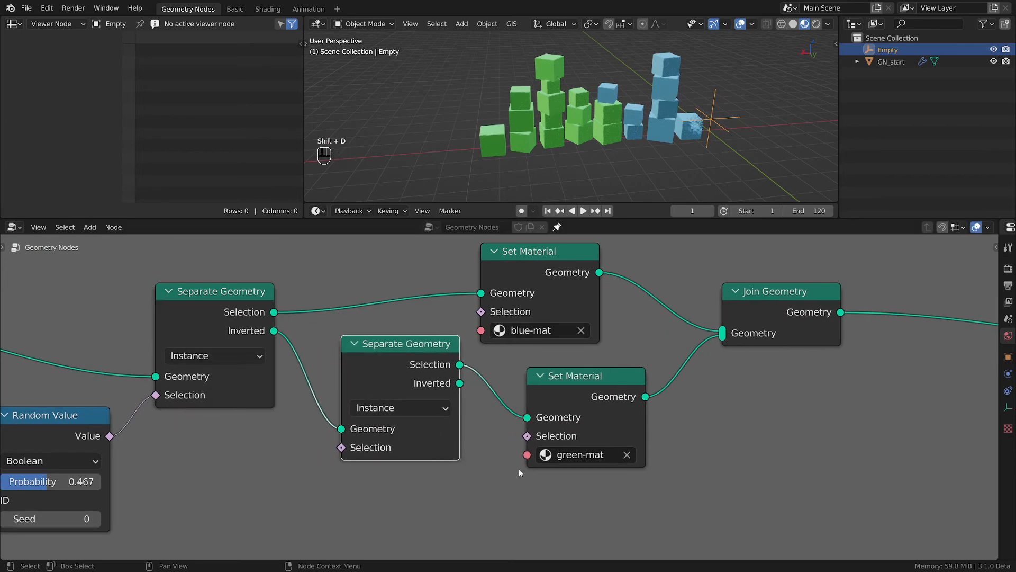
Move the green-mat node closer to the second Separate Geometry and connect that node's Inverted output to Join Geometry.
middle_click_drag(521, 470, 487, 457)
left_click_drag(560, 400, 527, 383)
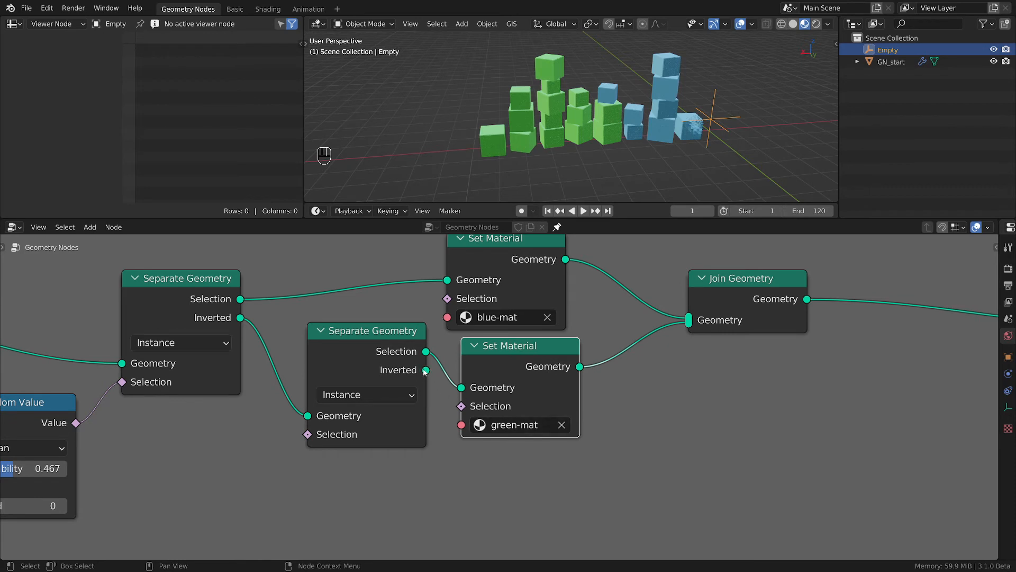
left_click_drag(426, 369, 686, 328)
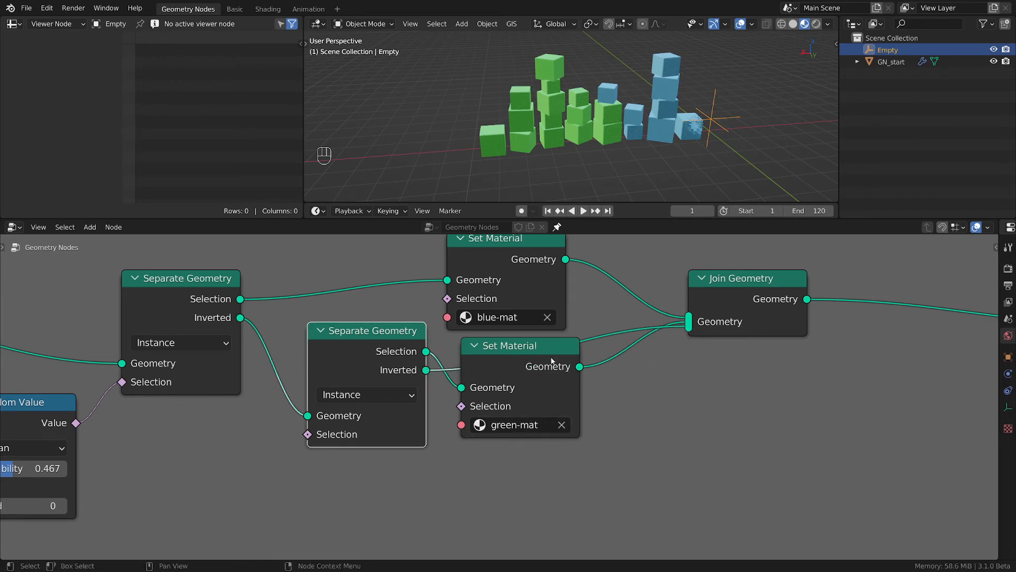
Insert a duplicate of the green-mat Set Material node on the second Inverted link and assign it orange-mat.
left_click(578, 375)
key("shift+d")
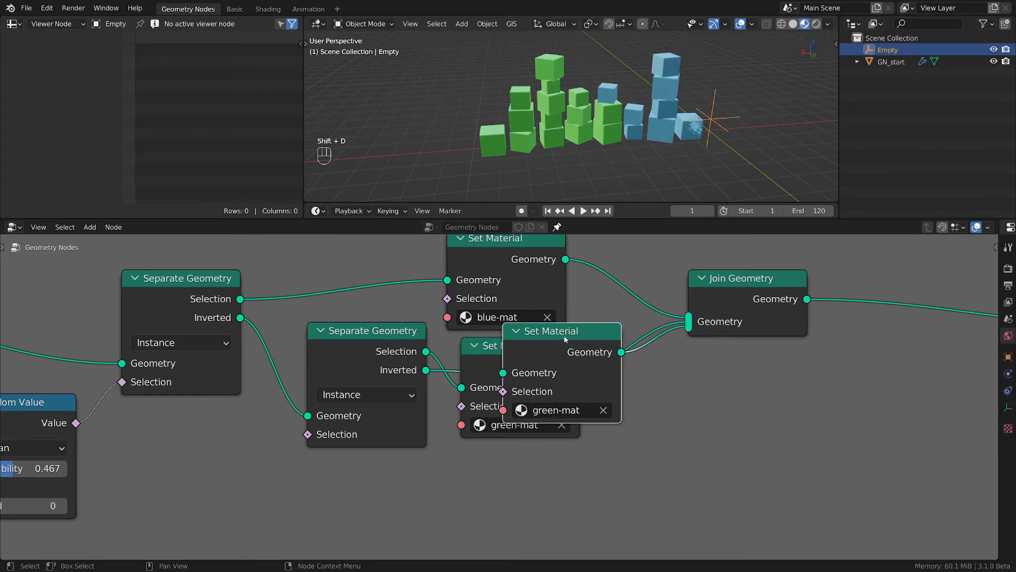
left_click(511, 502)
left_click(480, 538)
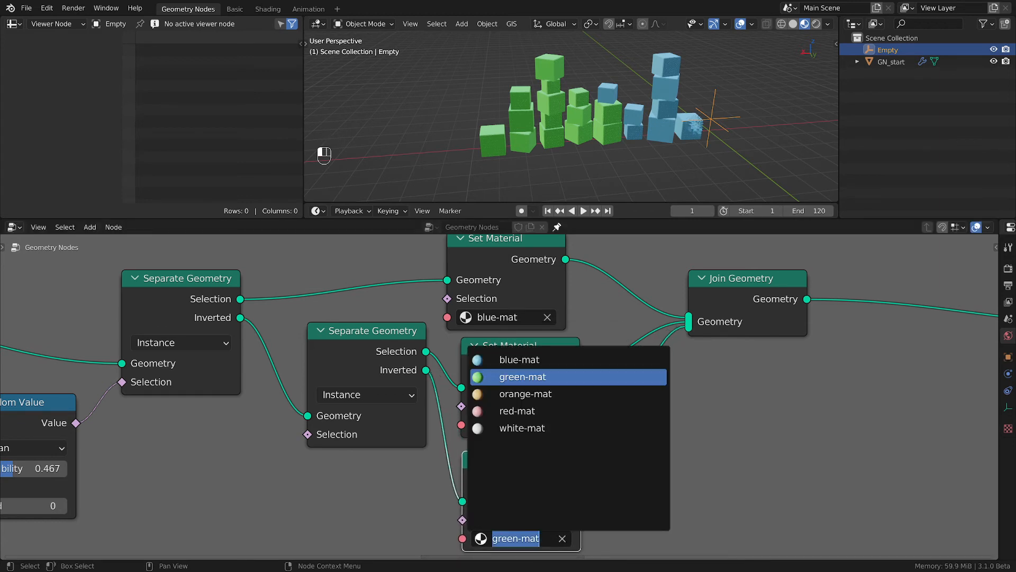
left_click(513, 395)
Duplicate the Boolean Random Value node and connect the copy to the second Separate Geometry's Selection input.
scroll(617, 418, "down", 2)
middle_click_drag(640, 401, 681, 392)
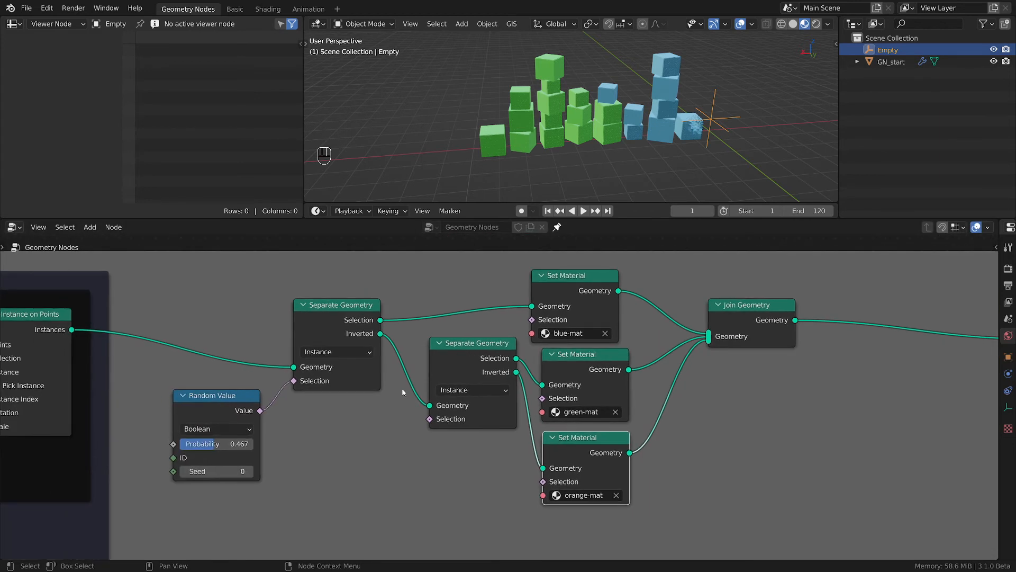
left_click(228, 410)
key("shift+d")
left_click(384, 438)
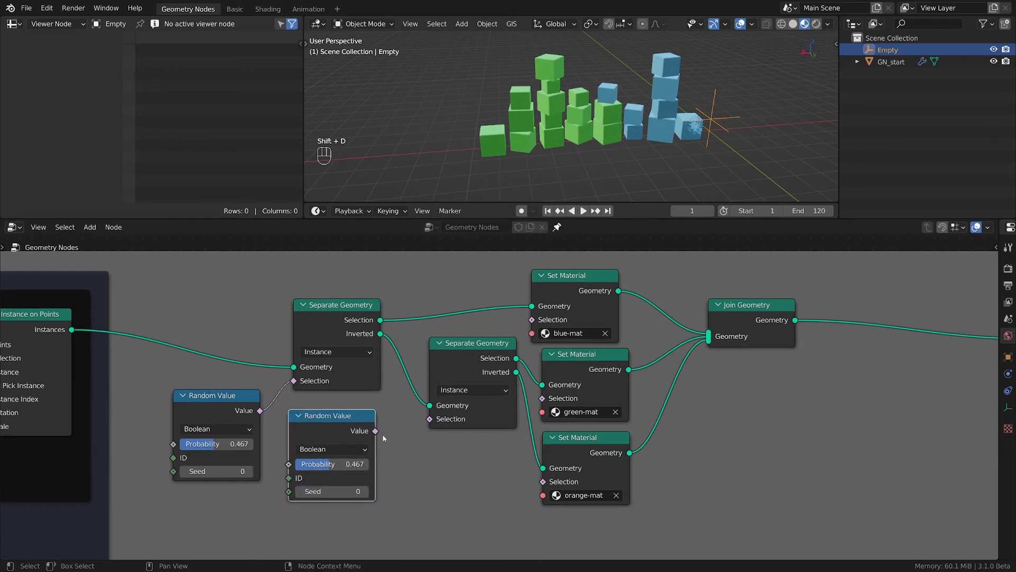
left_click_drag(376, 431, 429, 419)
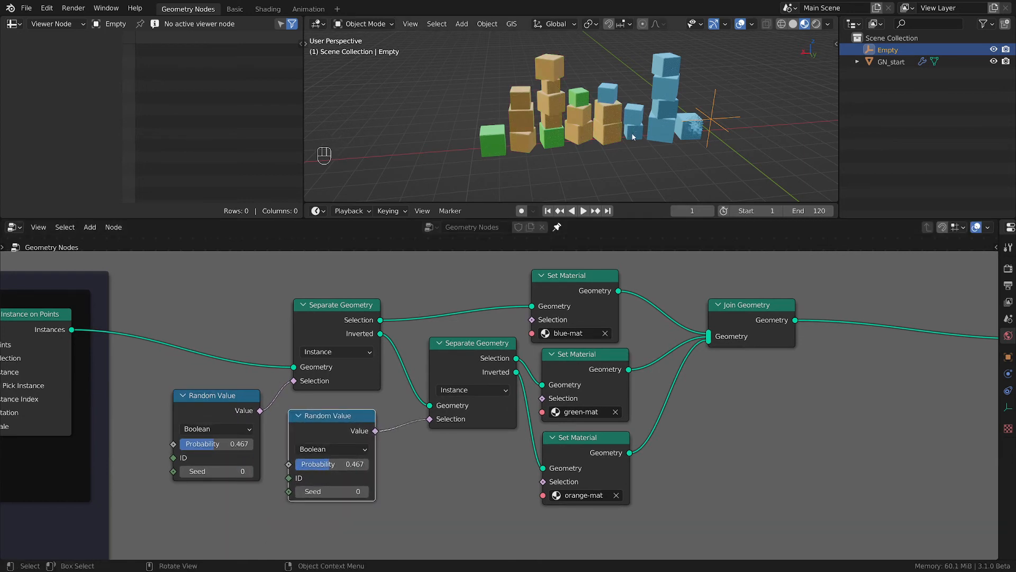
middle_click_drag(632, 136, 609, 139)
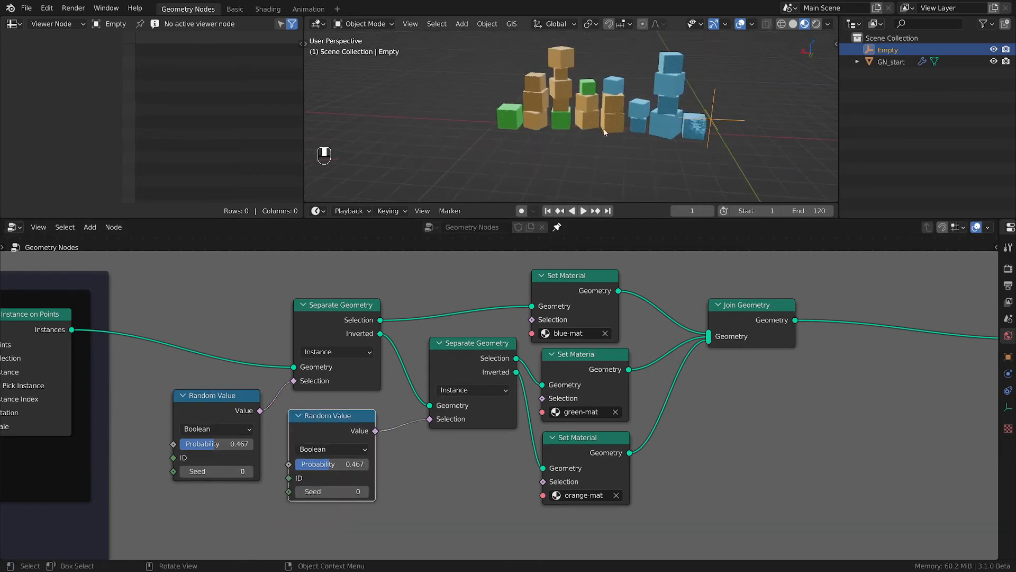
Align the blue-mat, green-mat and orange-mat Set Material nodes in one column by scaling them to 0 along X.
left_click(604, 284)
left_click(592, 369, "shift")
left_click(598, 449, "shift")
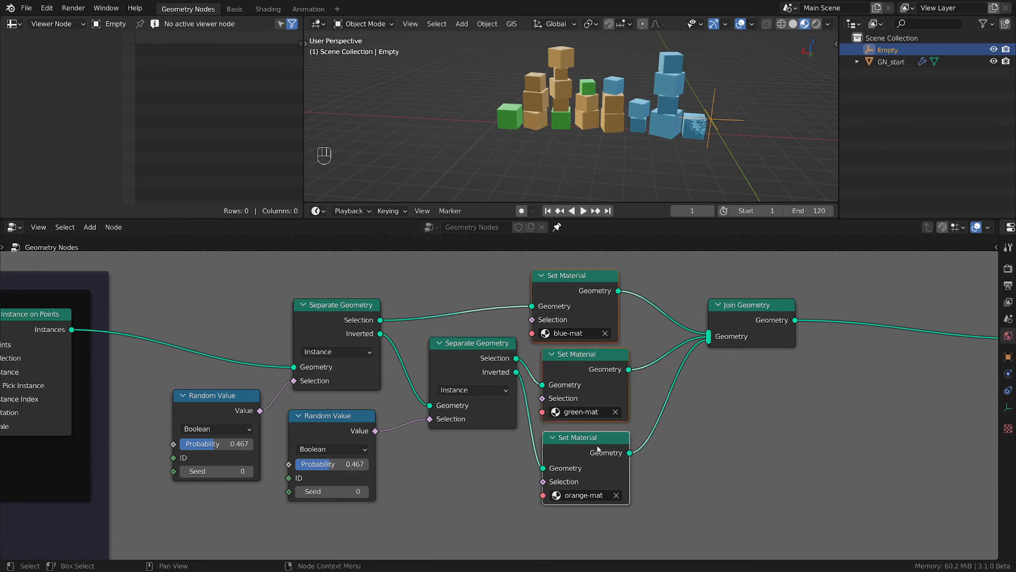
key("s")
key("x")
key("0")
key("Return")
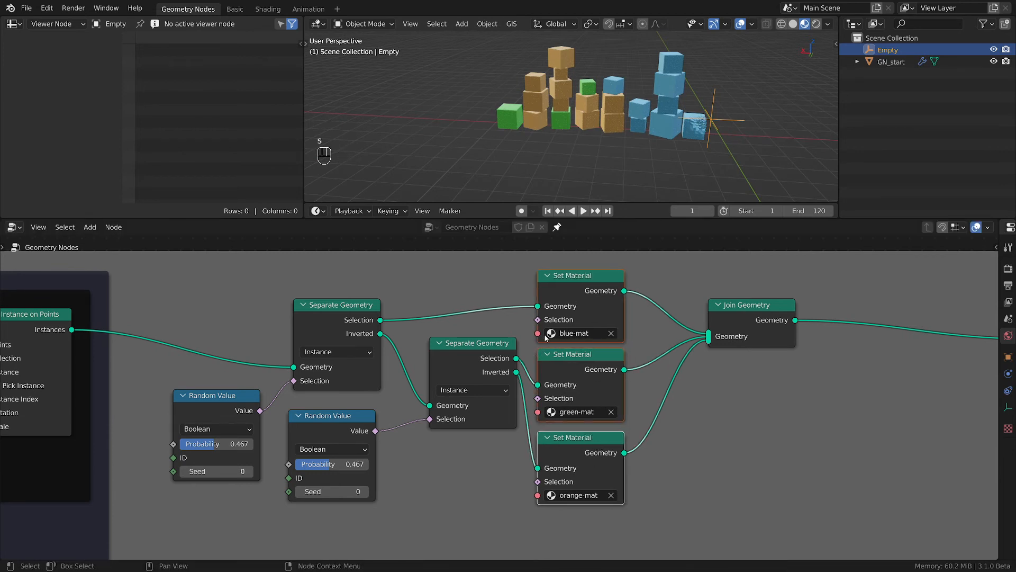
Enclose the Random Value, Separate Geometry, Set Material and Join Geometry nodes of the material setup in one frame.
scroll(487, 386, "down", 1)
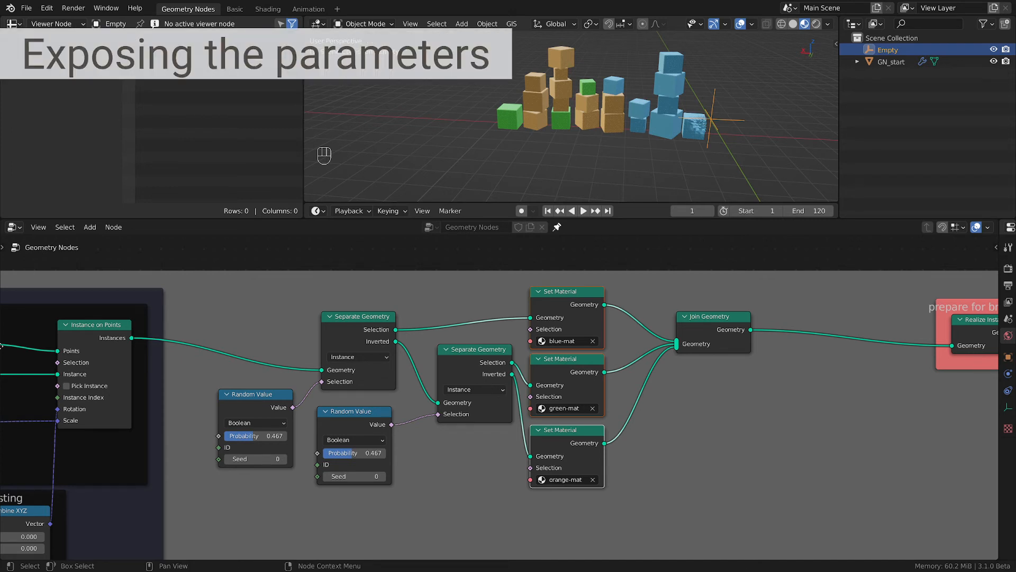
scroll(398, 367, "down", 3)
middle_click_drag(455, 447, 699, 404)
scroll(622, 471, "up", 1)
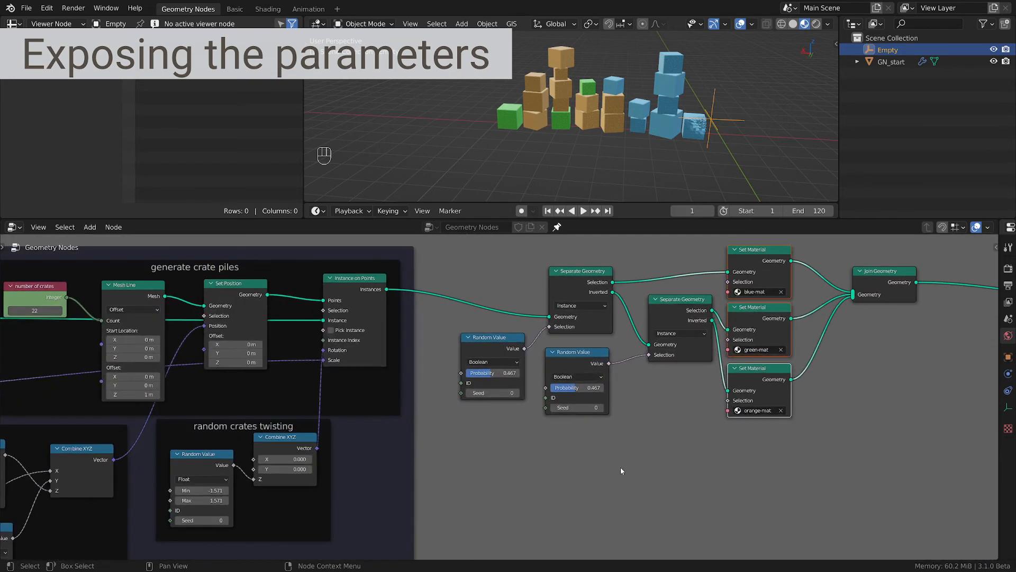
middle_click_drag(621, 472, 378, 500)
scroll(446, 422, "down", 4)
left_click_drag(242, 258, 607, 484)
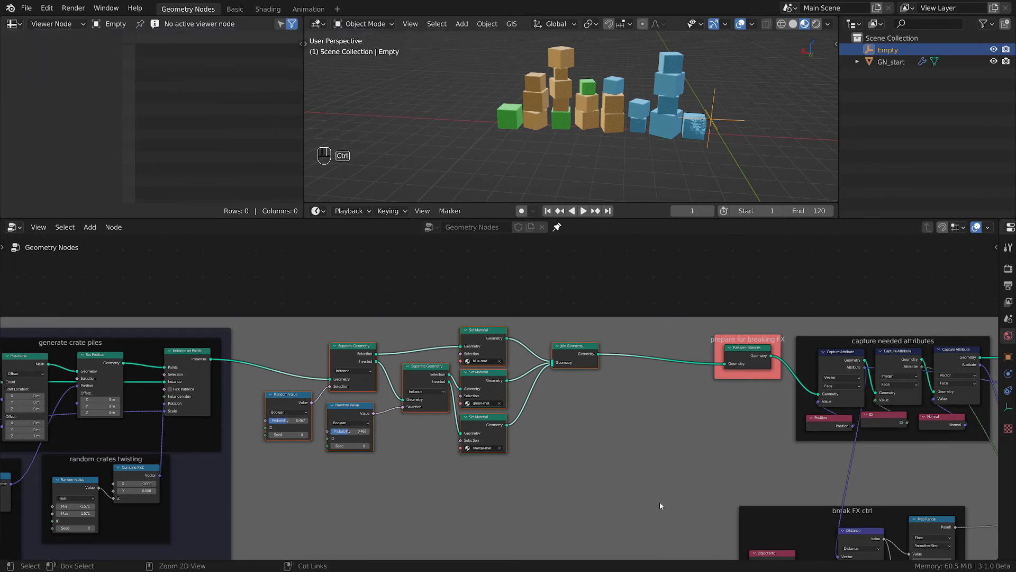
key("ctrl+j")
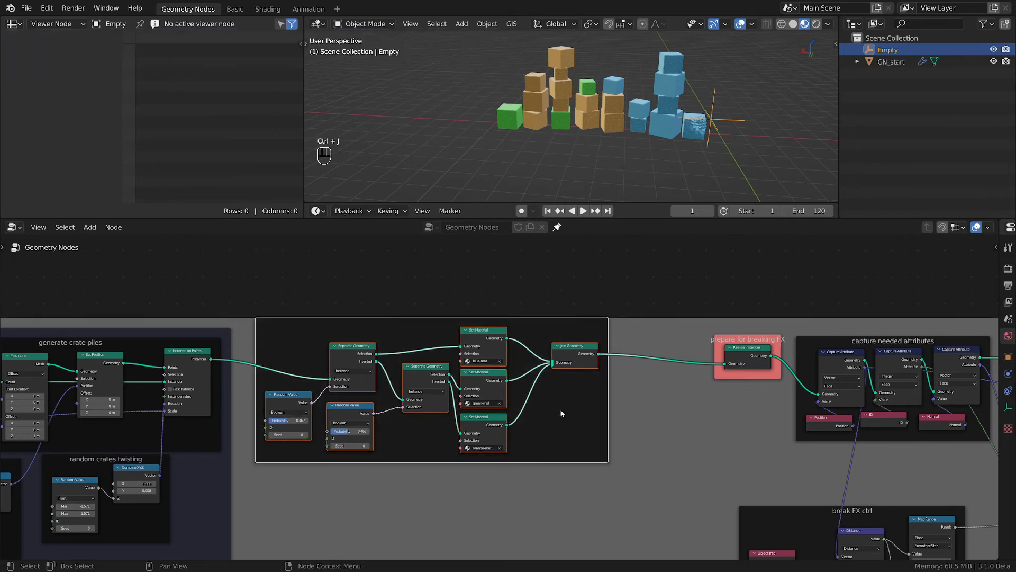
Reposition the new frame between the crate piling and breaking FX sections and label it "material assignament".
key("g")
left_click(515, 335)
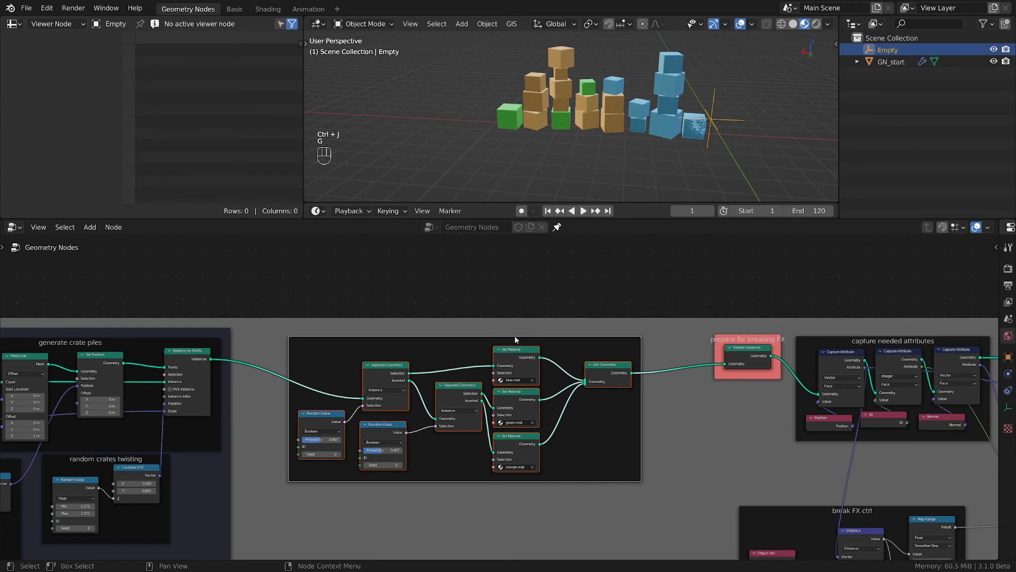
key("g")
left_click(457, 338)
key("F2")
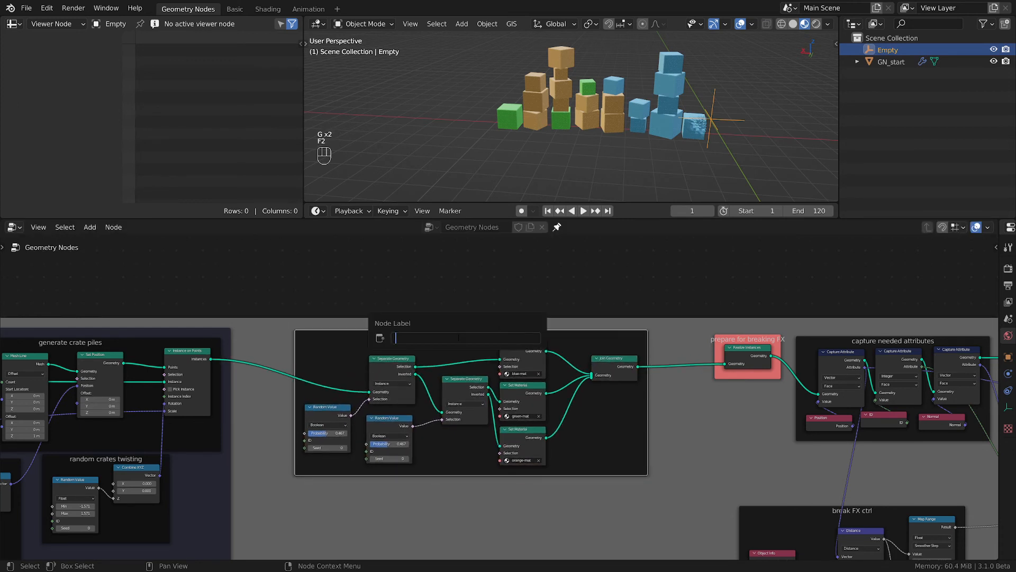
type("MA")
key("BackSpace")
key("BackSpace")
type("material assignament")
key("Return")
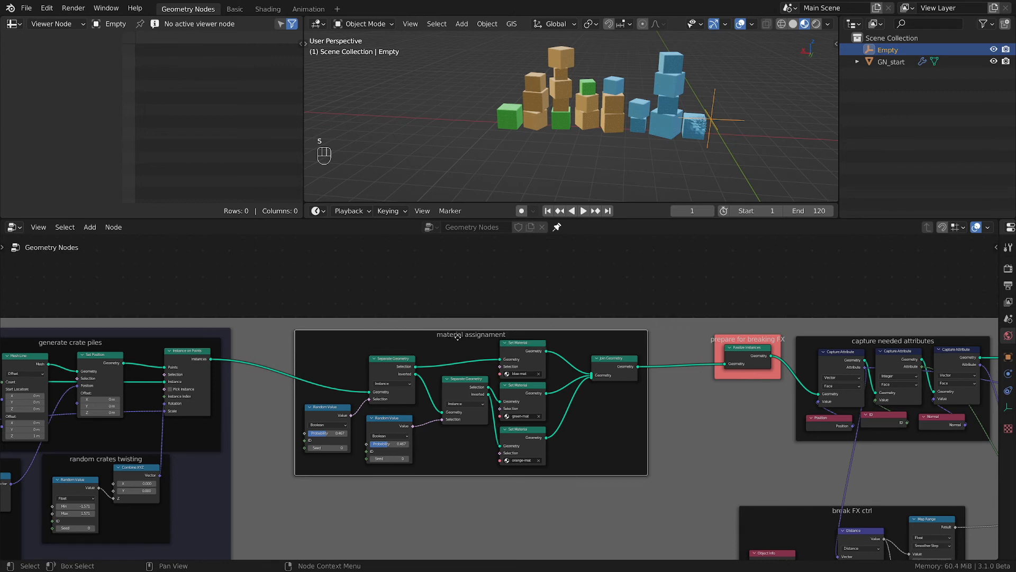
Move the material assignament frame closer to the "prepare for breaking FX" frame.
scroll(460, 352, "down", 2)
scroll(522, 429, "up", 4)
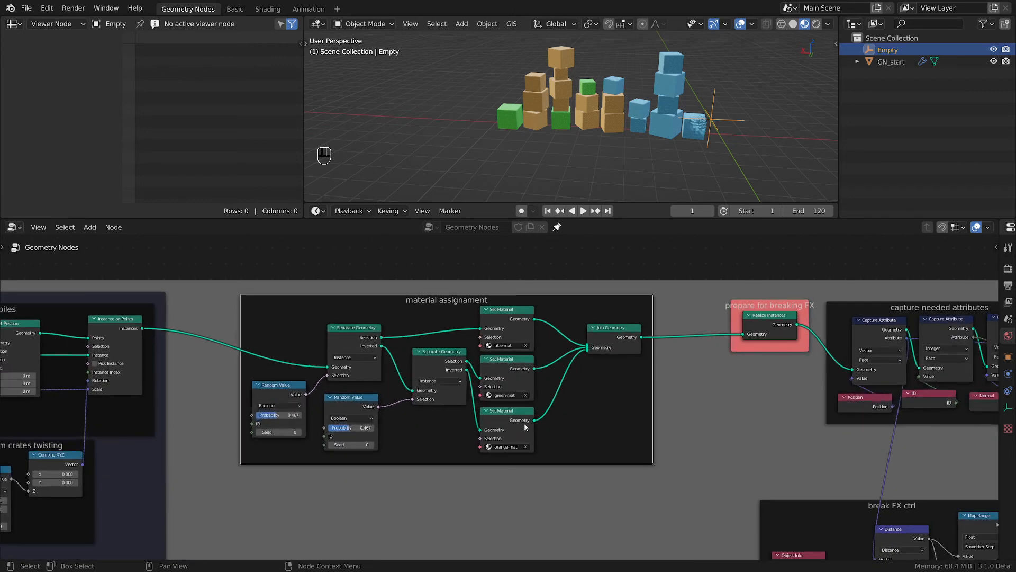
middle_click_drag(622, 417, 754, 392)
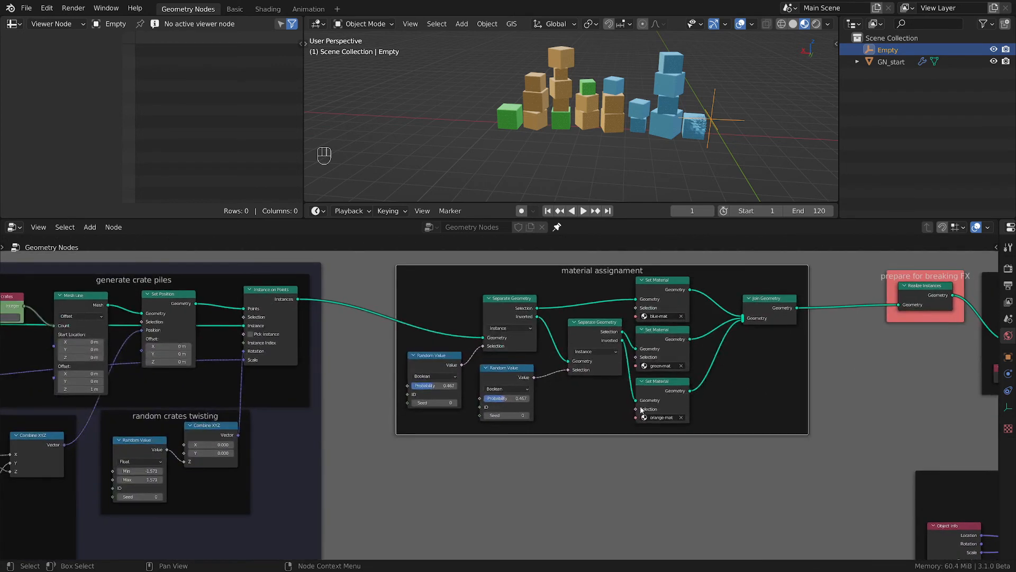
scroll(642, 410, "down", 1)
key("g")
left_click(576, 465)
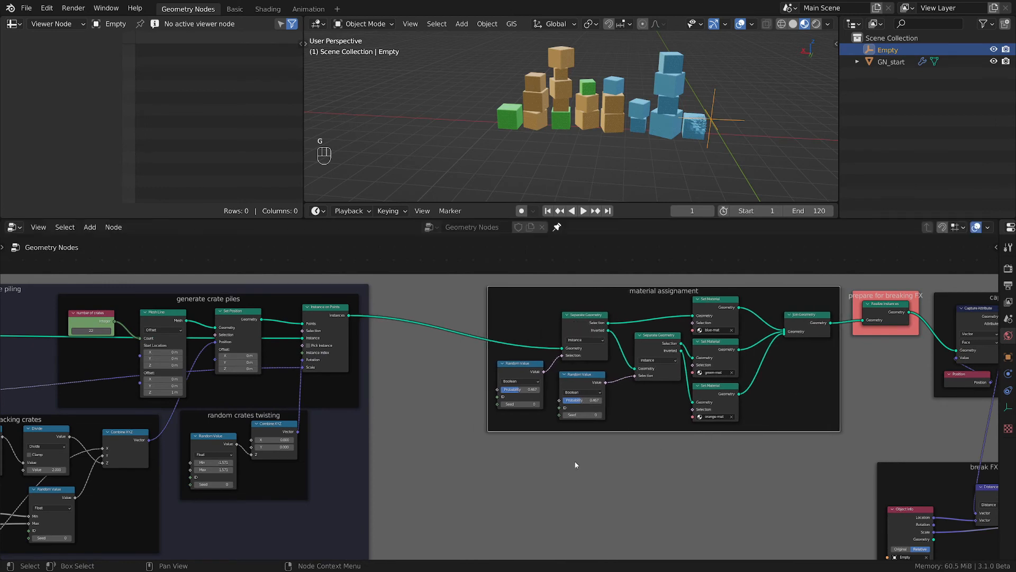
Add a Group Input node inside the material assignament frame, in front of the first Boolean Random Value node.
key("shift+a")
mouse_move(482, 468)
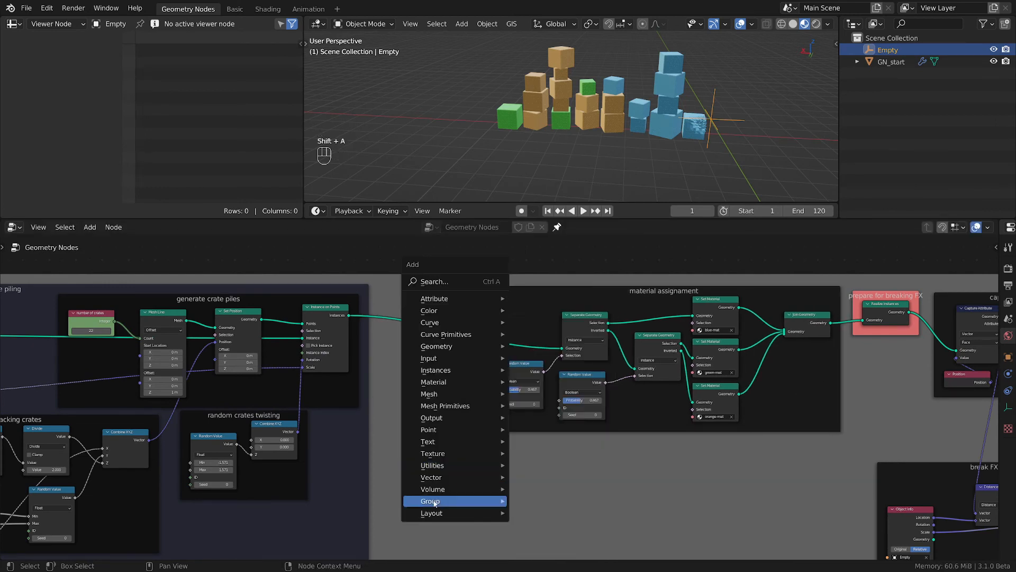
mouse_move(436, 500)
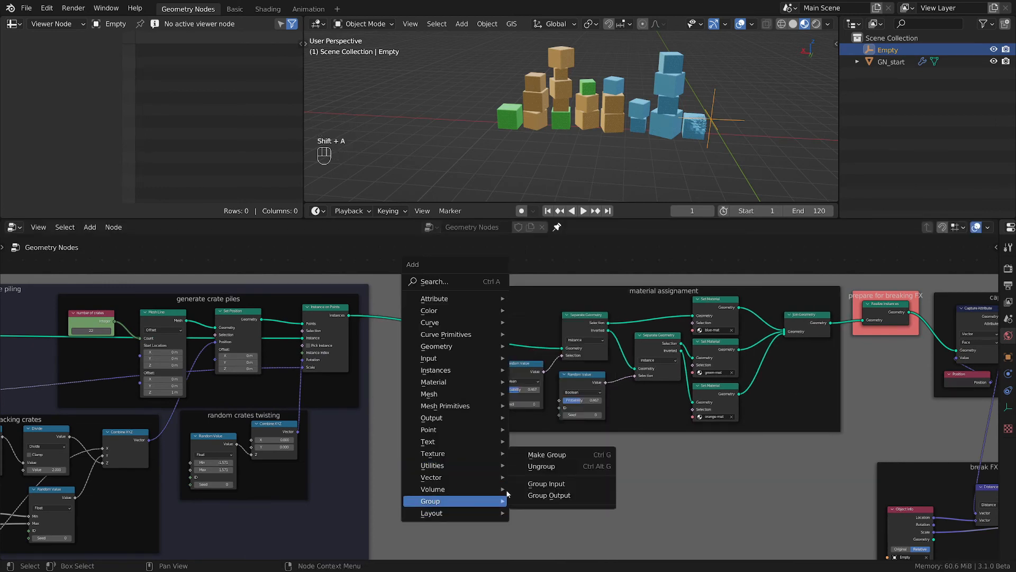
left_click(546, 483)
left_click(454, 390)
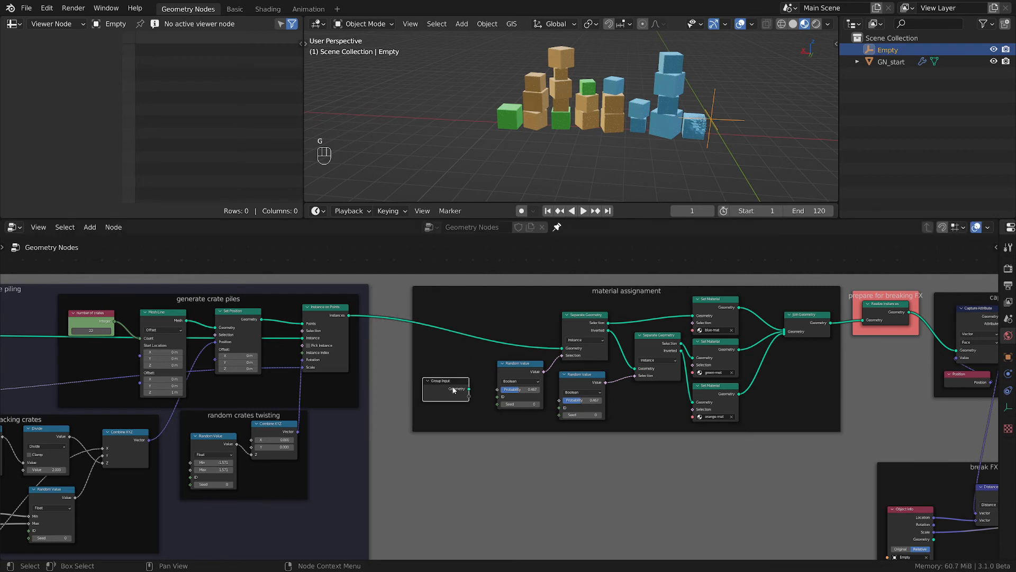
Give the Group Input node a bright green custom color.
key("n")
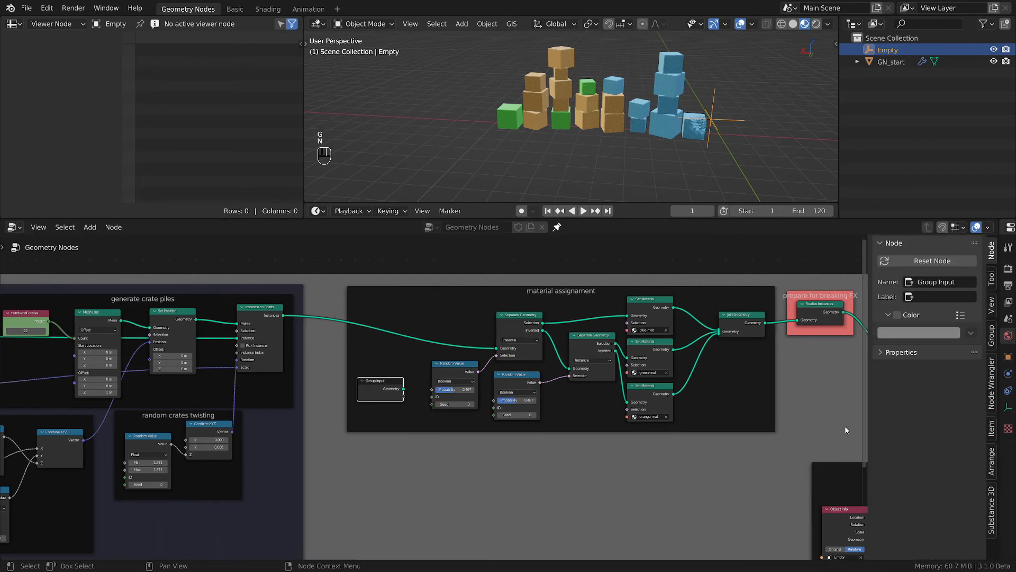
left_click(961, 314)
left_click(948, 202)
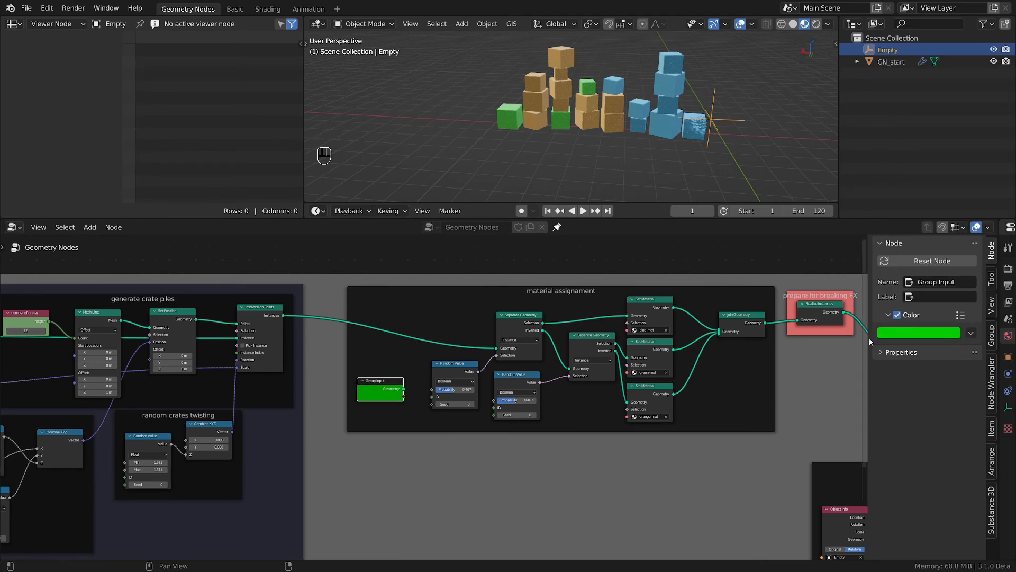
Expose the Probability of both Boolean Random Value nodes as separate sockets on the green Group Input node.
scroll(414, 391, "up", 2)
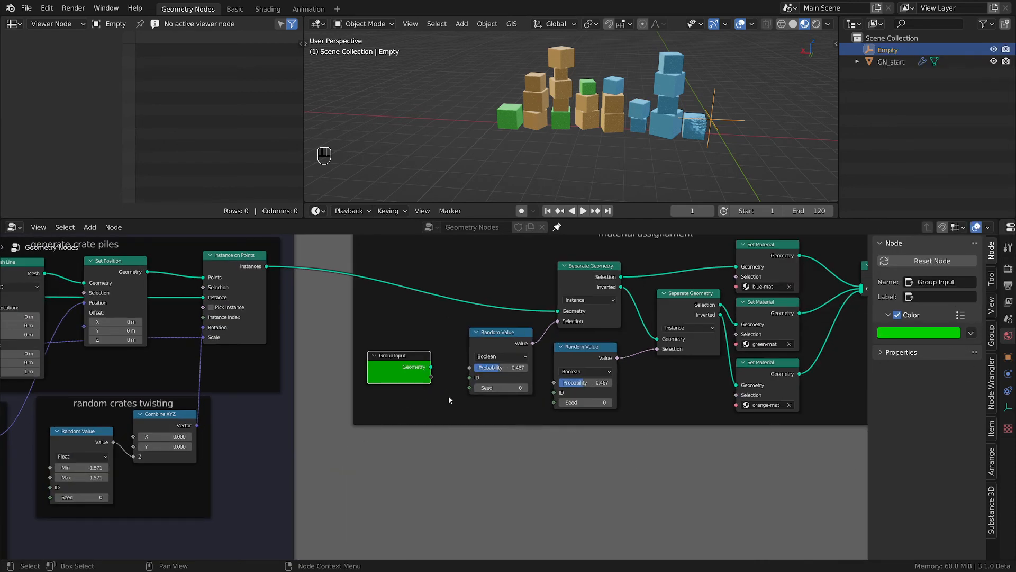
scroll(451, 398, "up", 1)
left_click_drag(473, 360, 426, 371)
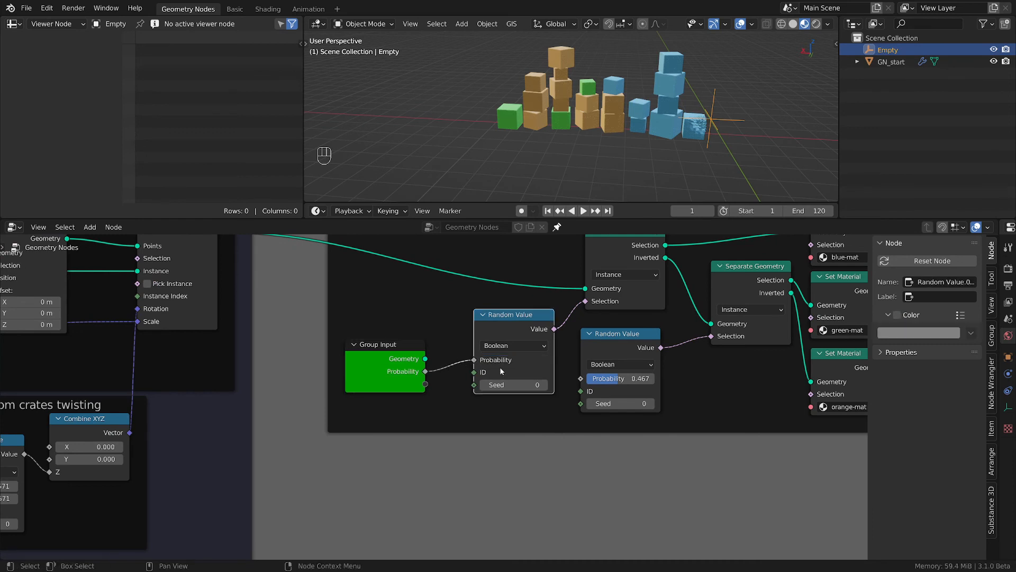
left_click_drag(581, 380, 426, 385)
Rename the two exposed Probability group inputs to m1 and m2.
scroll(558, 425, "down", 1)
middle_click_drag(558, 425, 431, 423)
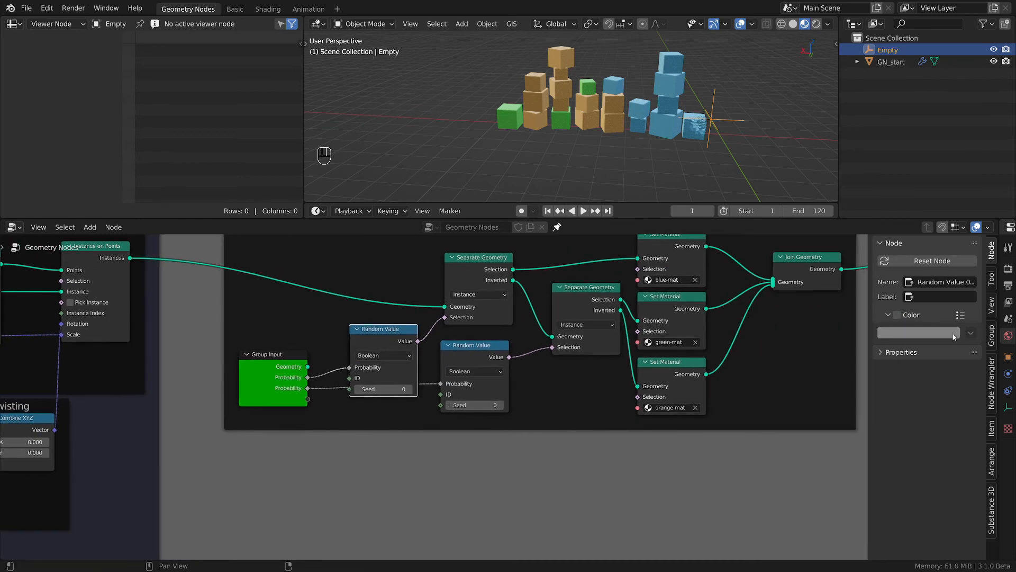
left_click(991, 337)
double_click(914, 275)
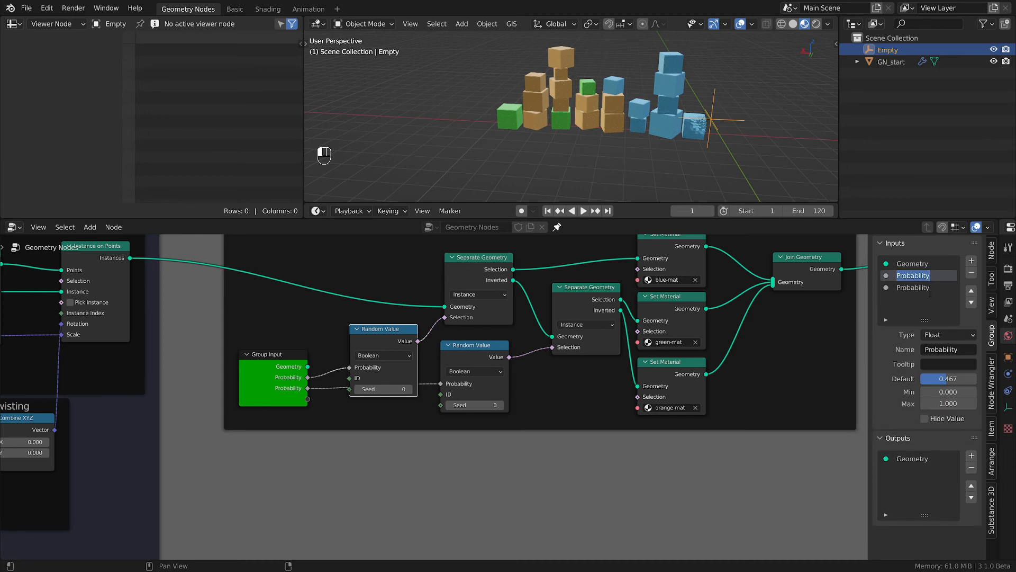
type("m1")
key("Return")
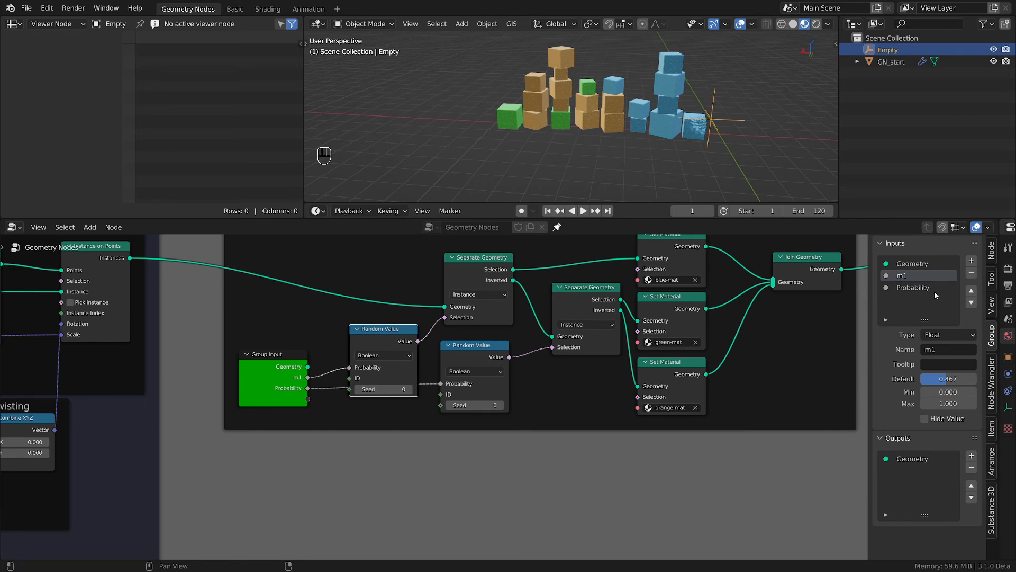
double_click(934, 291)
type("m2")
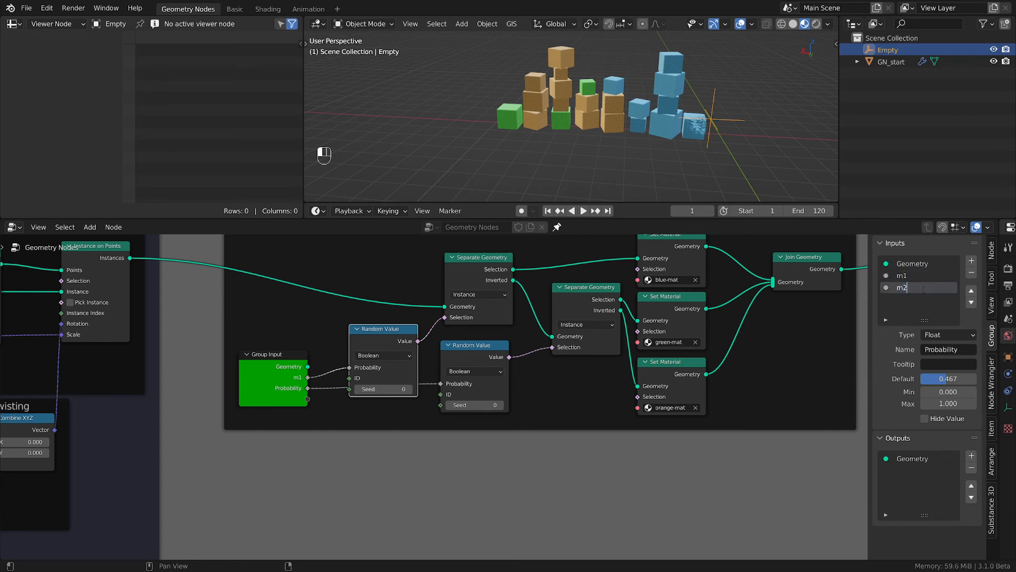
key("Return")
Widen the Properties editor, show GN_start's modifiers, and set m1 to 0.471 and m2 to 0.860.
left_click_drag(1001, 403, 788, 350)
left_click(892, 62)
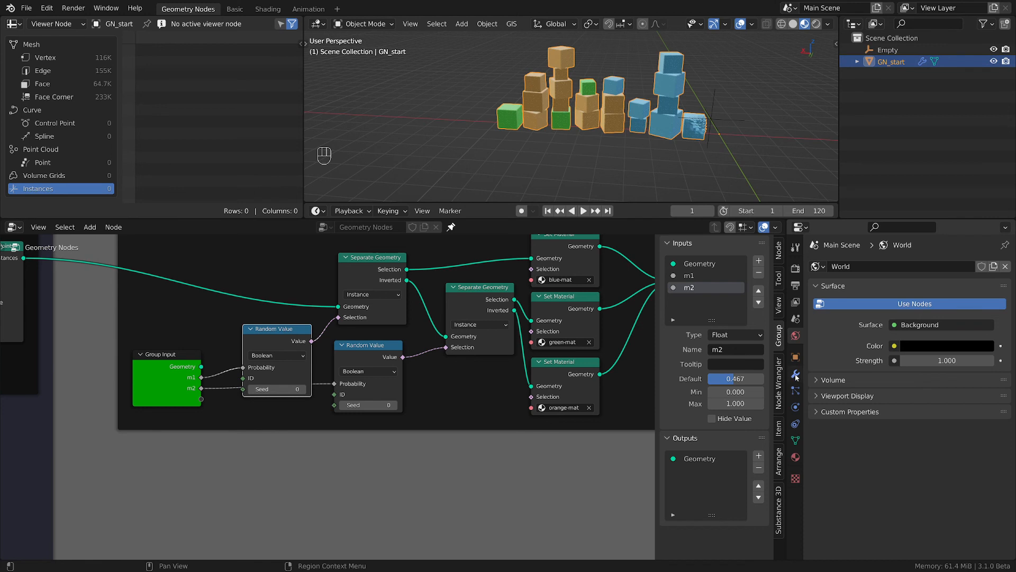
left_click(795, 374)
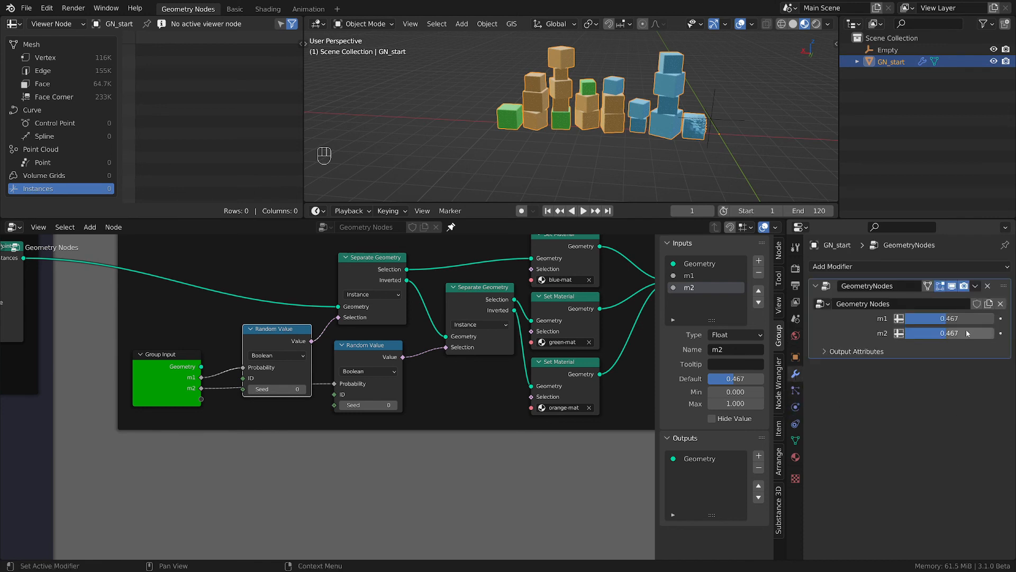
left_click_drag(966, 318, 981, 331)
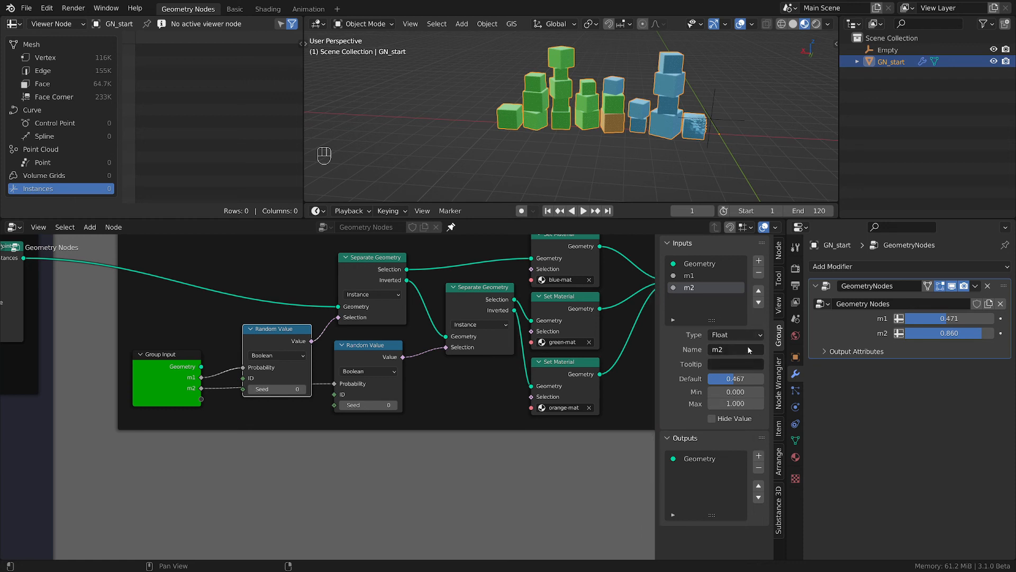
Set the tooltip of the m2 group input to "something", leaving its type as Float.
left_click(760, 338)
left_click(758, 334)
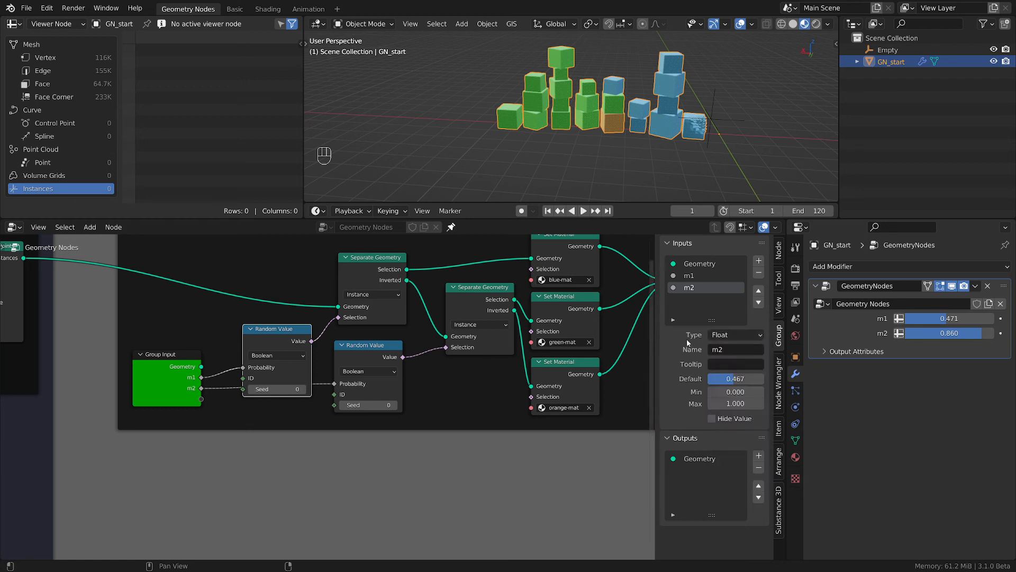
left_click(733, 366)
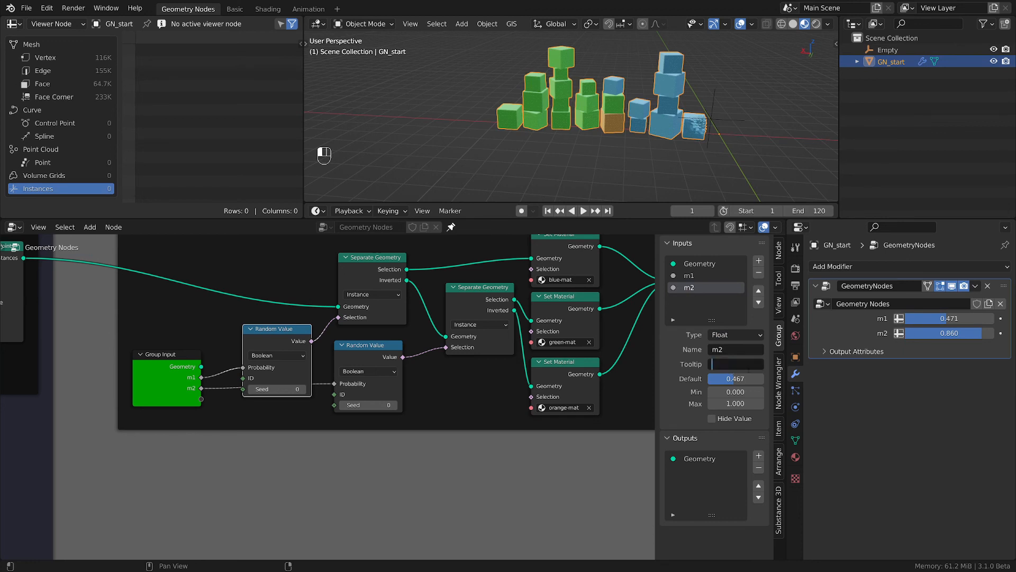
type("something")
key("Return")
Narrow the Properties editor slightly and move the Group Input node a little higher beside the first Random Value node.
left_click_drag(788, 366, 814, 365)
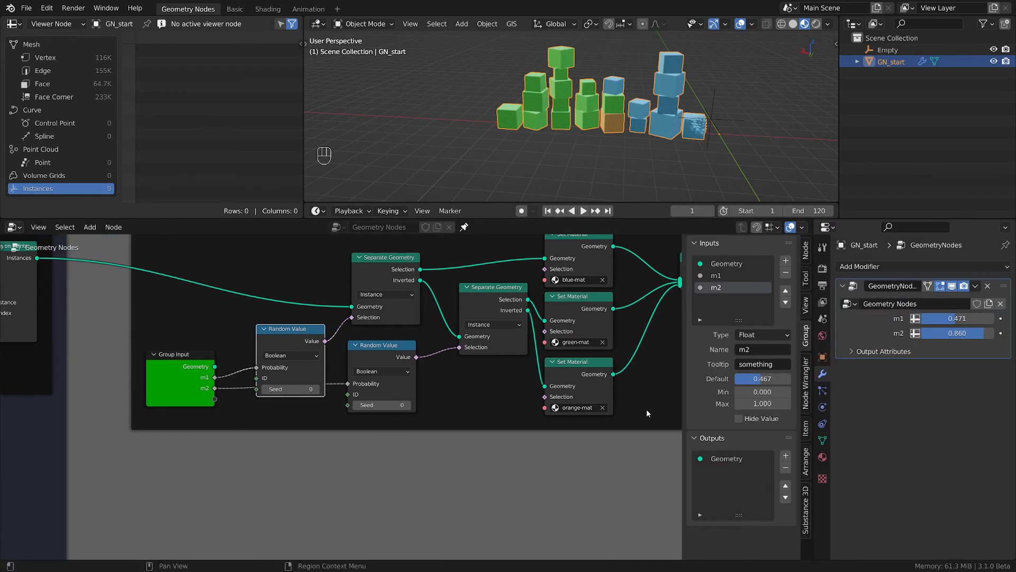
scroll(627, 440, "down", 2)
middle_click_drag(579, 435, 477, 450)
scroll(455, 456, "up", 2)
middle_click_drag(349, 486, 418, 498)
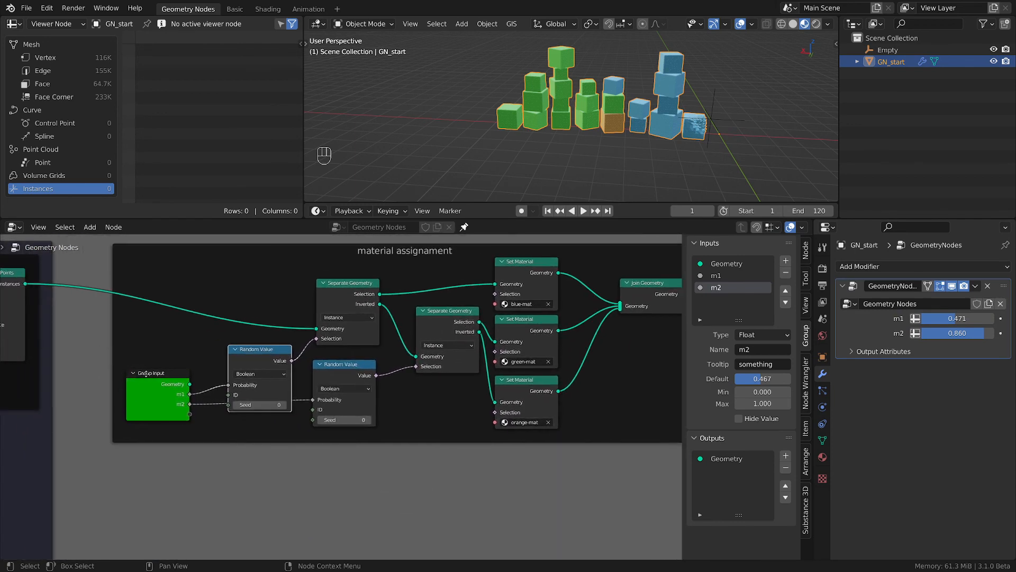
left_click_drag(146, 372, 147, 367)
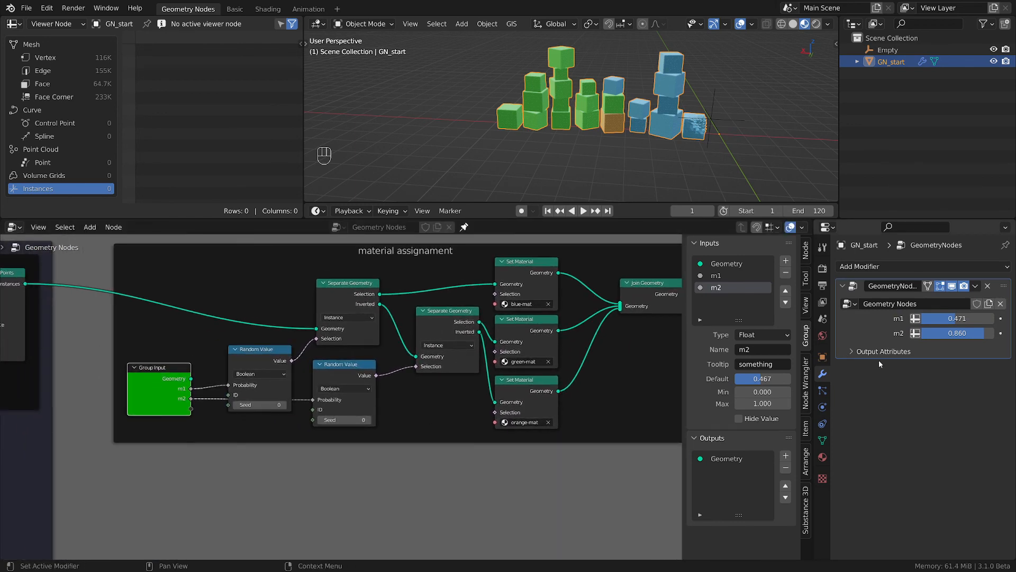